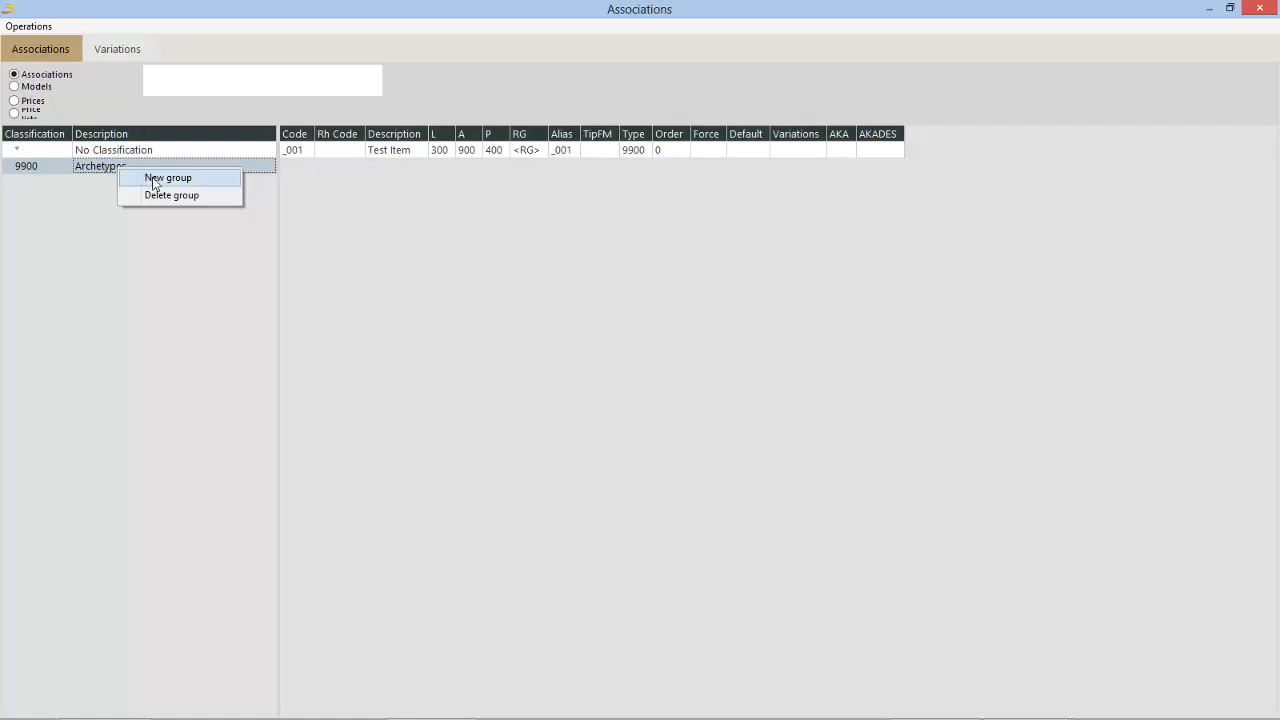
Step: Create a new top-level classification group with the code 0100
click(150, 179)
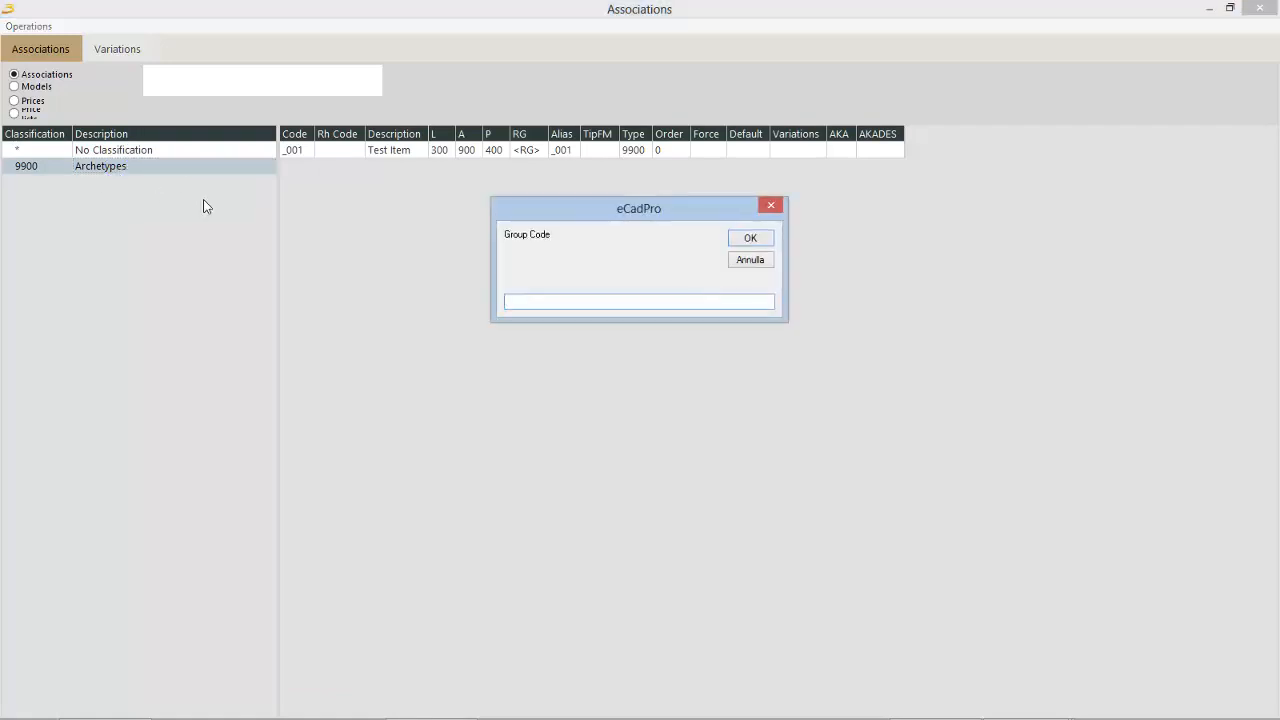
text(0100)
key(Return)
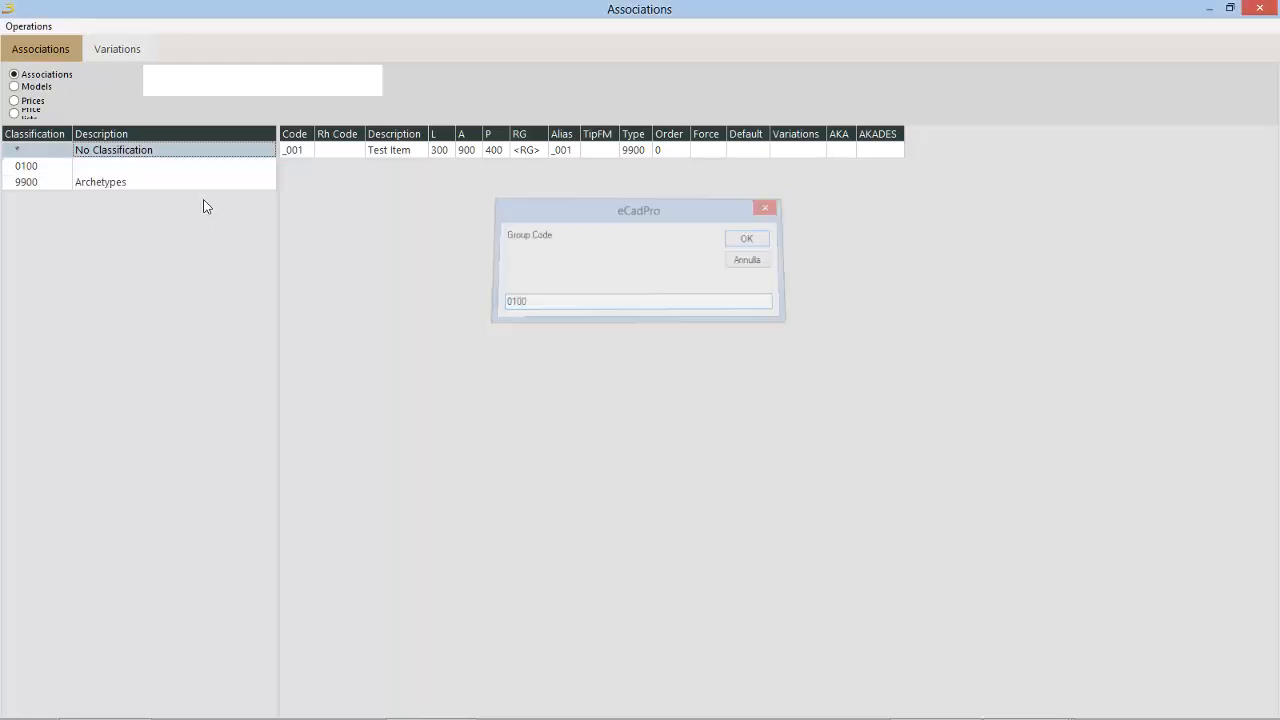
Step: Enter Base units as the description of group 0100
click(141, 169)
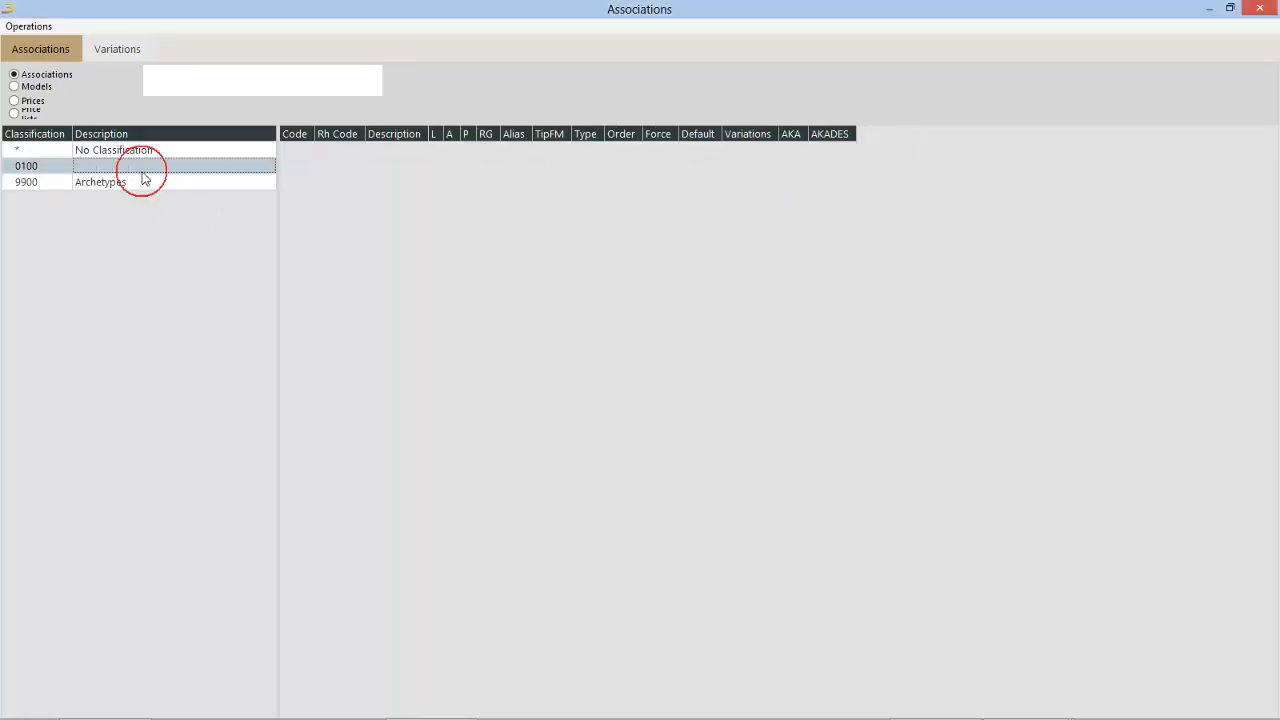
click(143, 169)
text(Bas)
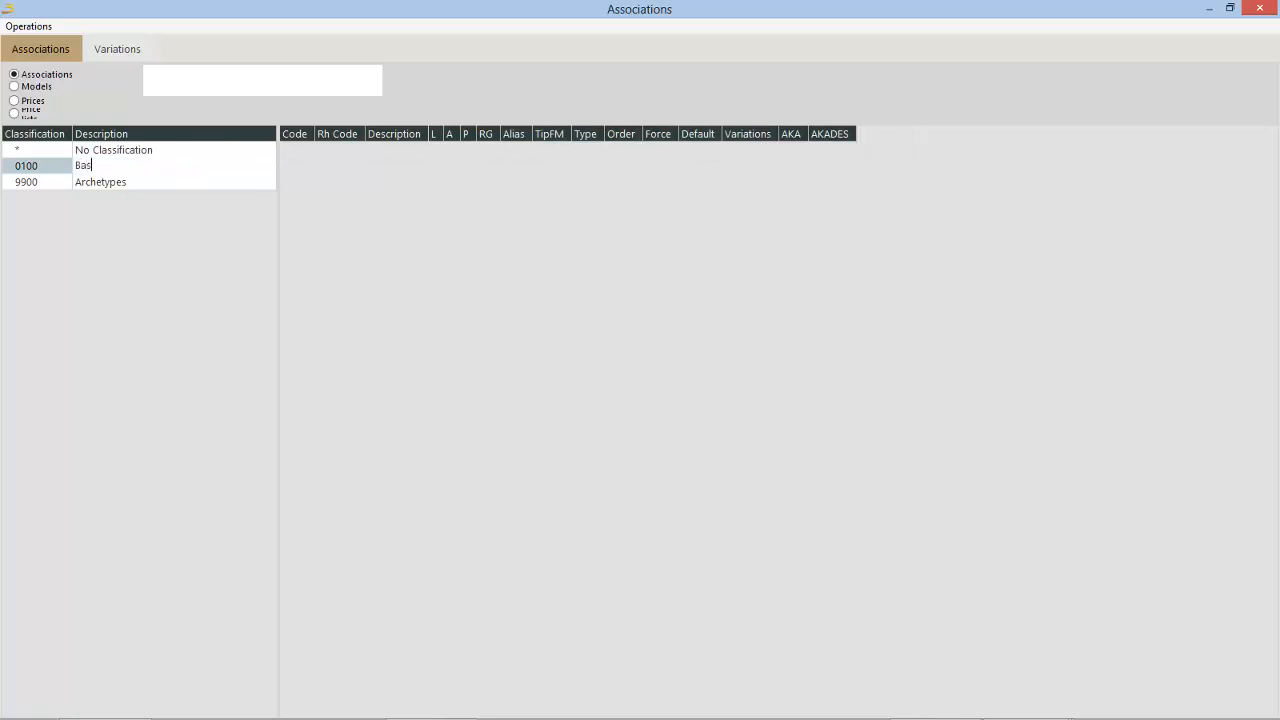
text(e units)
key(Return)
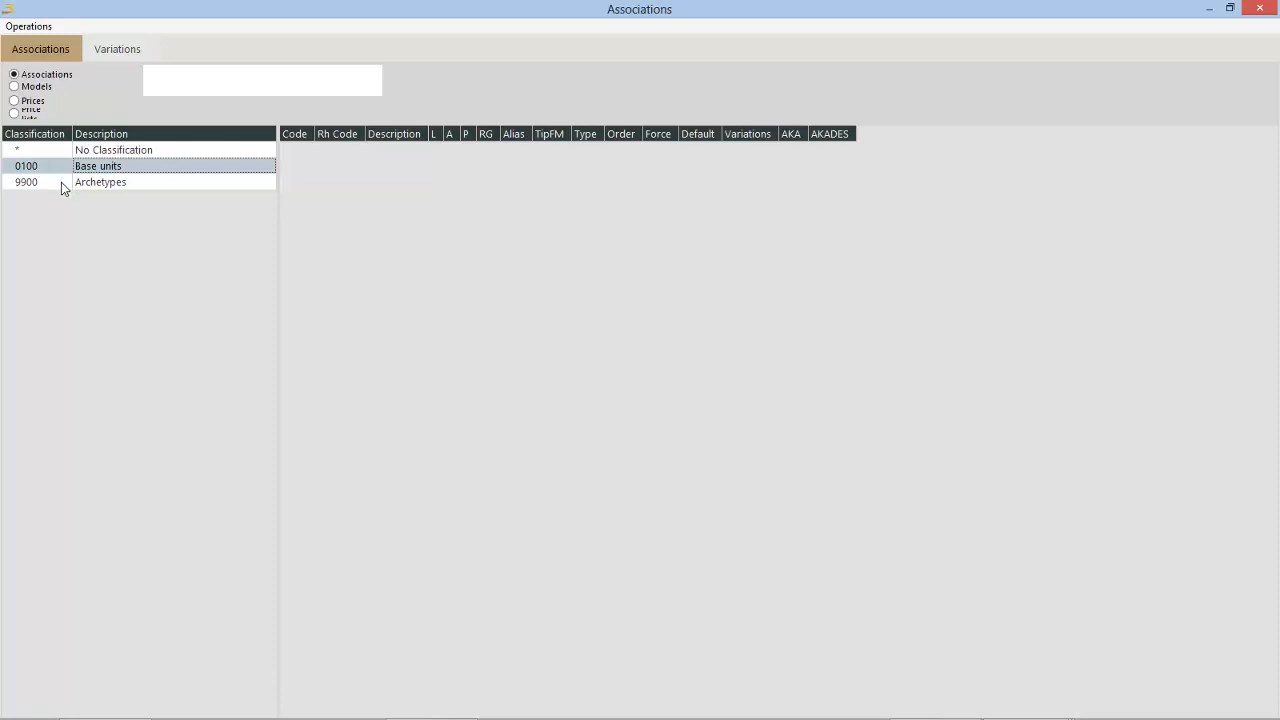
Step: Create a new group with the code 0101 under Base Units
right_click(106, 166)
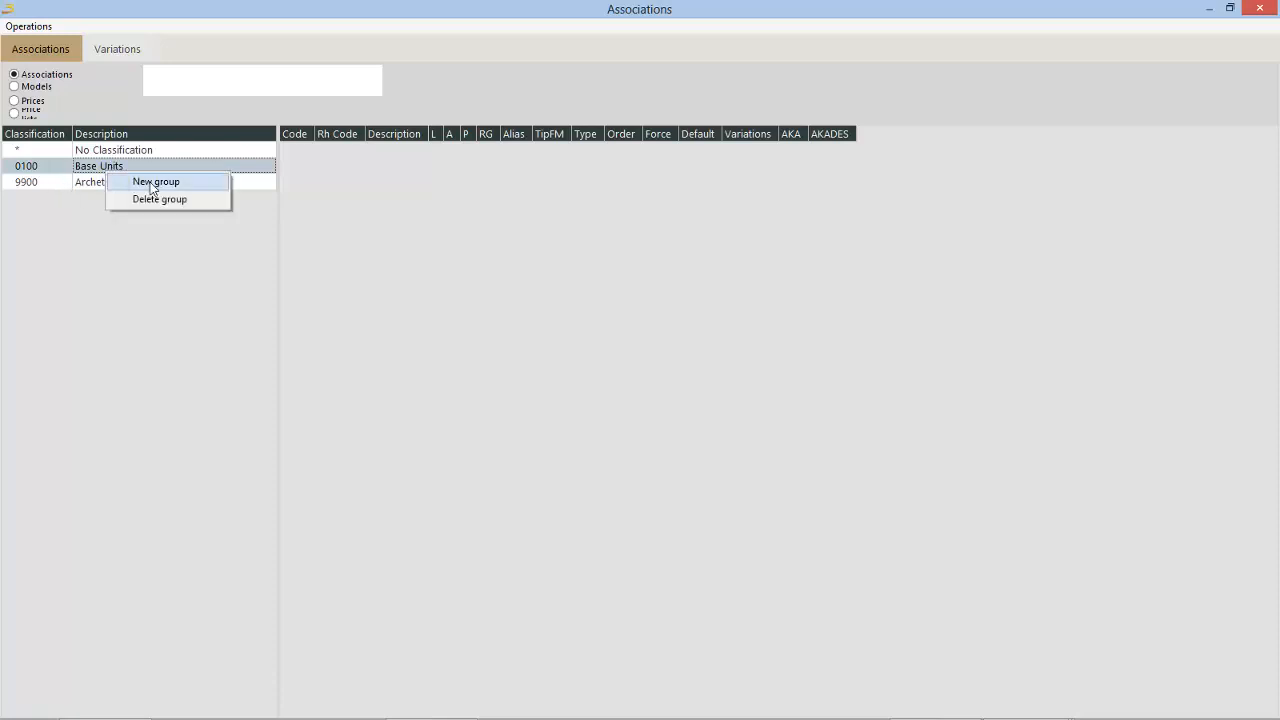
click(150, 182)
text(01)
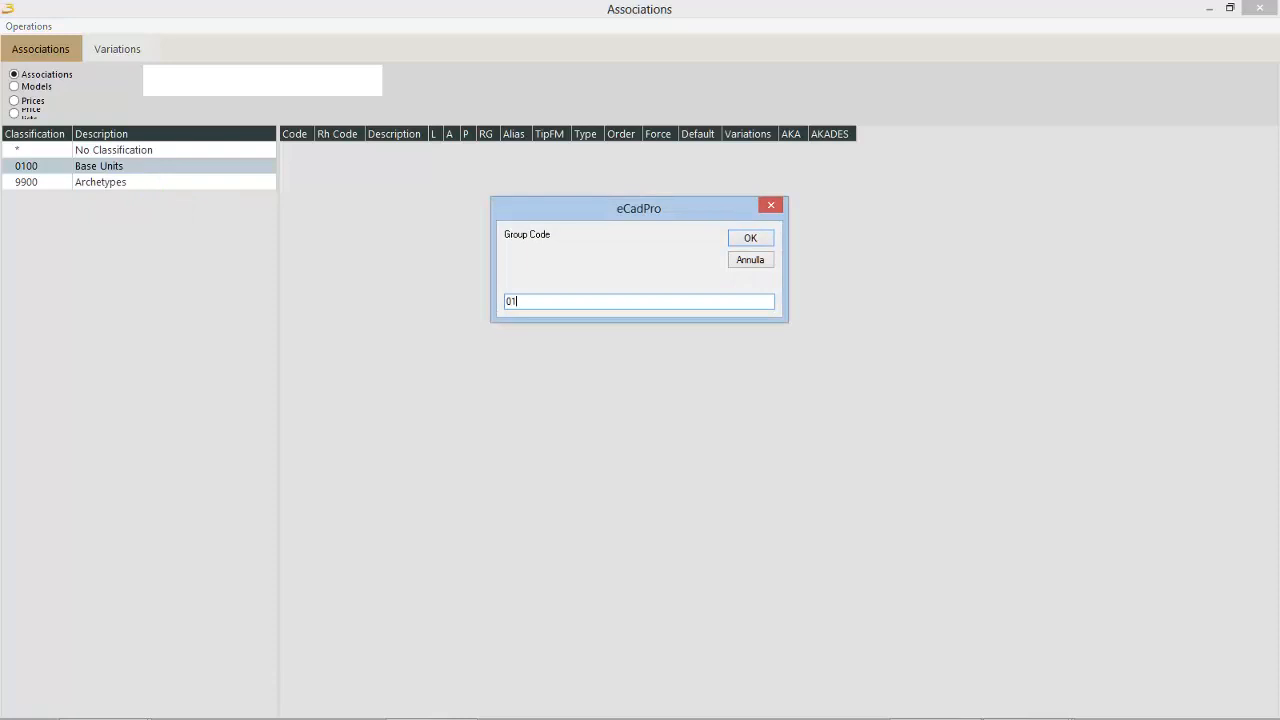
text(01)
key(Return)
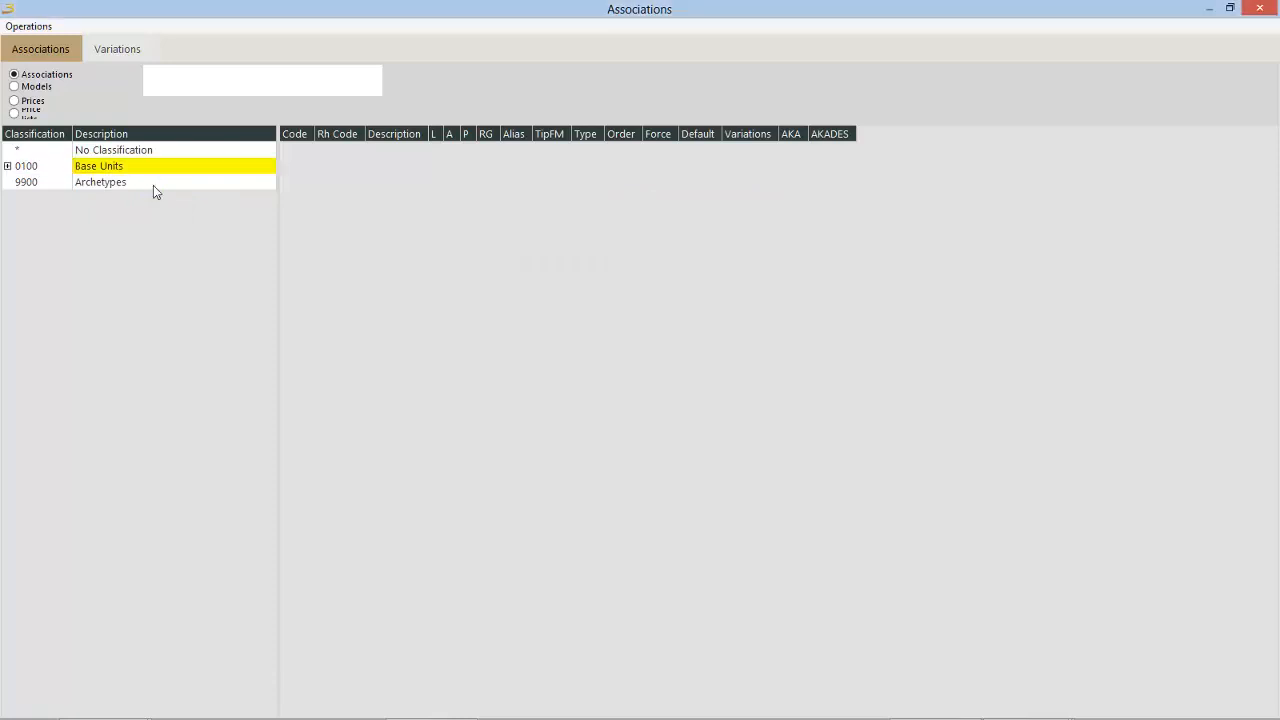
Step: Expand the Base Units group and describe subgroup 0101 as Base Units Open Shelves
click(7, 166)
click(95, 188)
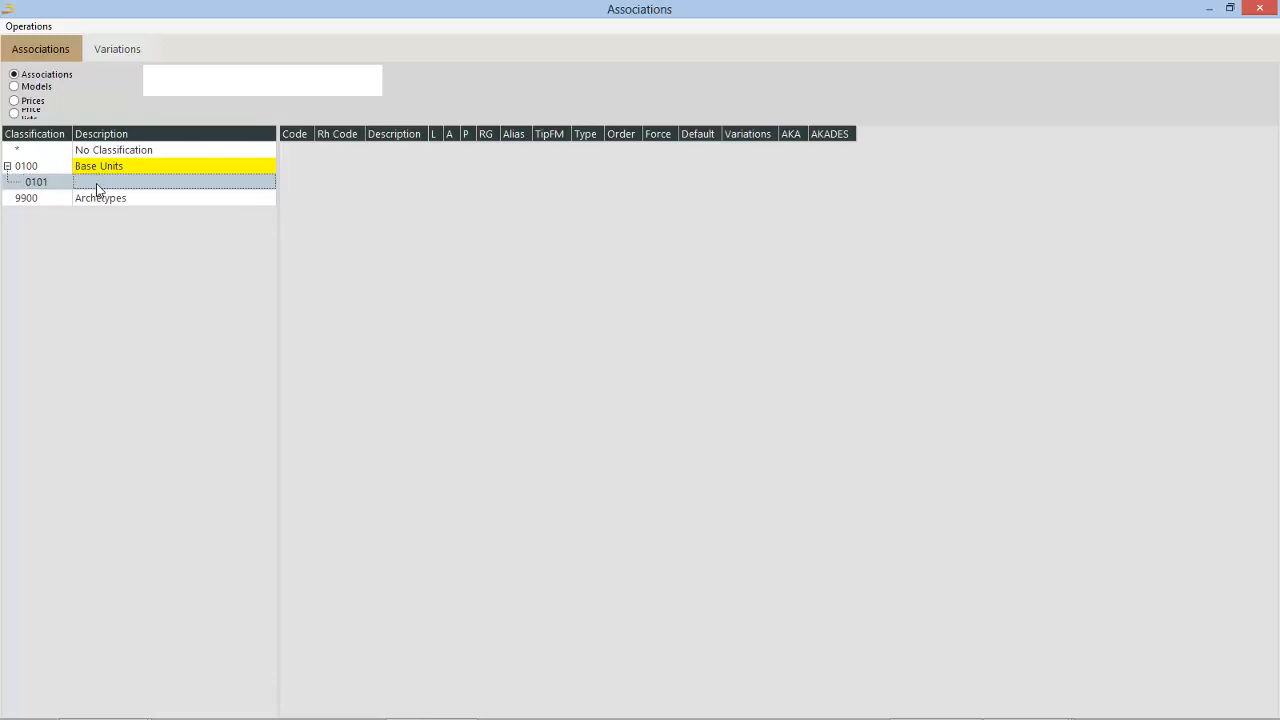
text(Base uni)
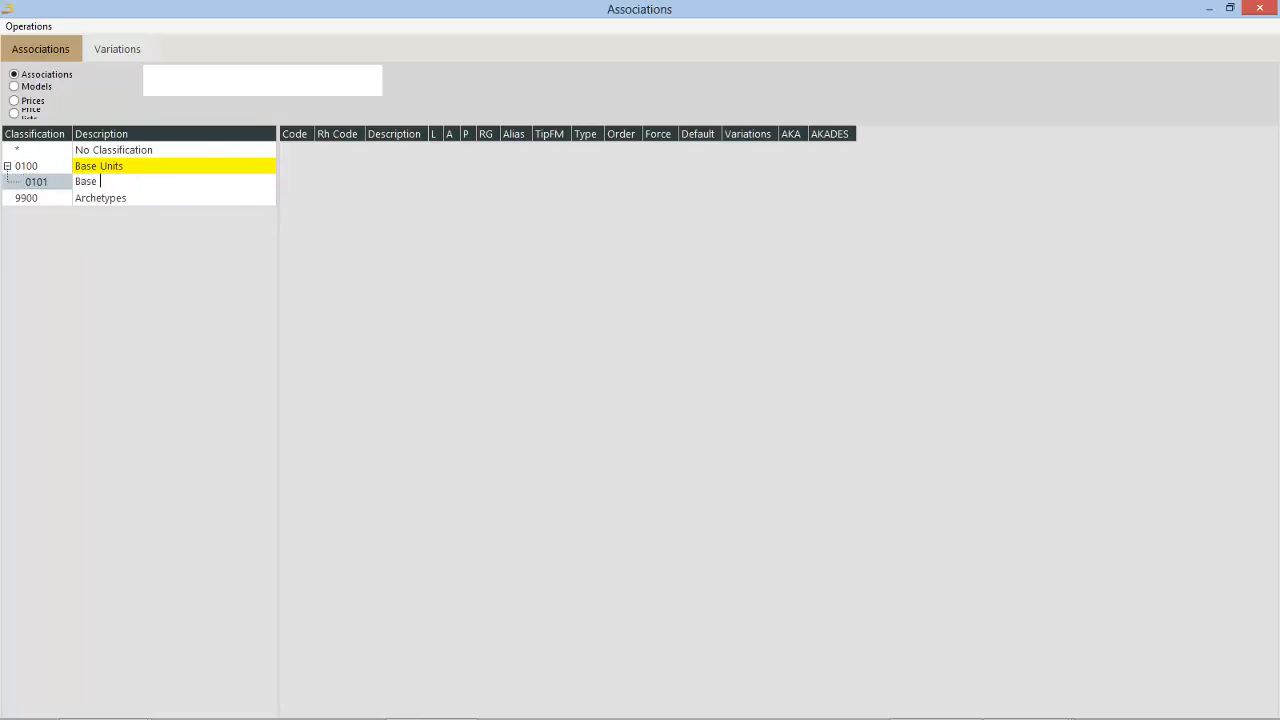
text(t shelves)
key(Return)
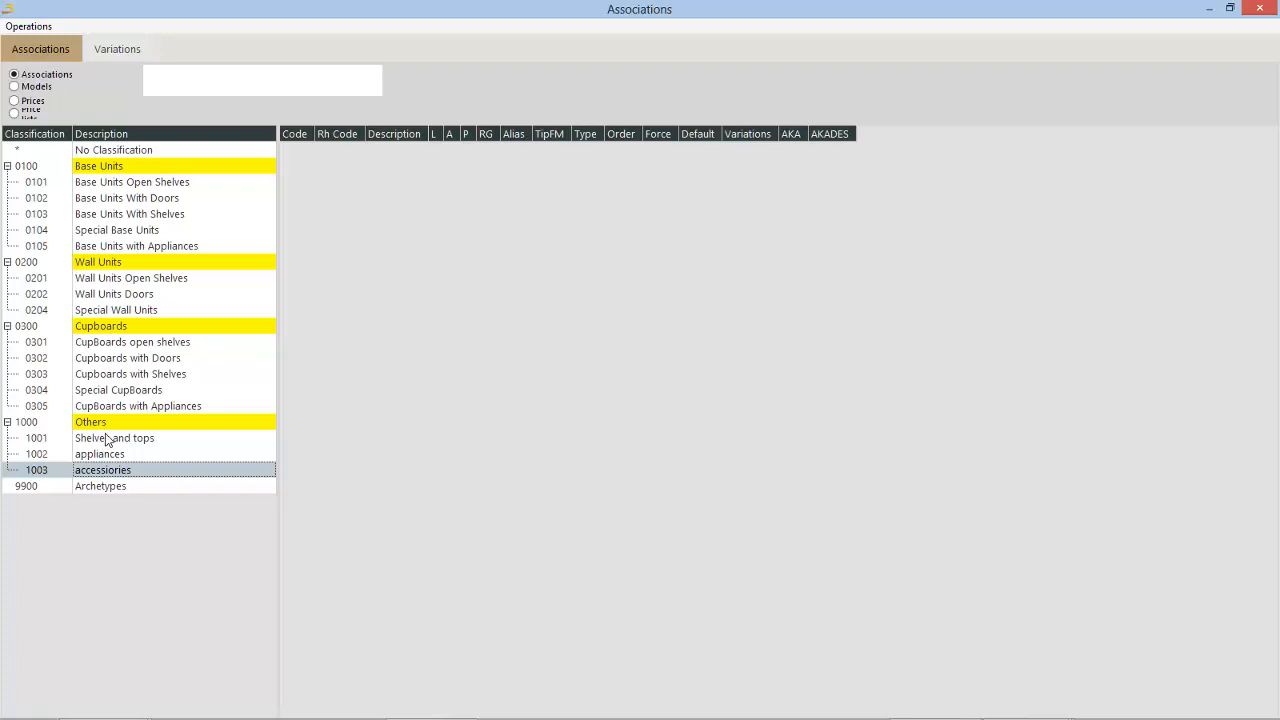
Step: Create a new item with the code BA45 in the Base Units With Doors classification
click(150, 186)
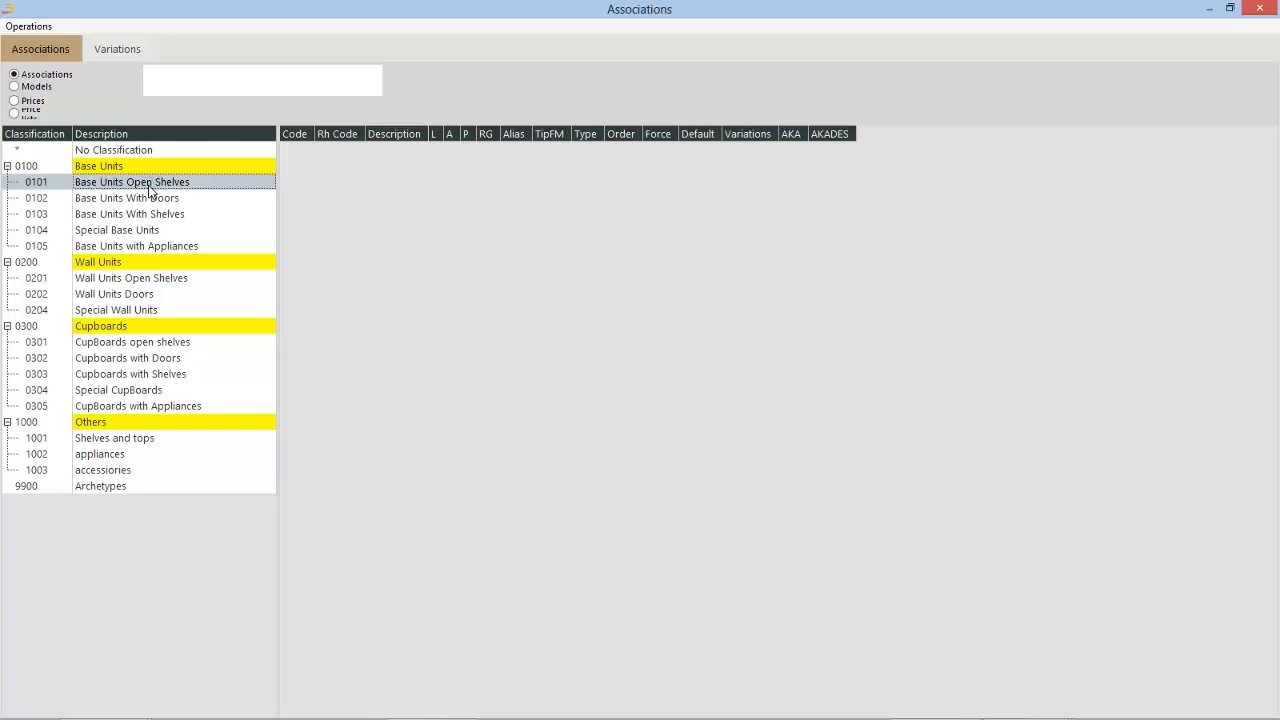
click(140, 198)
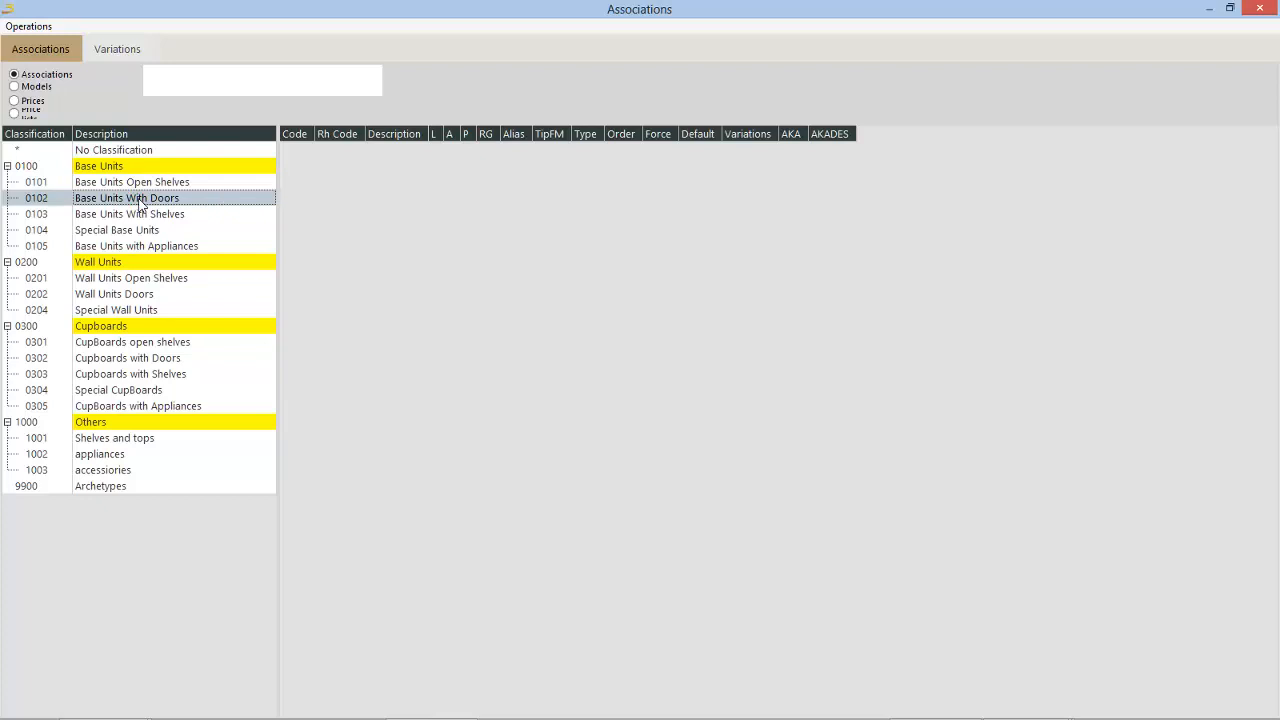
right_click(140, 198)
click(363, 163)
right_click(337, 150)
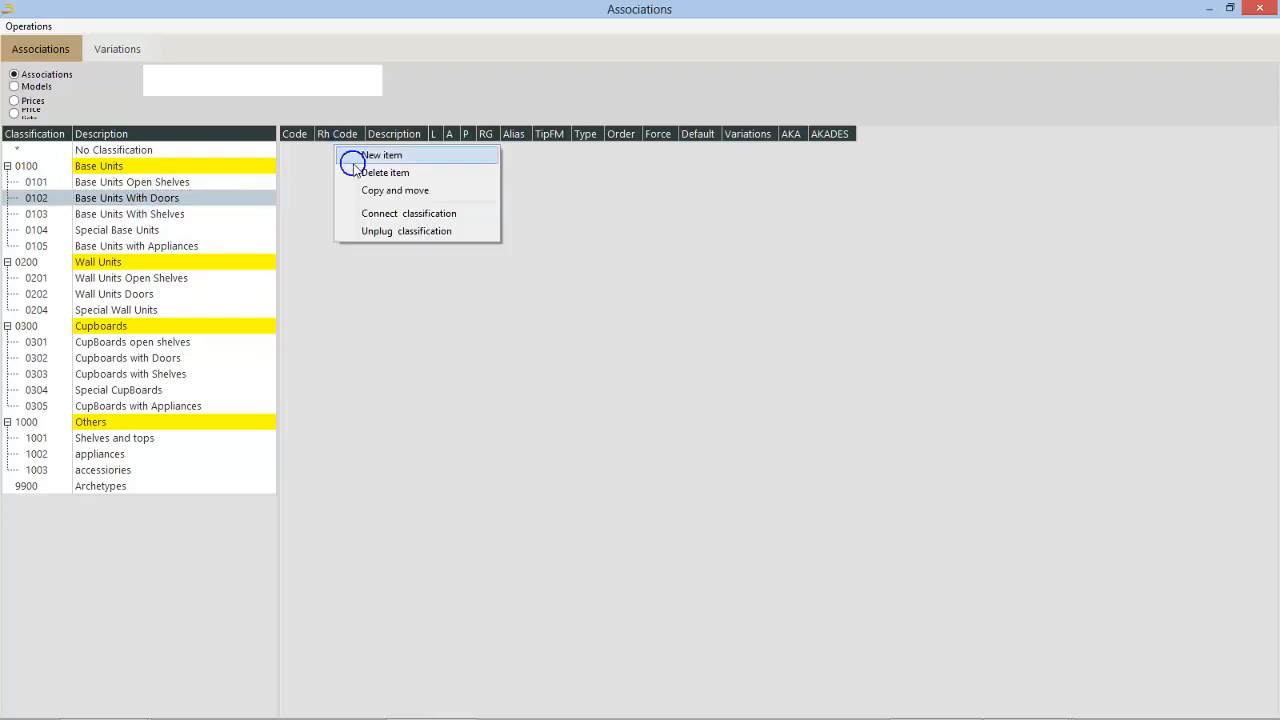
click(370, 155)
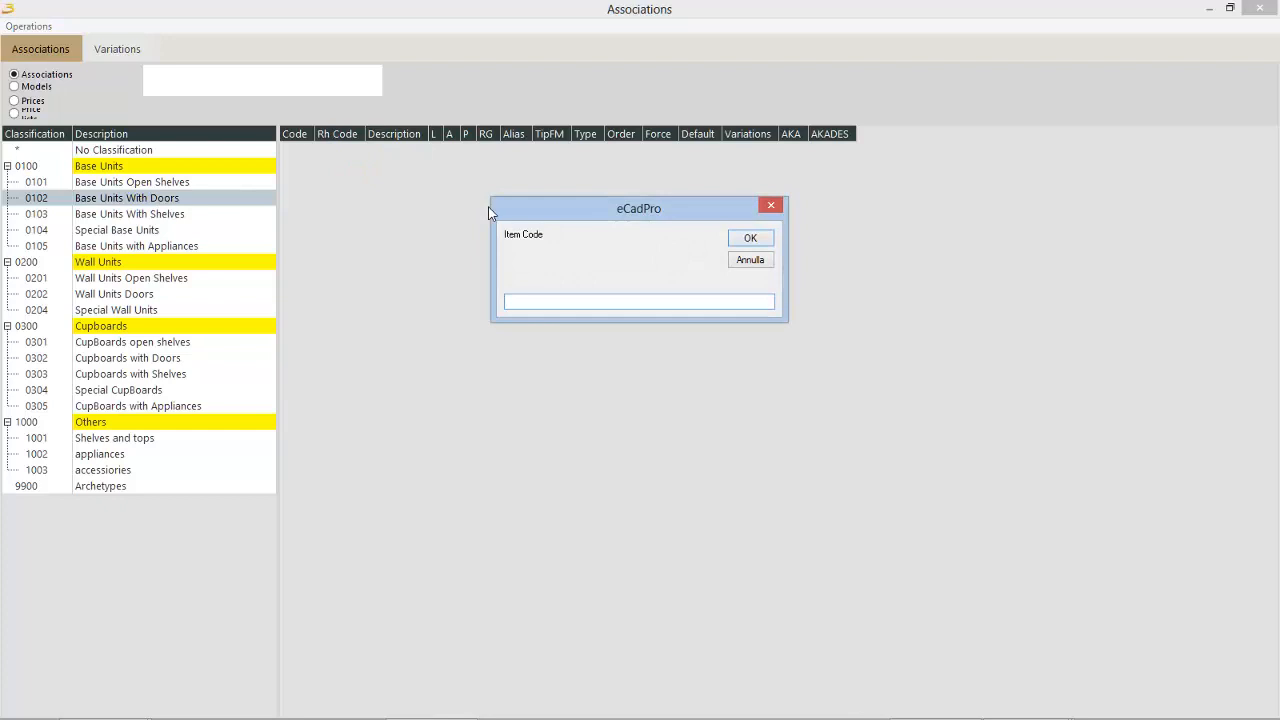
text(BA45)
key(Return)
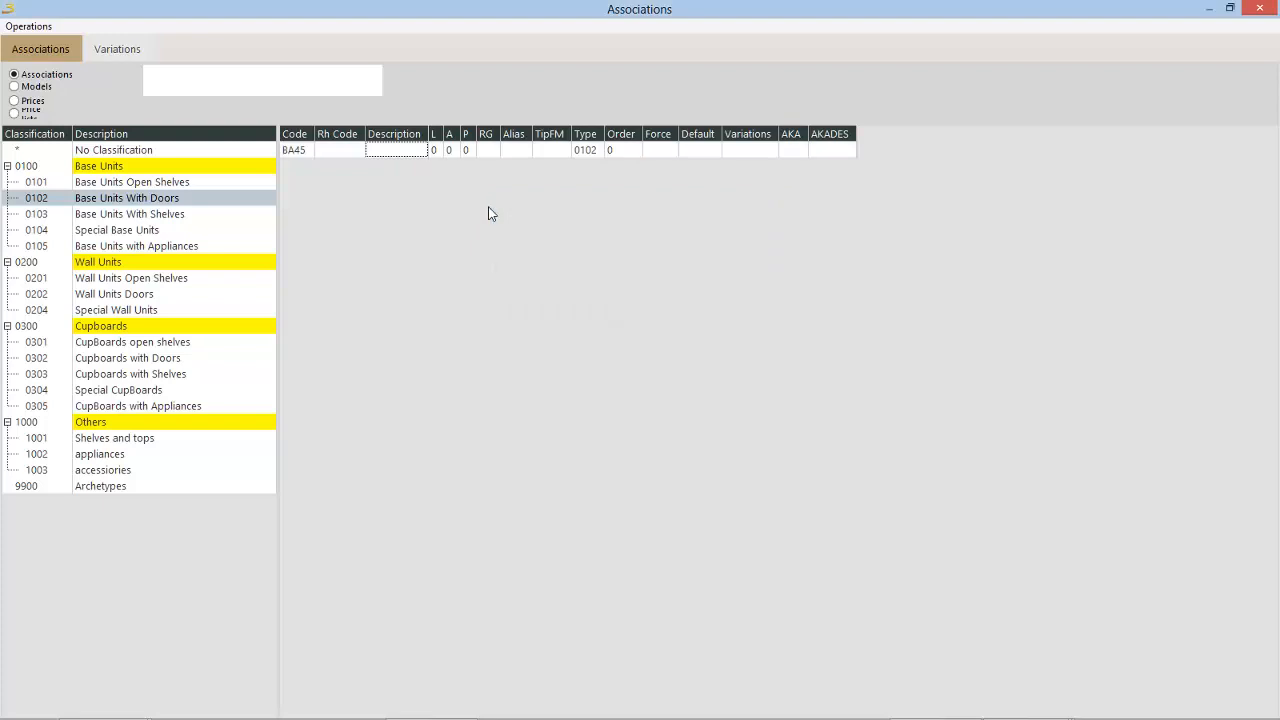
Step: Set the new item's Rh Code to BA45 and its description to Base Unit 1 door 45
click(344, 151)
click(345, 151)
text(BA45)
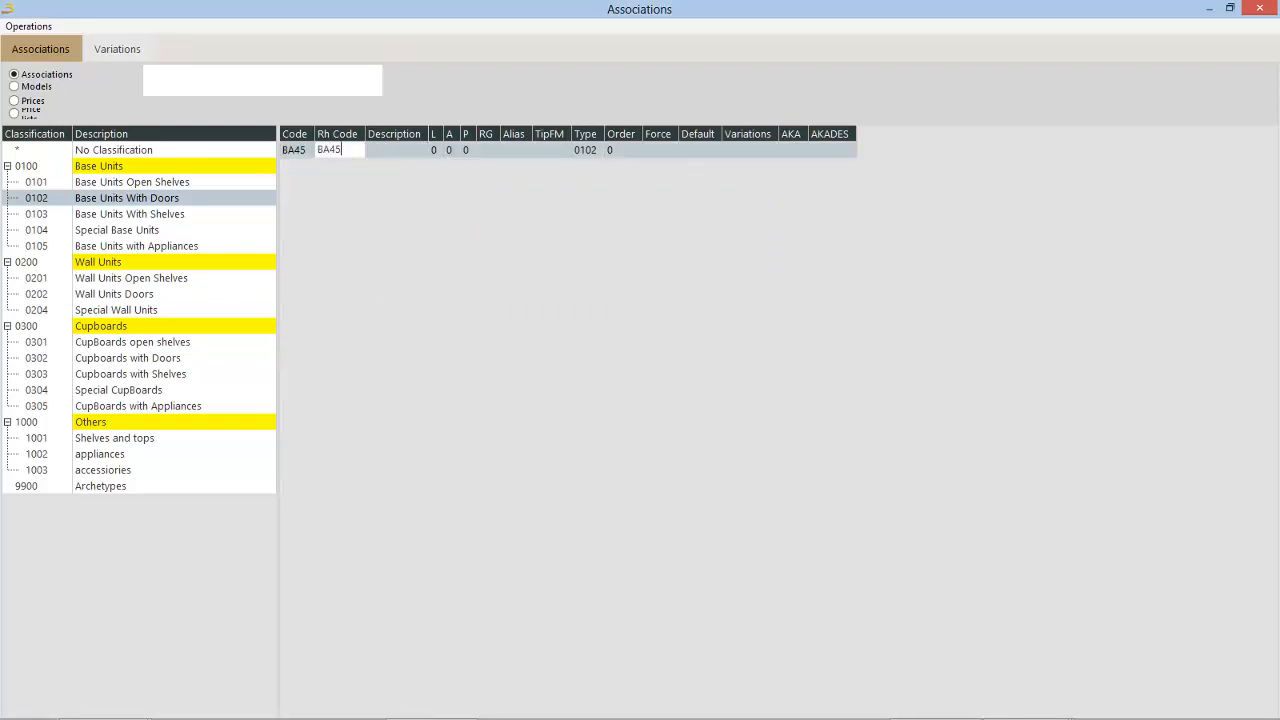
key(Tab)
text(B)
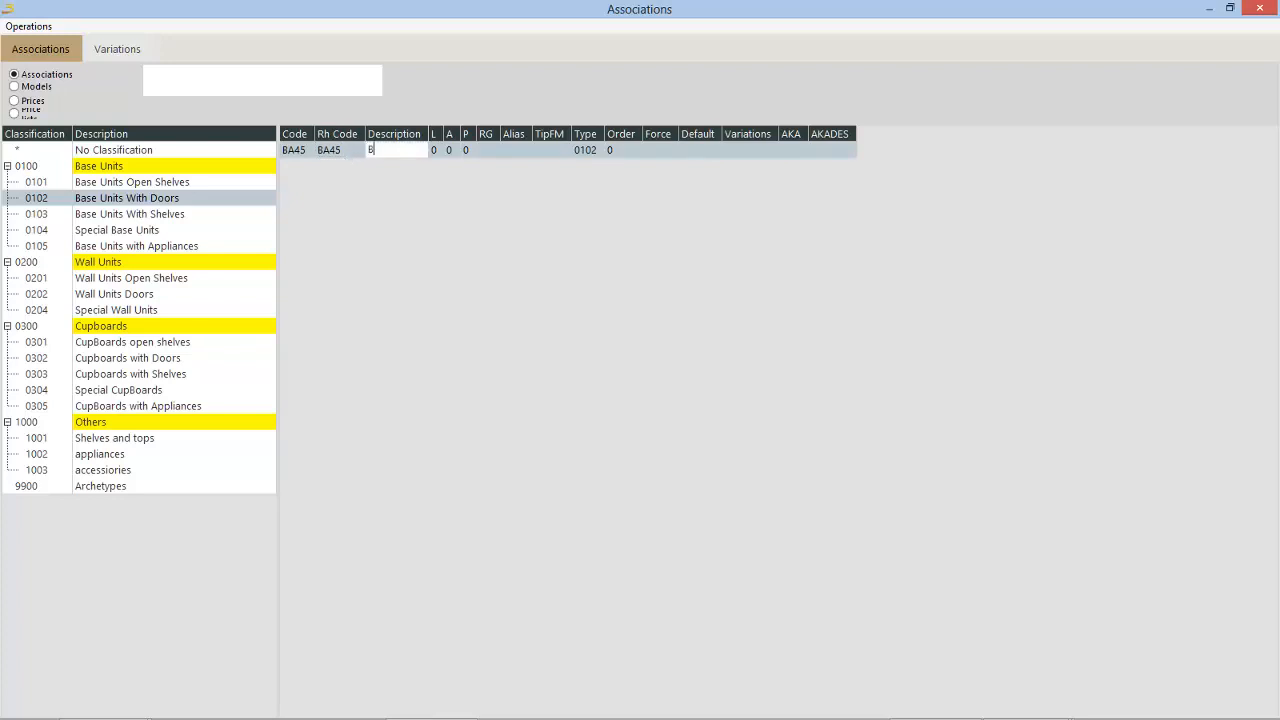
text(ase Unit 1 door)
key(Tab)
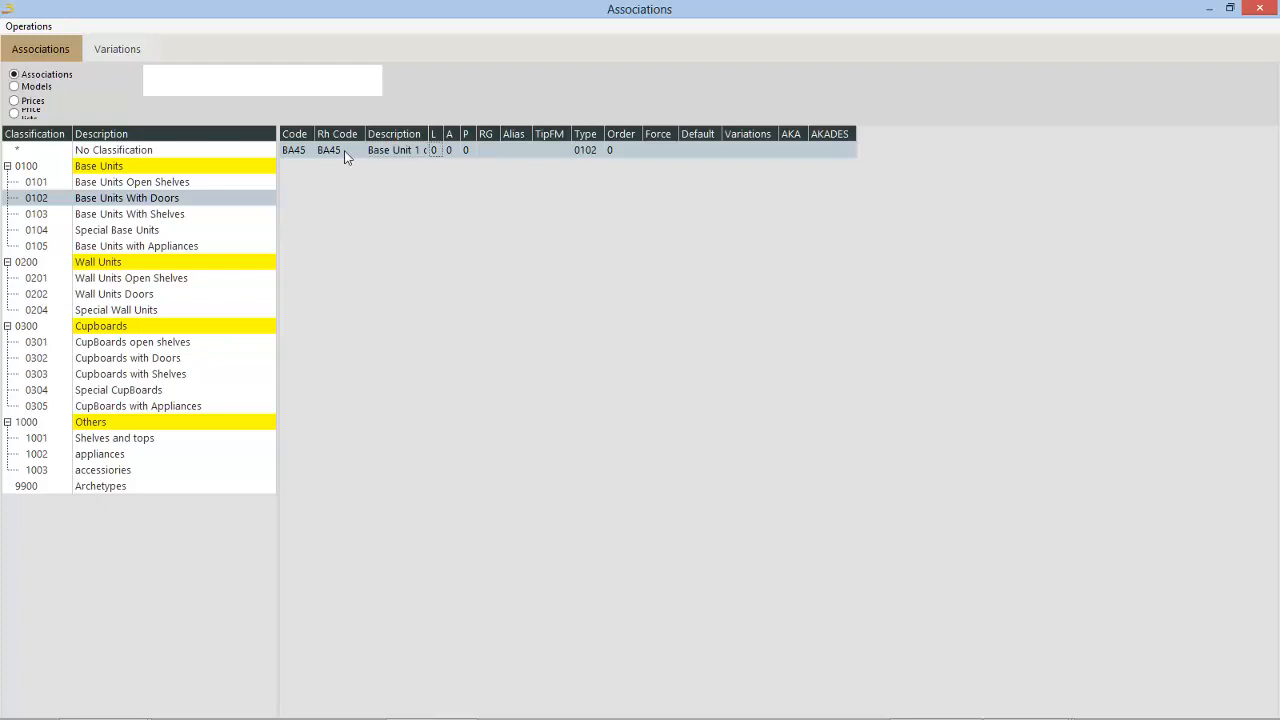
Step: Set item BA45's dimensions to L 450, A 720 and P 570
text(45)
key(Tab)
text(72)
key(Tab)
text(70)
text(57)
key(Tab)
Step: Enter BA as the graphic rule (RG) of item BA45
key(Return)
text(BA)
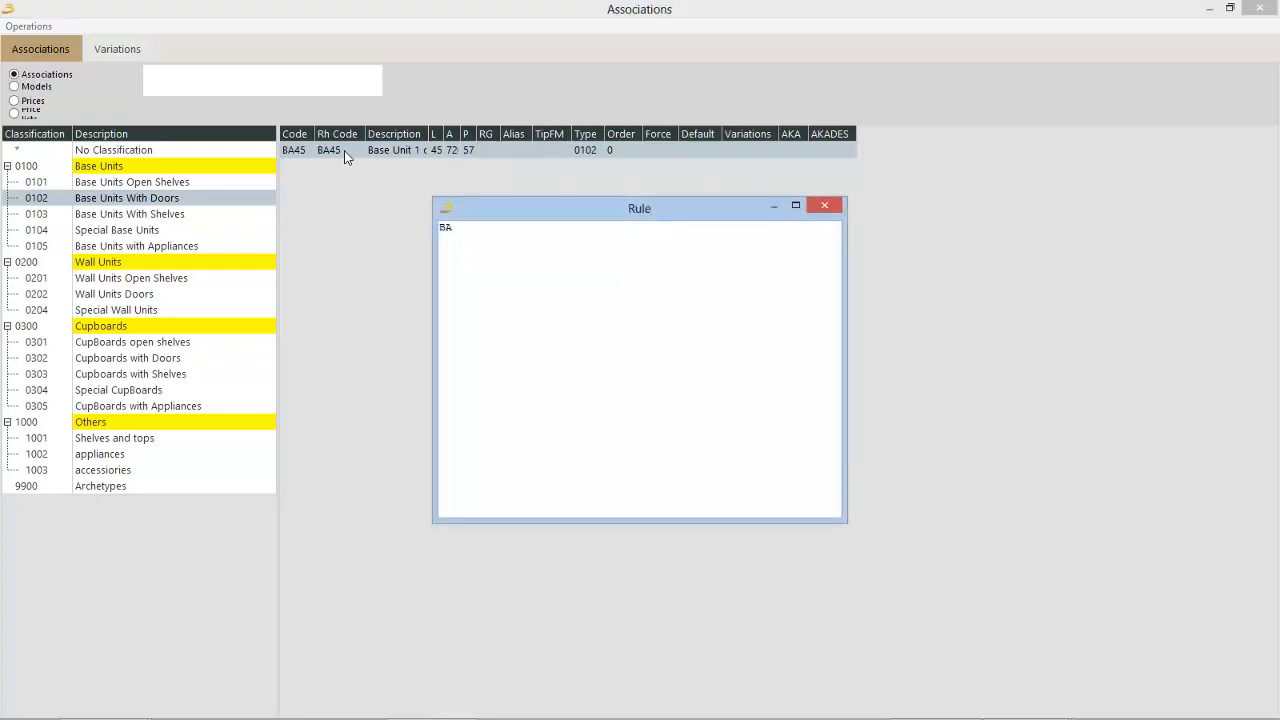
key(Escape)
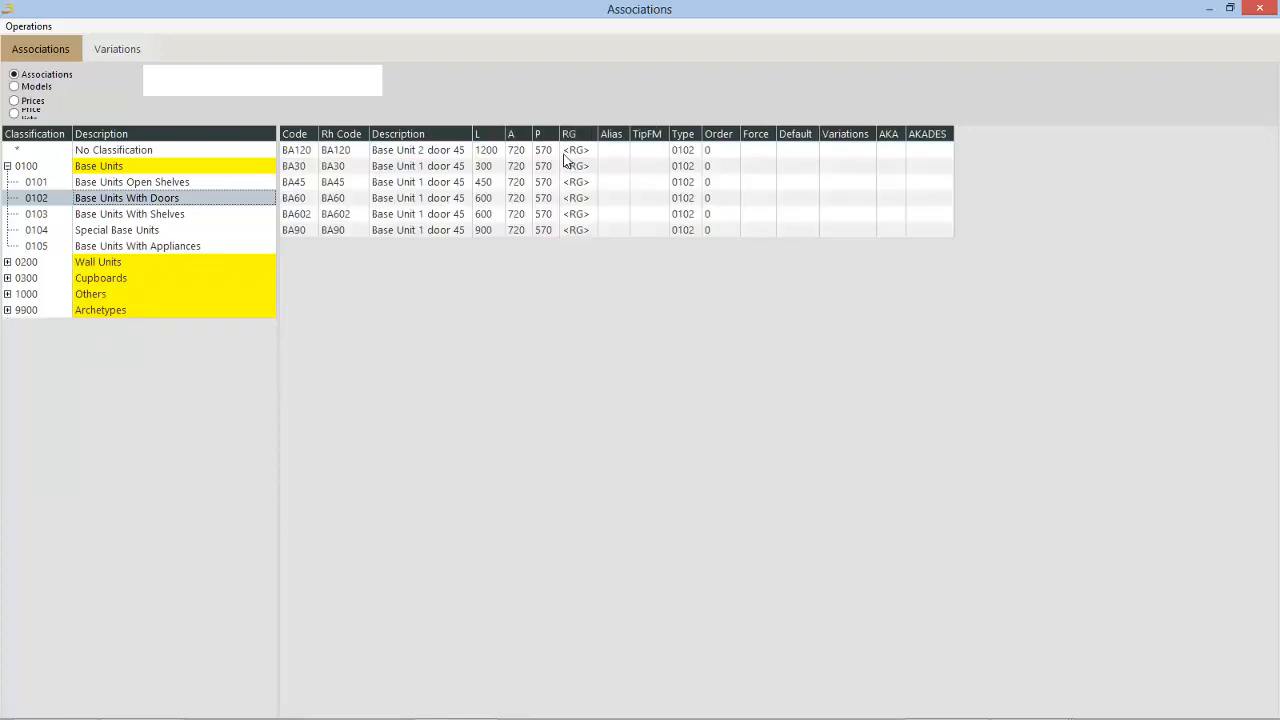
Step: Leave the associations and export the TUTORIAL catalogue's Articoli data from the software setup's backup section
click(1255, 15)
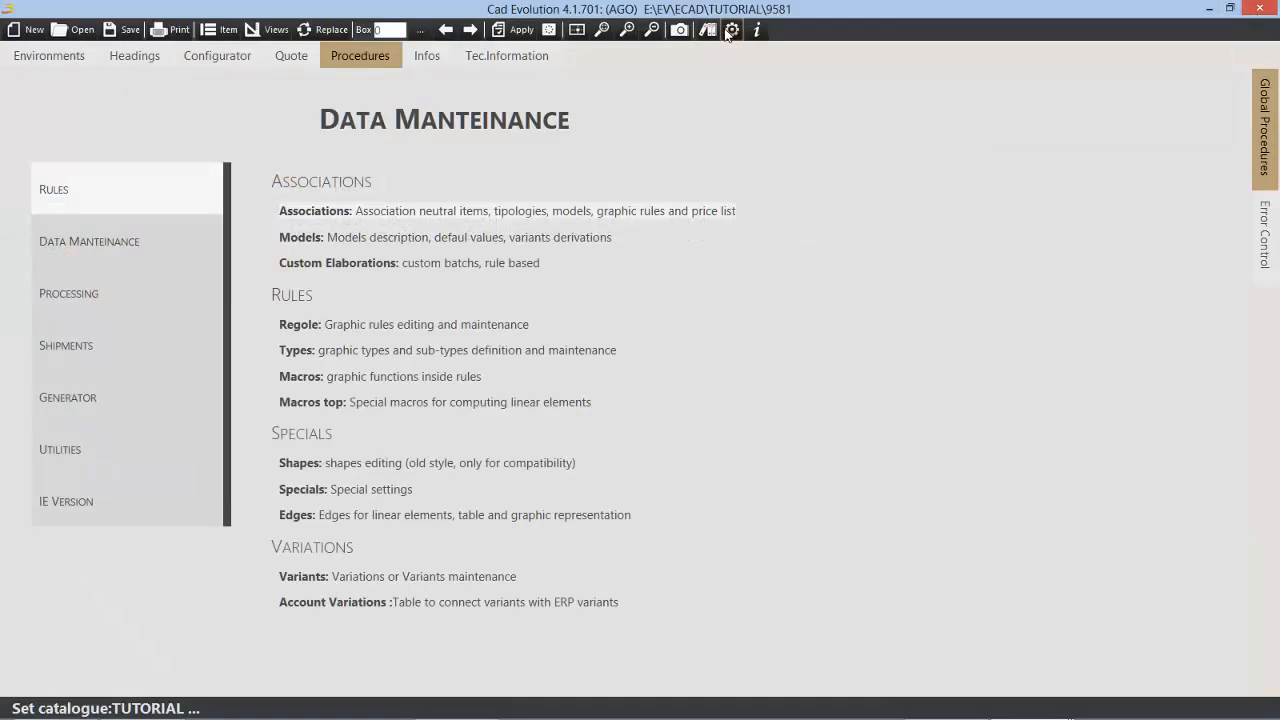
click(732, 31)
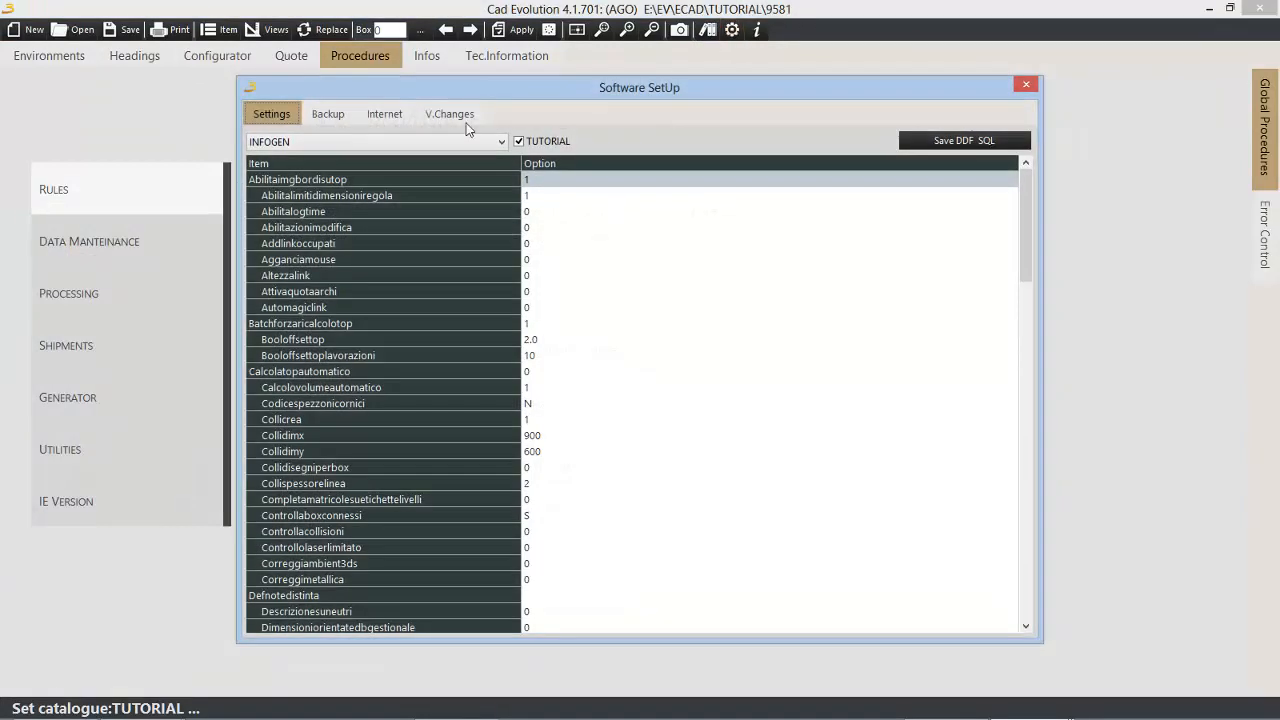
click(328, 114)
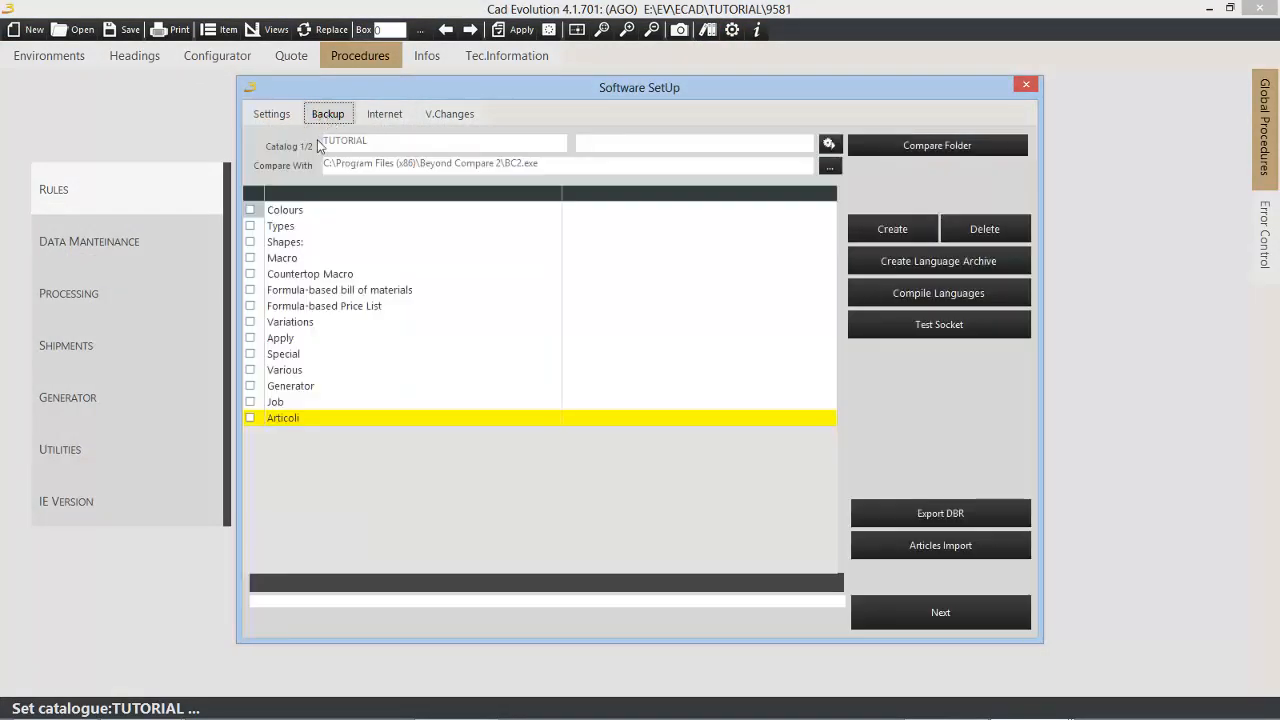
click(333, 420)
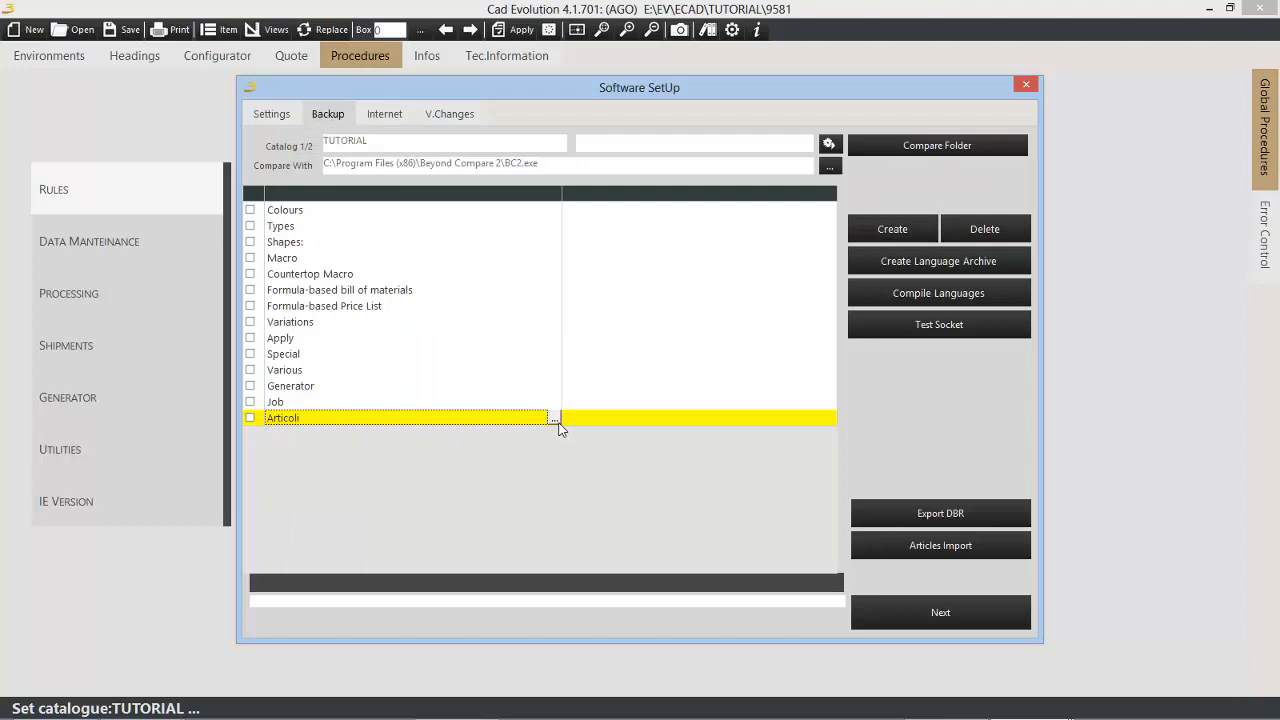
click(555, 420)
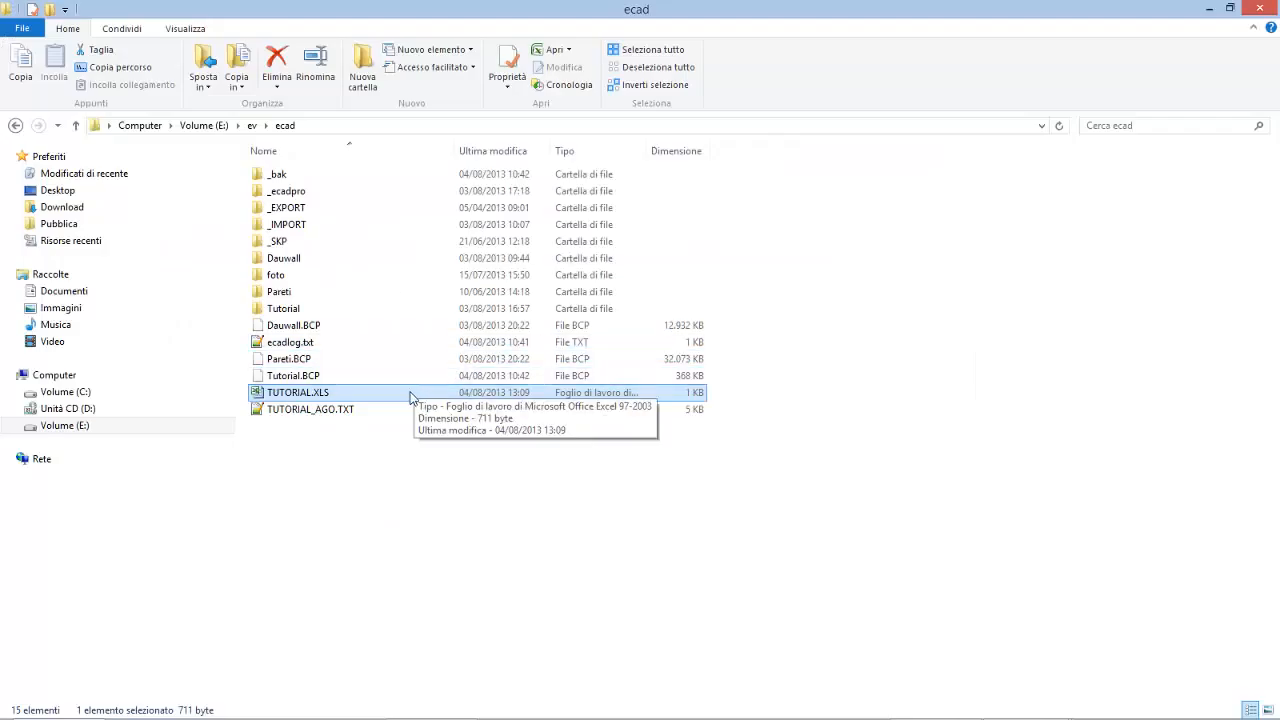
Step: Open the exported TUTORIAL.XLS in Excel despite the format mismatch and fit description column E to its contents
double_click(409, 398)
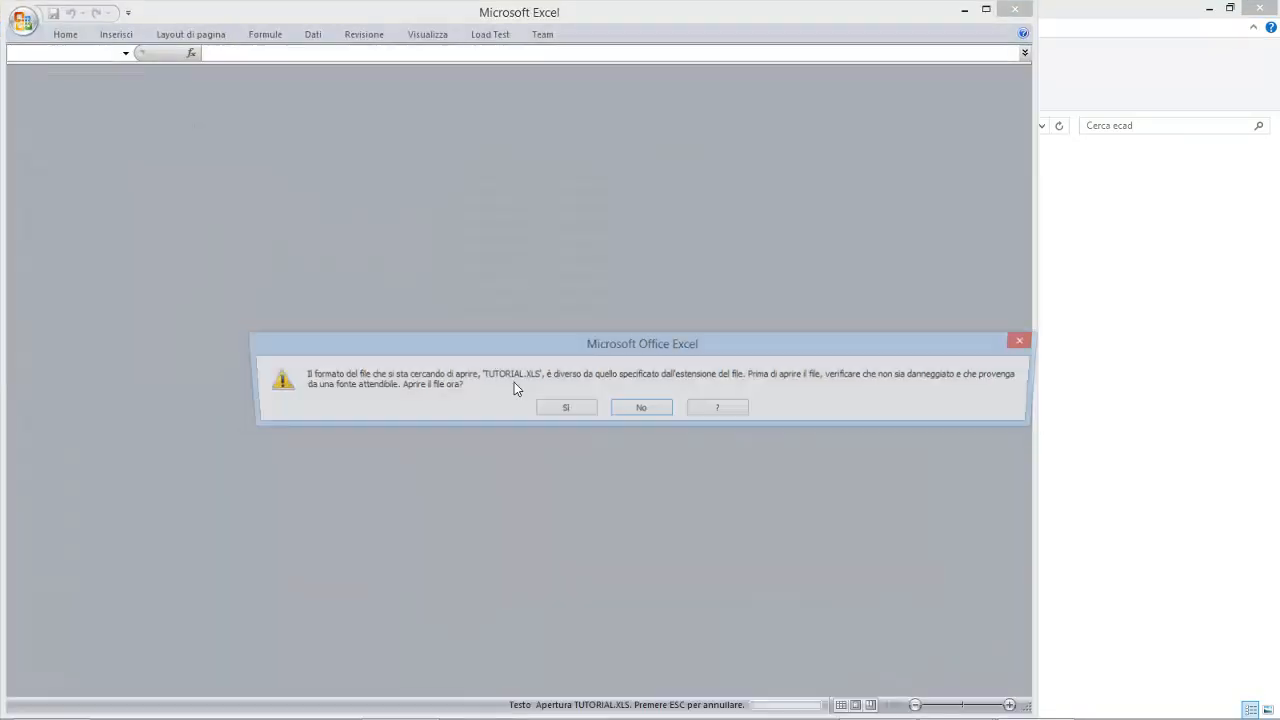
click(565, 408)
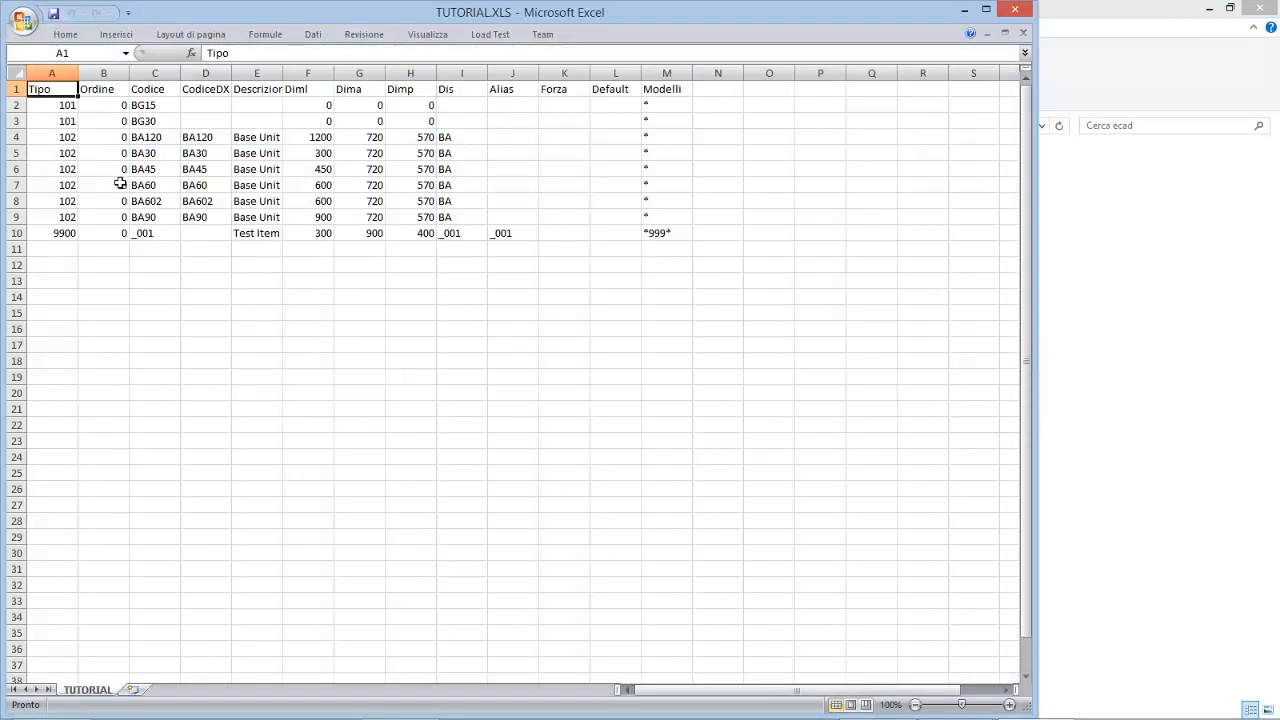
double_click(283, 71)
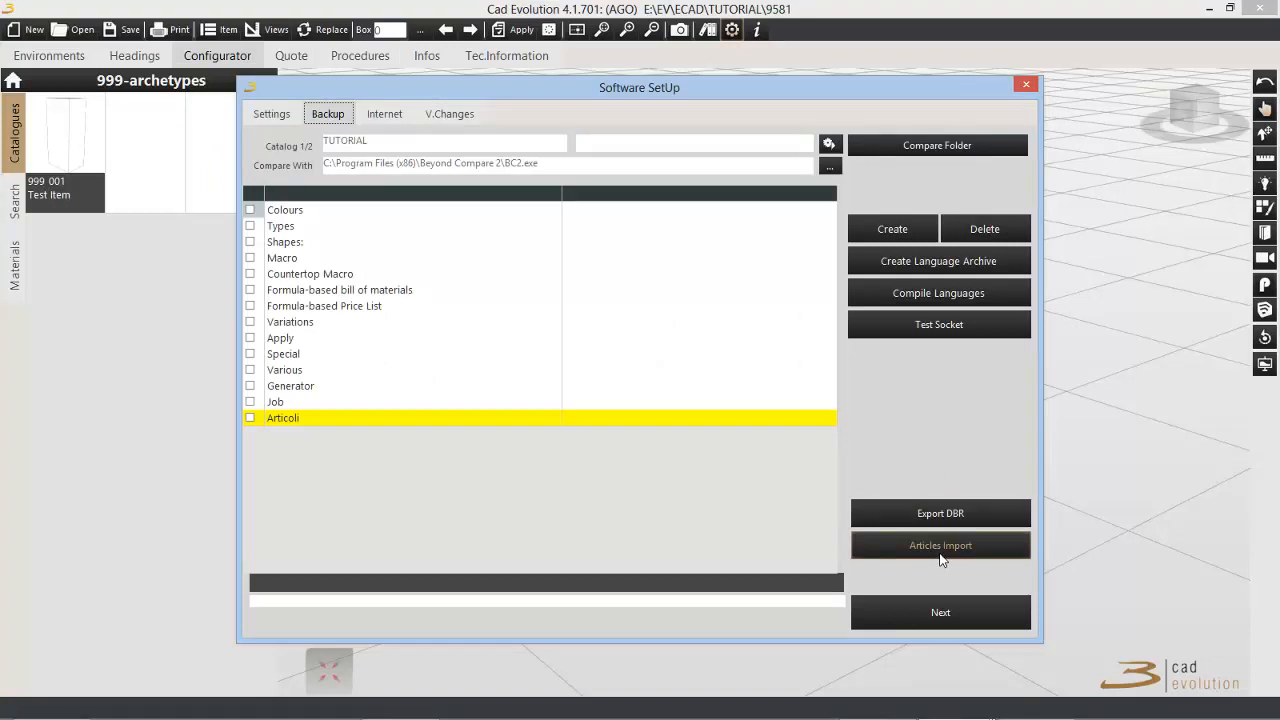
Step: Try to import the articles from TUTORIAL.XLS through the backup section of the software setup
click(947, 556)
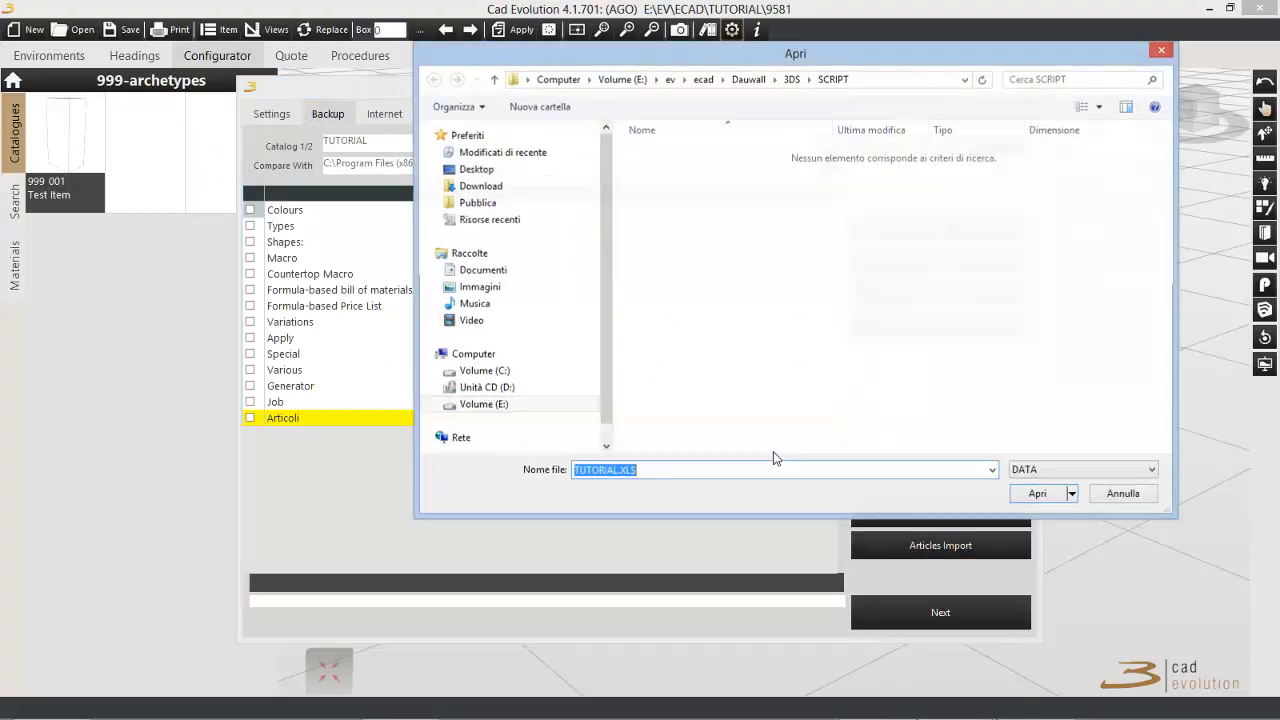
click(1037, 495)
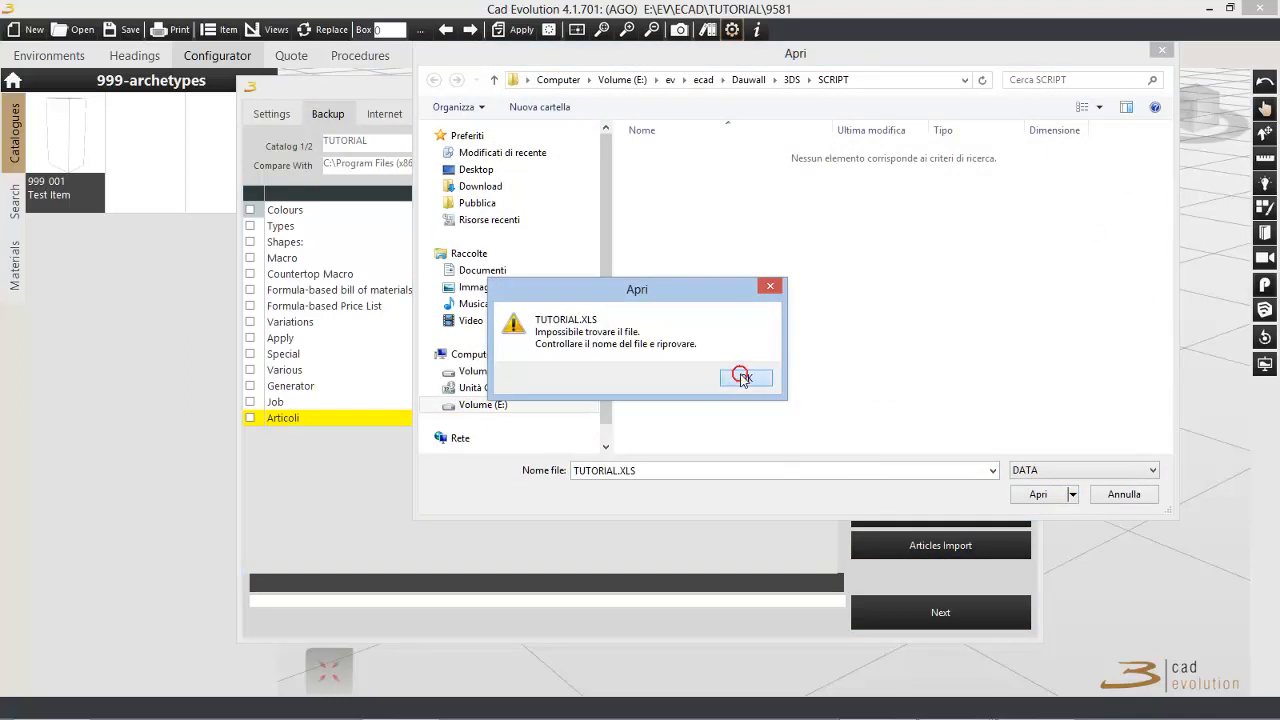
click(745, 377)
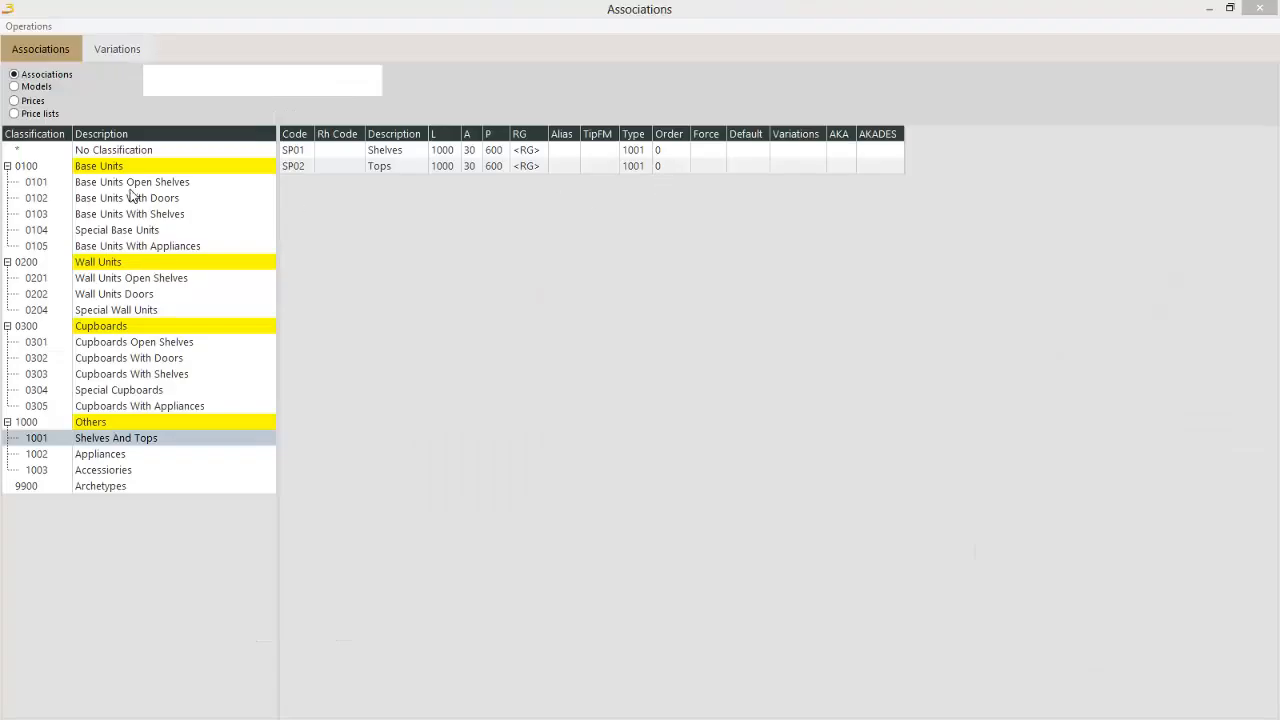
Step: Review the items listed under the base unit, cupboard and appliance classifications
click(132, 186)
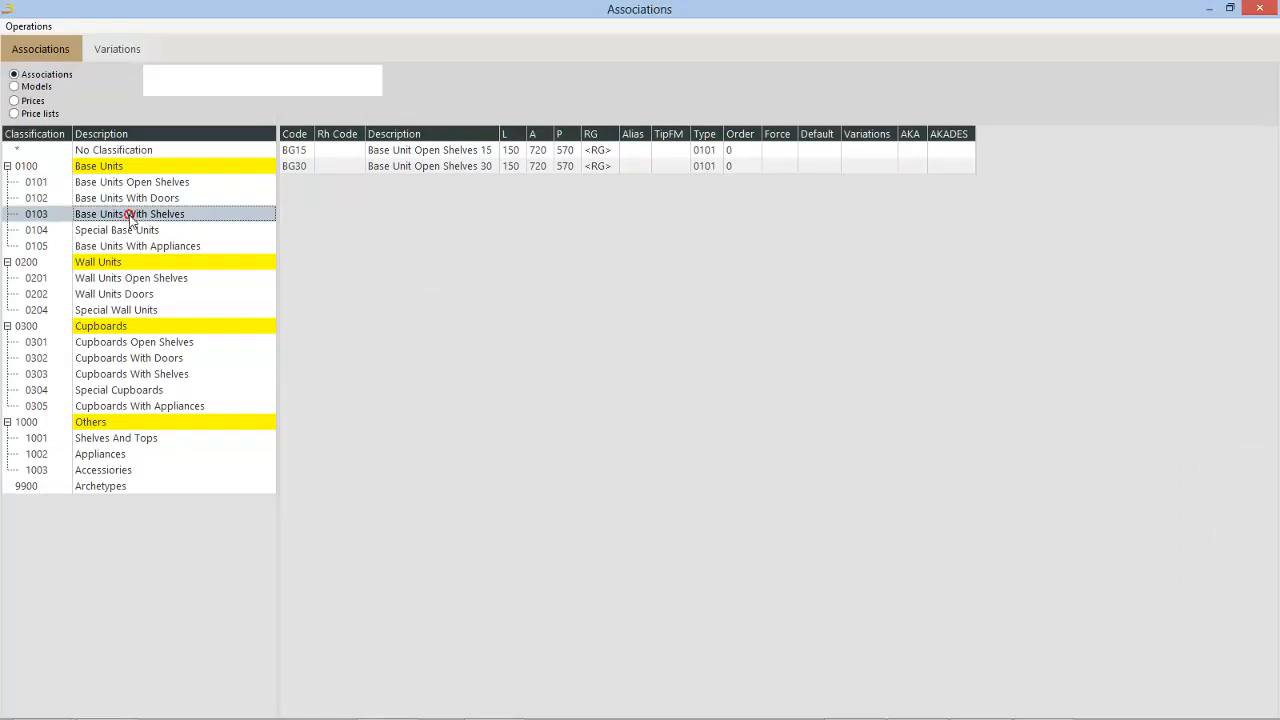
click(132, 214)
click(118, 374)
click(112, 454)
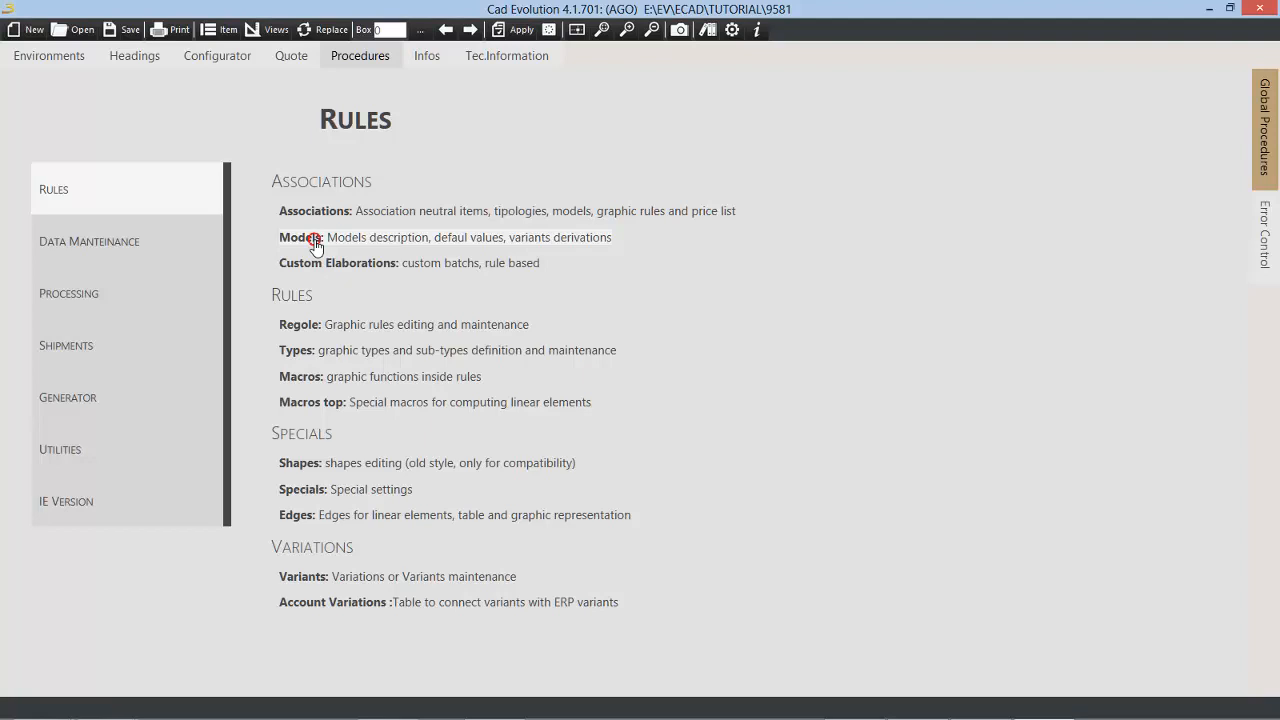
Step: Create and save a model with code 001 and the description Modern
click(311, 241)
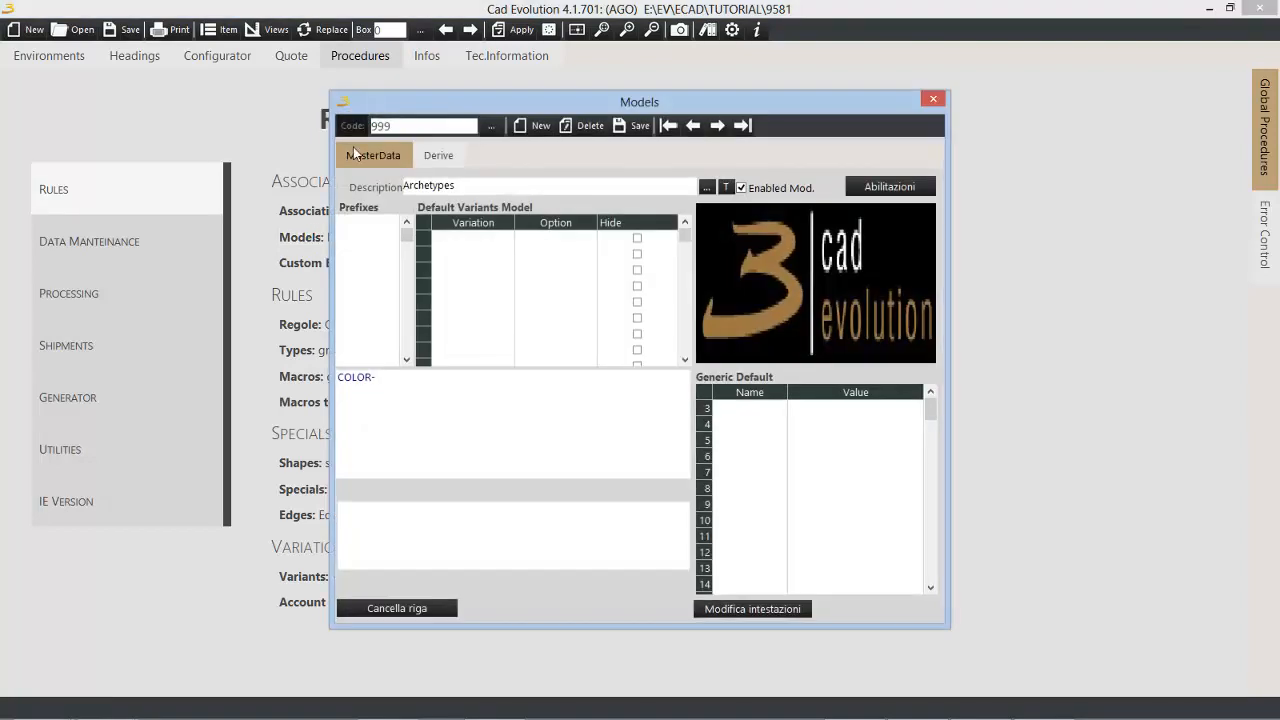
double_click(391, 126)
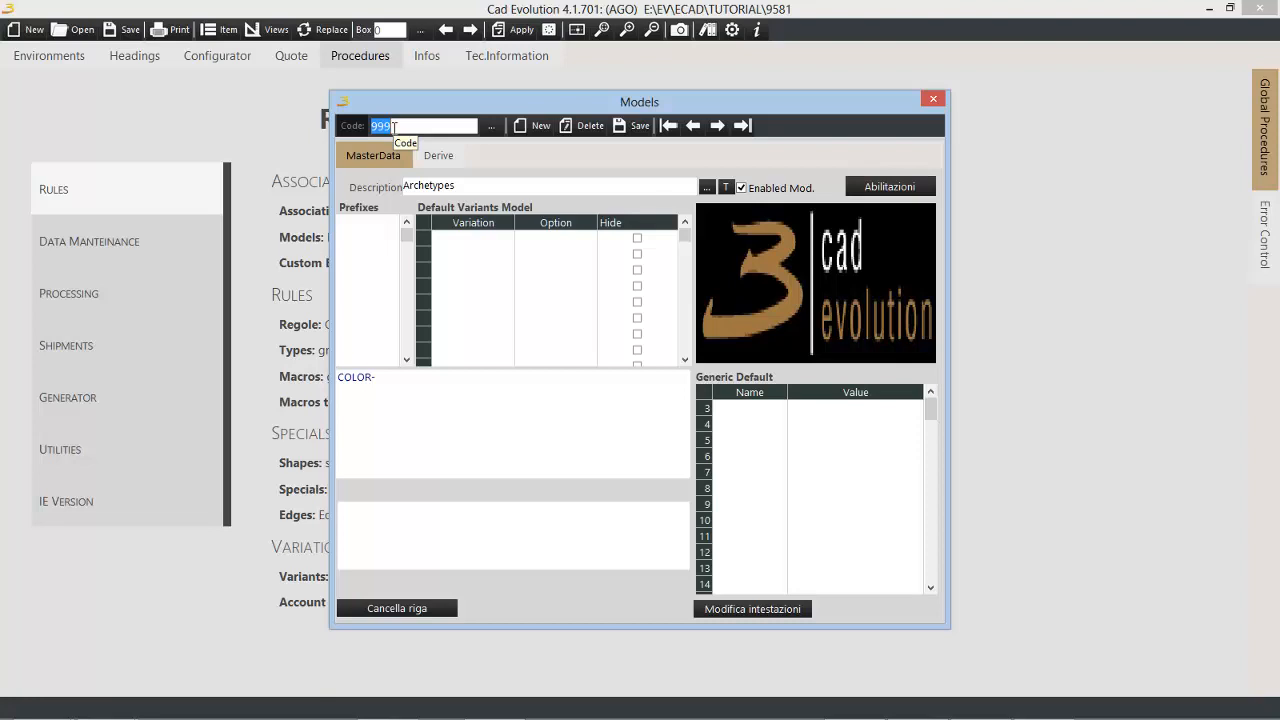
click(535, 126)
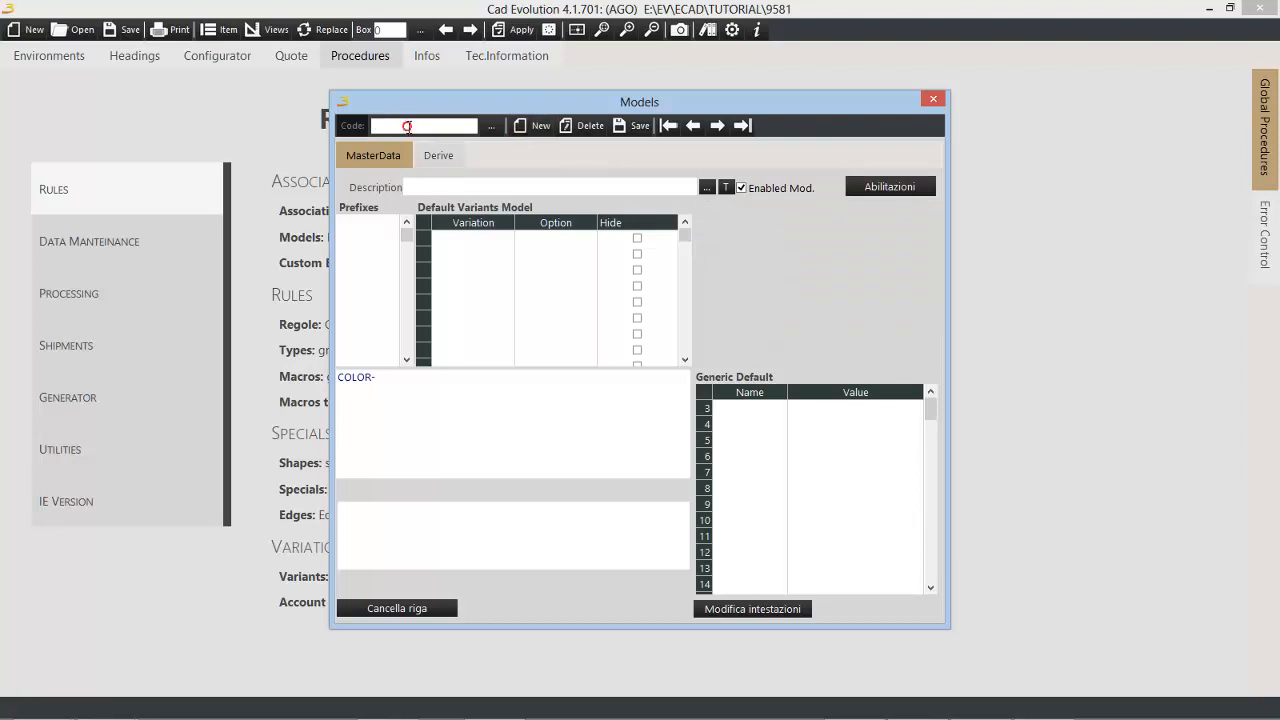
text(001)
click(481, 186)
text(Modern)
click(640, 126)
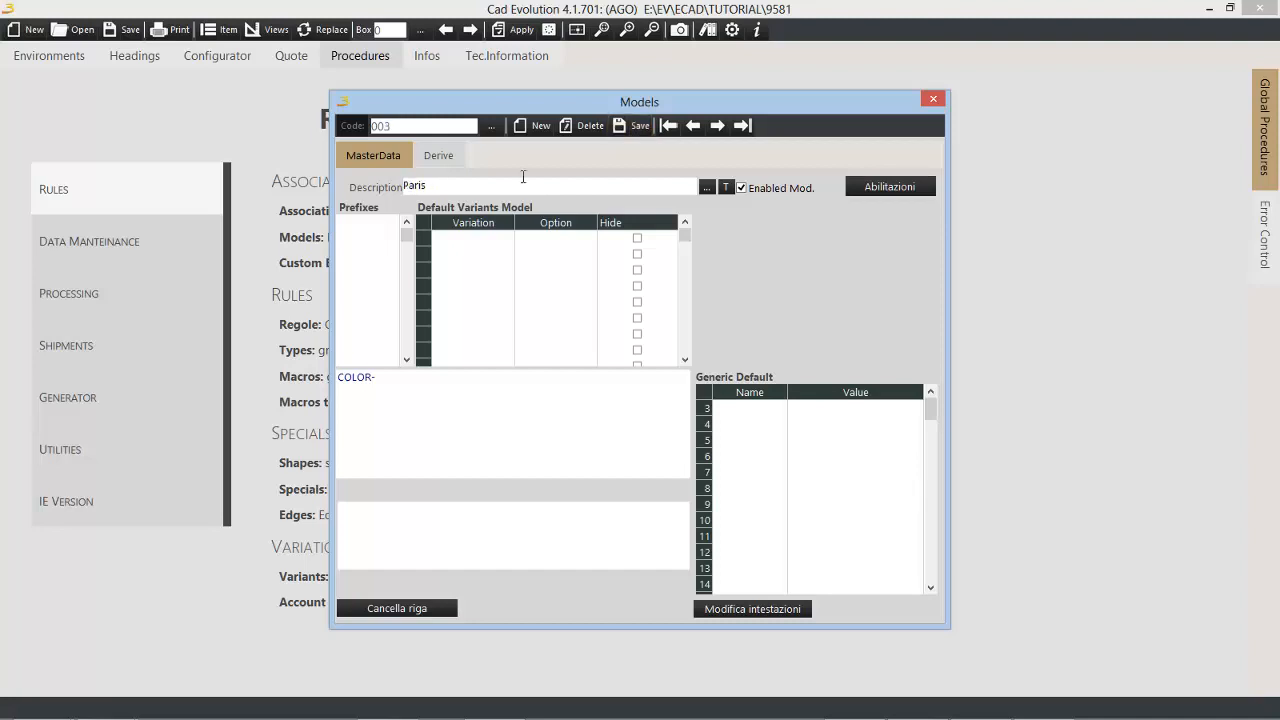
Step: Create and save a model with code 100 and the description Common
click(486, 180)
double_click(414, 185)
text(100)
click(538, 125)
text(100)
click(430, 184)
text(Common)
click(633, 125)
Step: Look through the list of saved models and leave the model maintenance
click(488, 127)
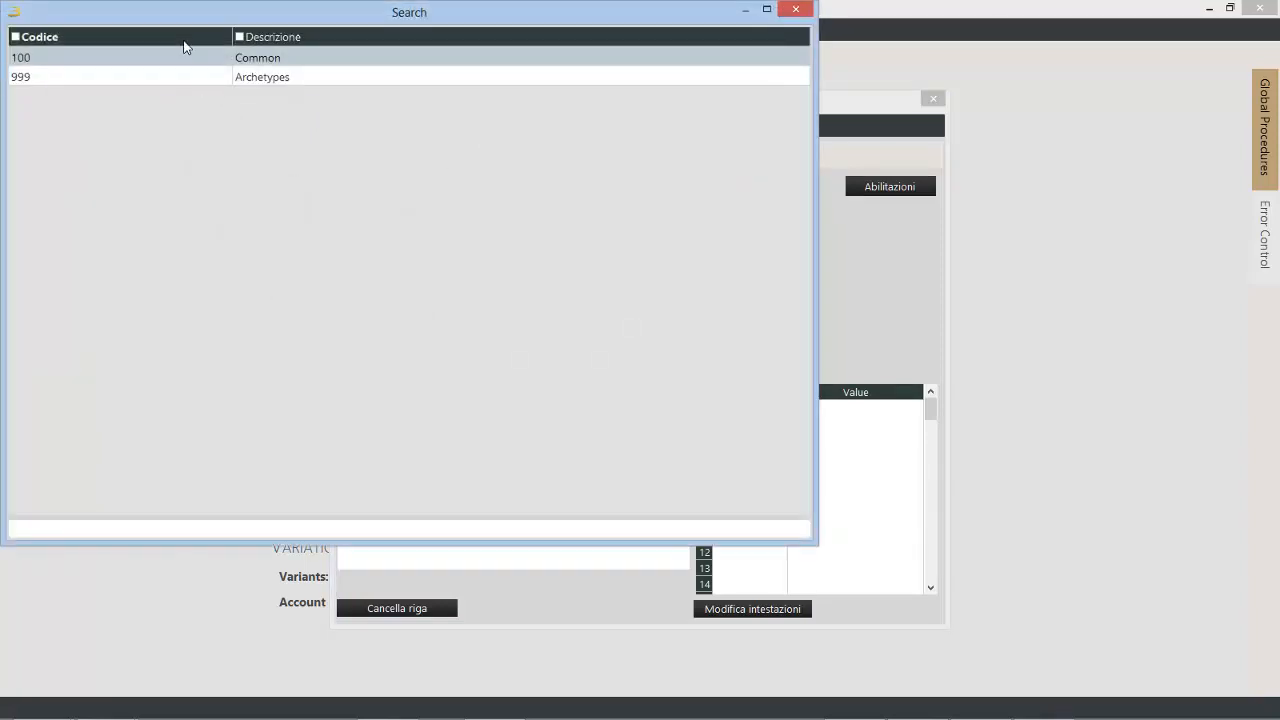
double_click(86, 57)
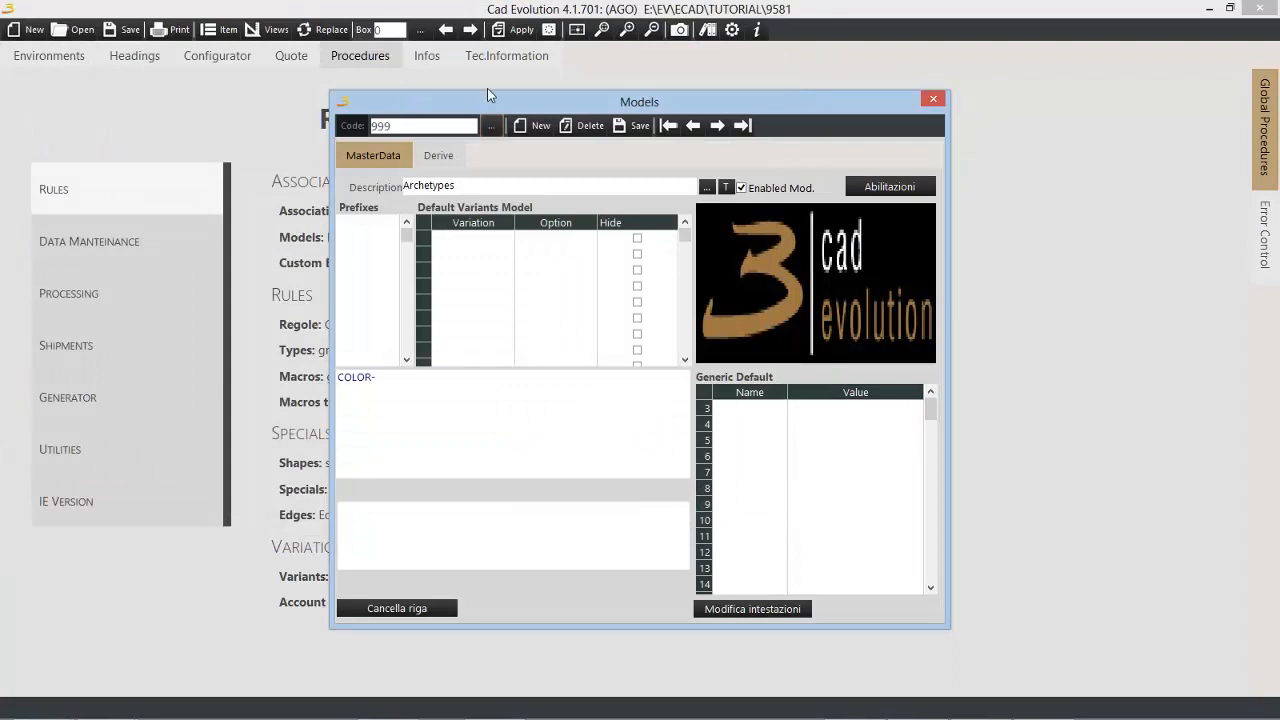
key(Escape)
Step: In the associations, assign model 001 to all six items of classification 0102 Base Units With Doors
click(335, 220)
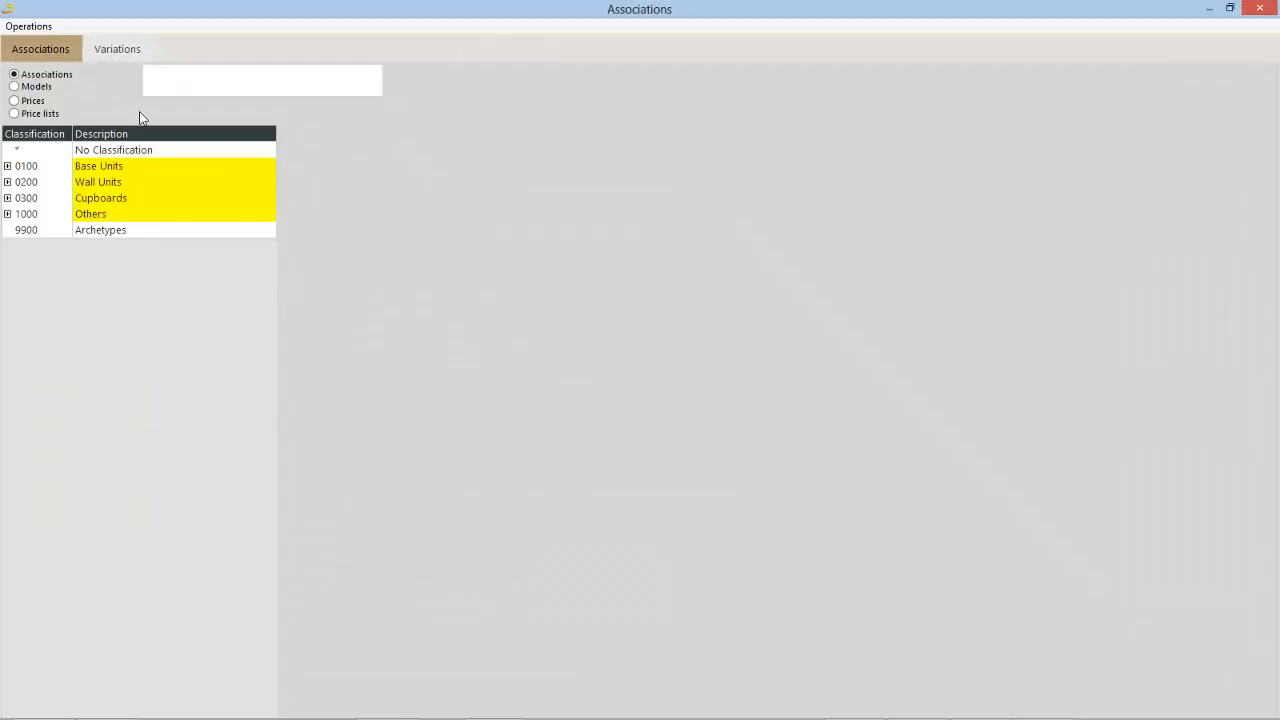
click(7, 166)
click(40, 182)
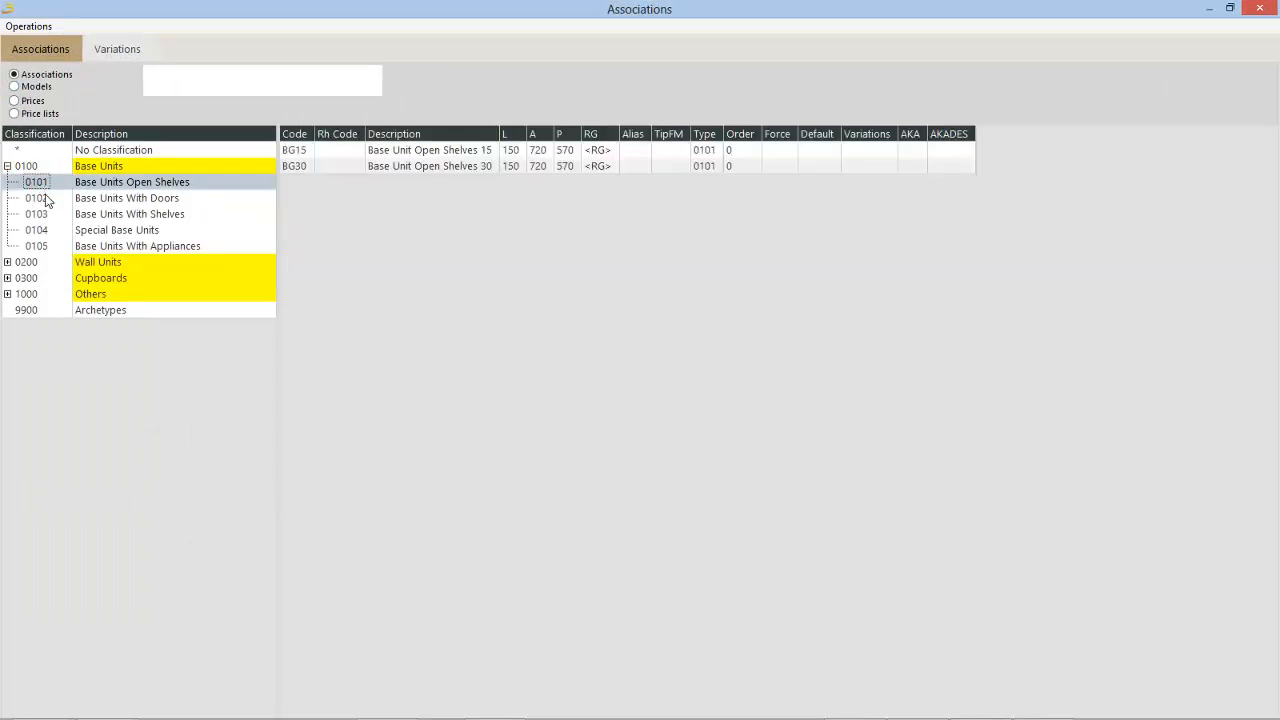
click(45, 198)
click(26, 89)
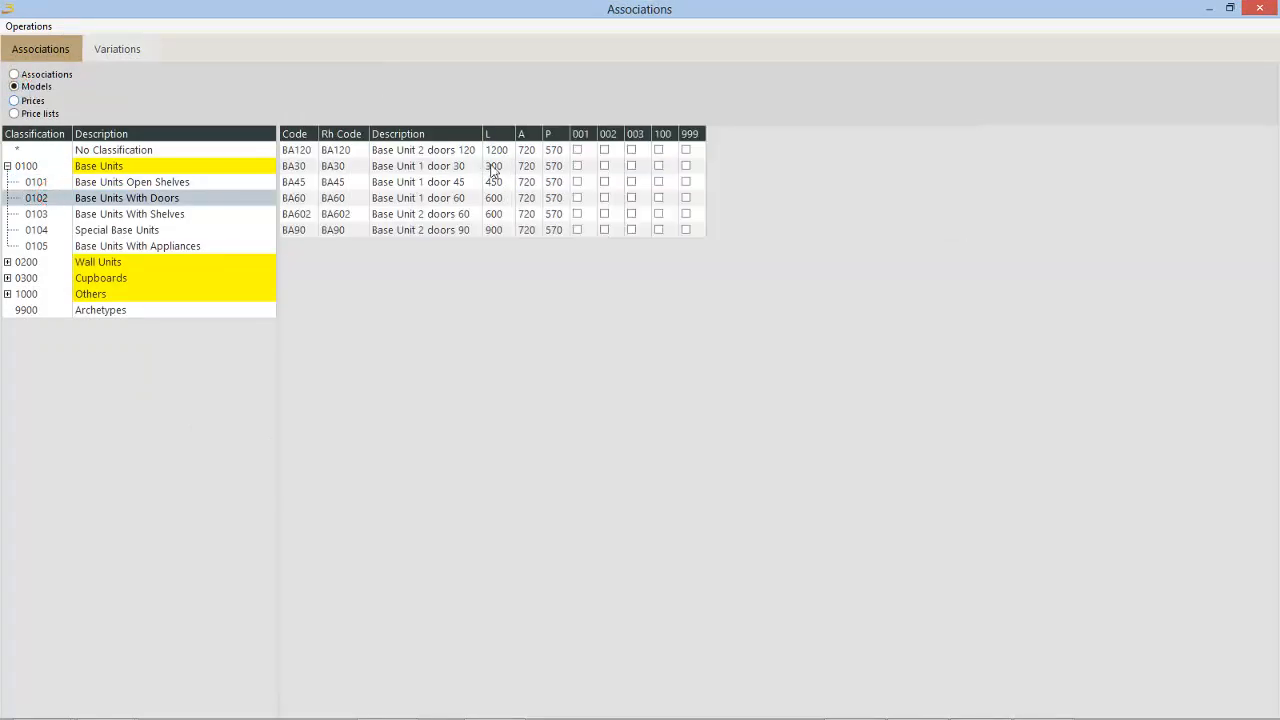
click(577, 150)
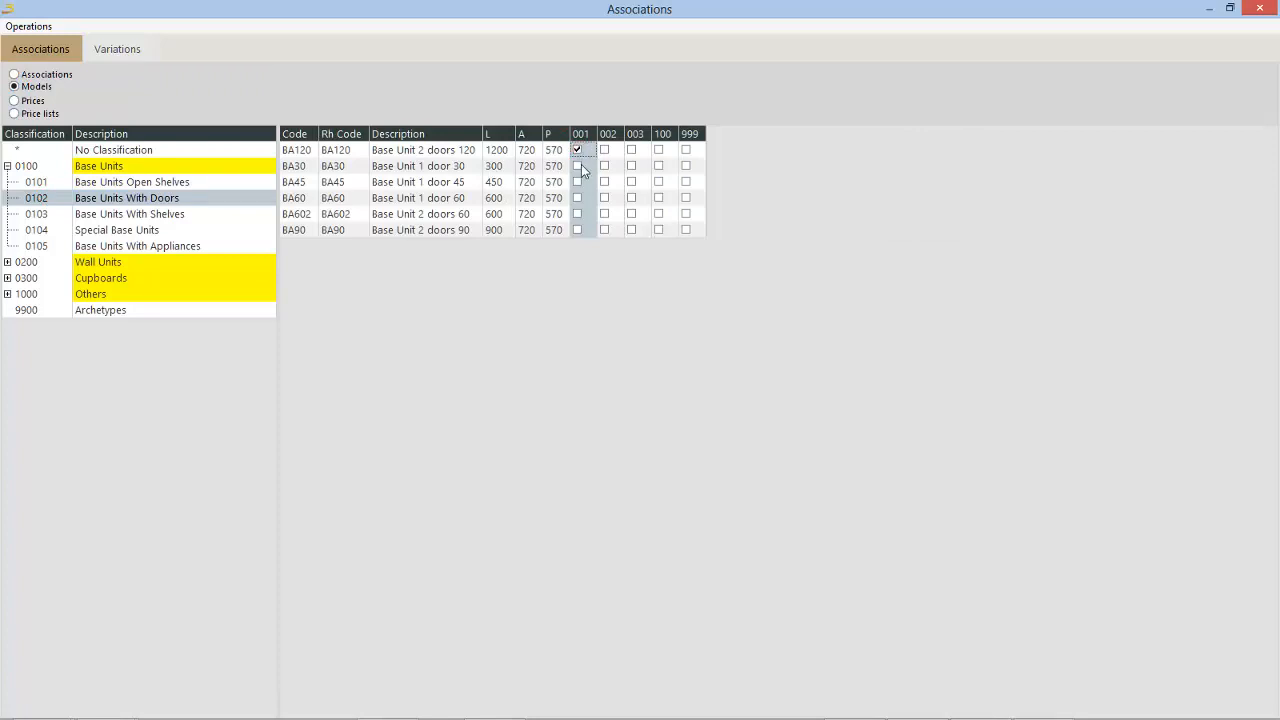
click(577, 166)
click(577, 182)
click(577, 198)
click(577, 214)
click(577, 230)
Step: Assign model 002 to all six items of Base Units With Doors
click(604, 150)
click(604, 166)
click(605, 182)
click(605, 198)
click(605, 214)
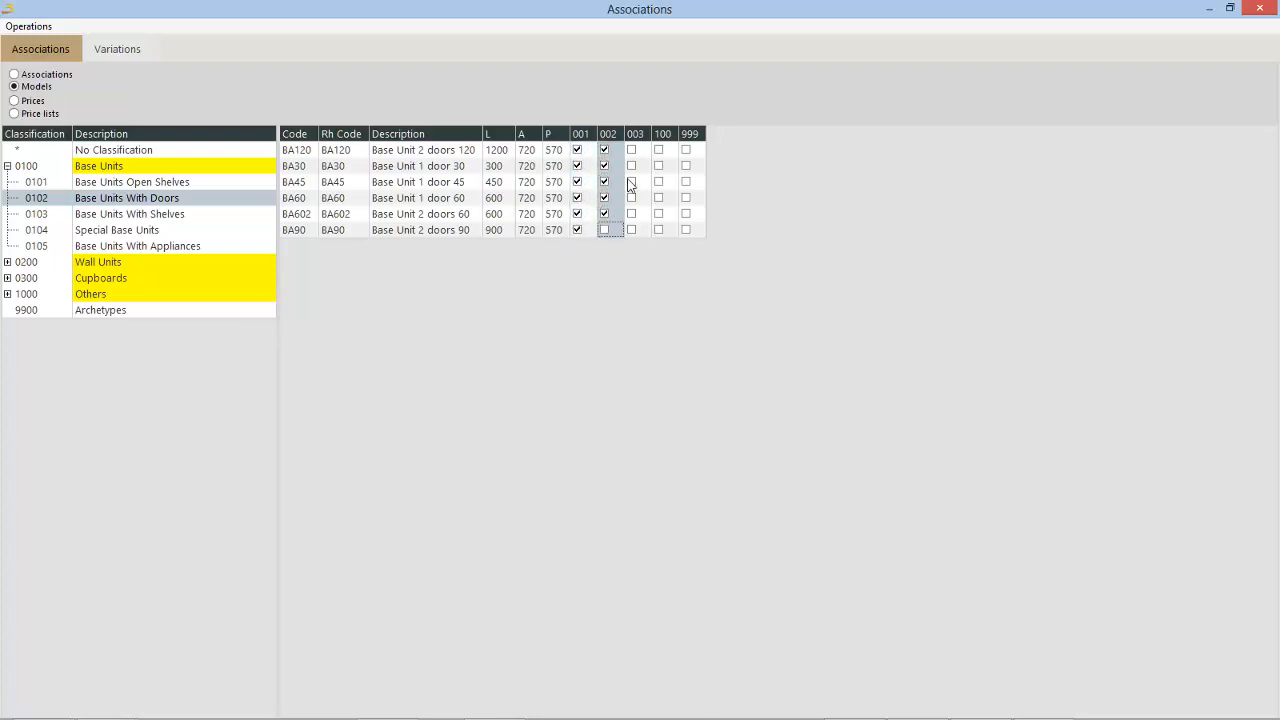
click(604, 230)
Step: Assign model 003 to all six items of Base Units With Doors
click(631, 150)
click(631, 166)
click(631, 182)
click(631, 198)
click(631, 214)
click(631, 230)
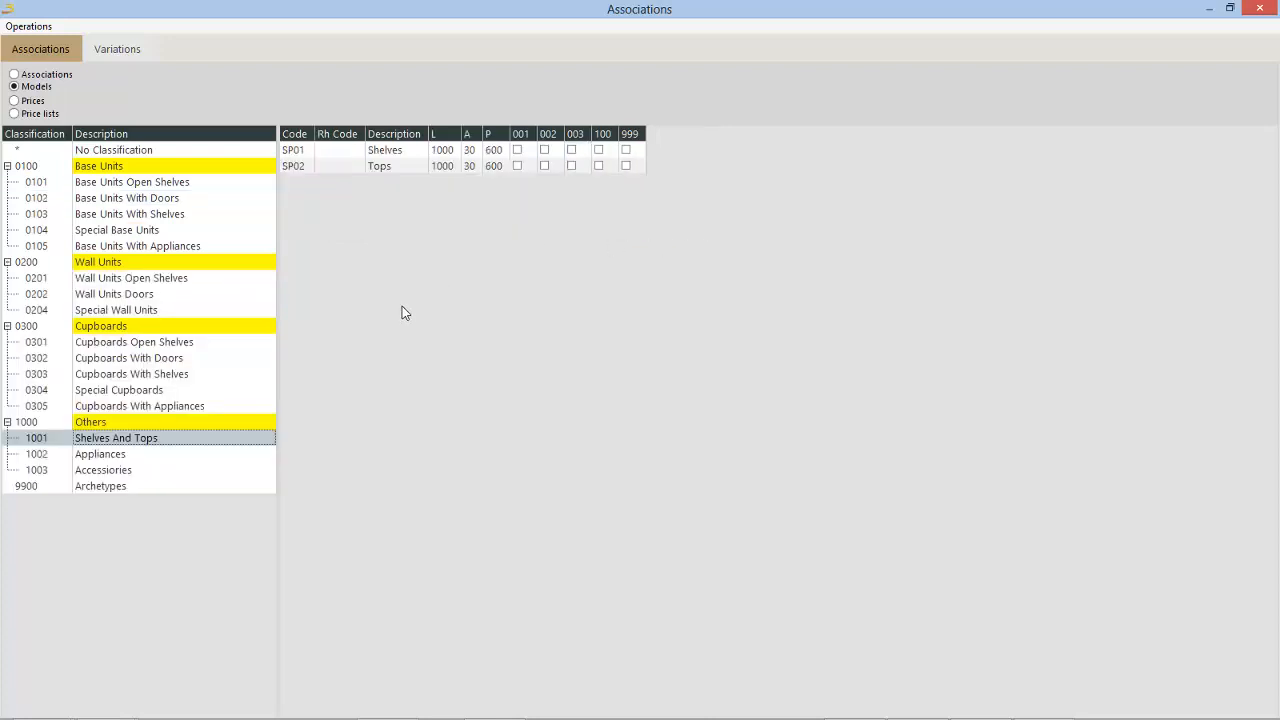
Step: Assign model 100 to the Shelves and Tops items of classification 1001
click(598, 150)
click(598, 166)
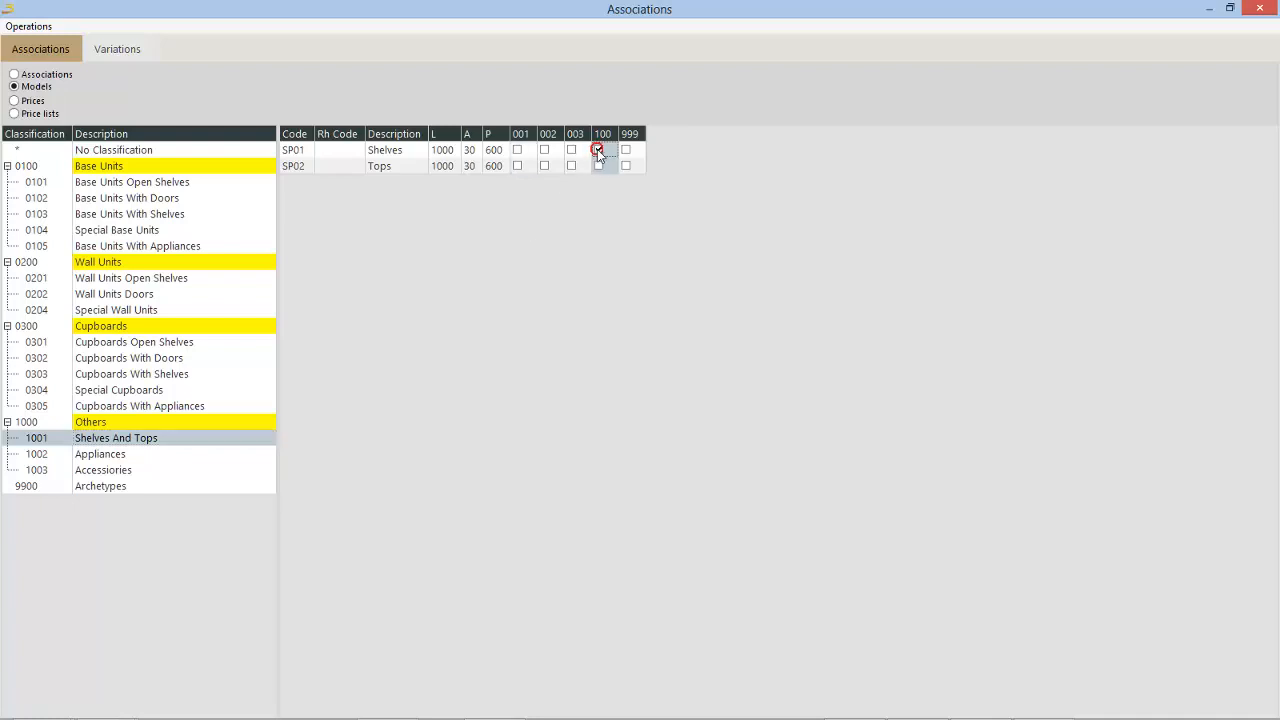
click(571, 187)
Step: Assign model 100 to the Ovens item under Appliances and the Accessories item under classification 1003
click(126, 454)
click(363, 331)
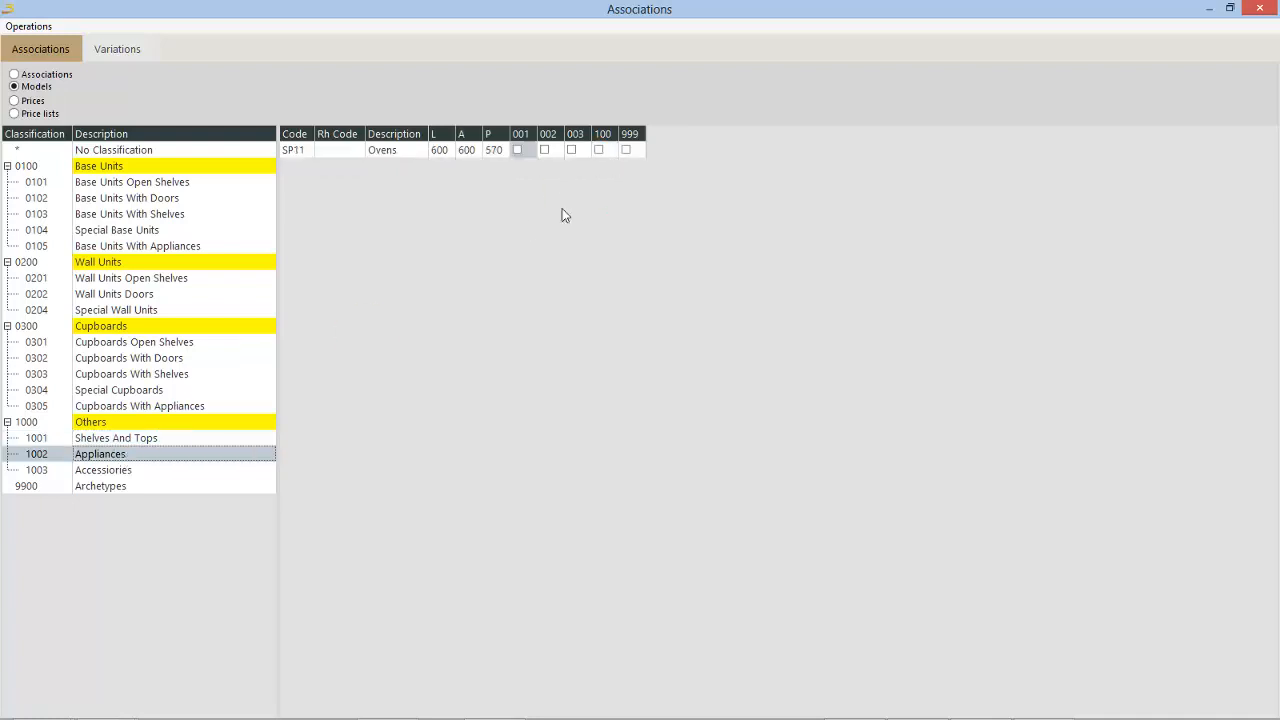
click(600, 150)
click(128, 471)
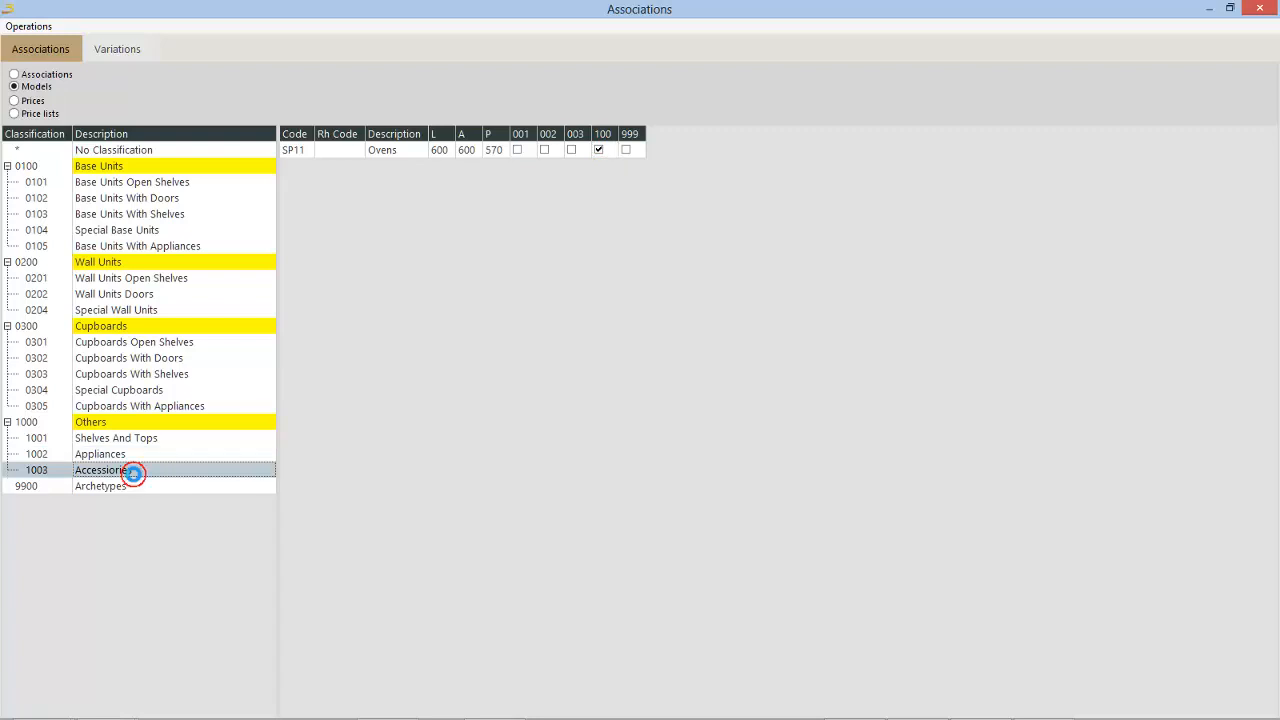
click(600, 150)
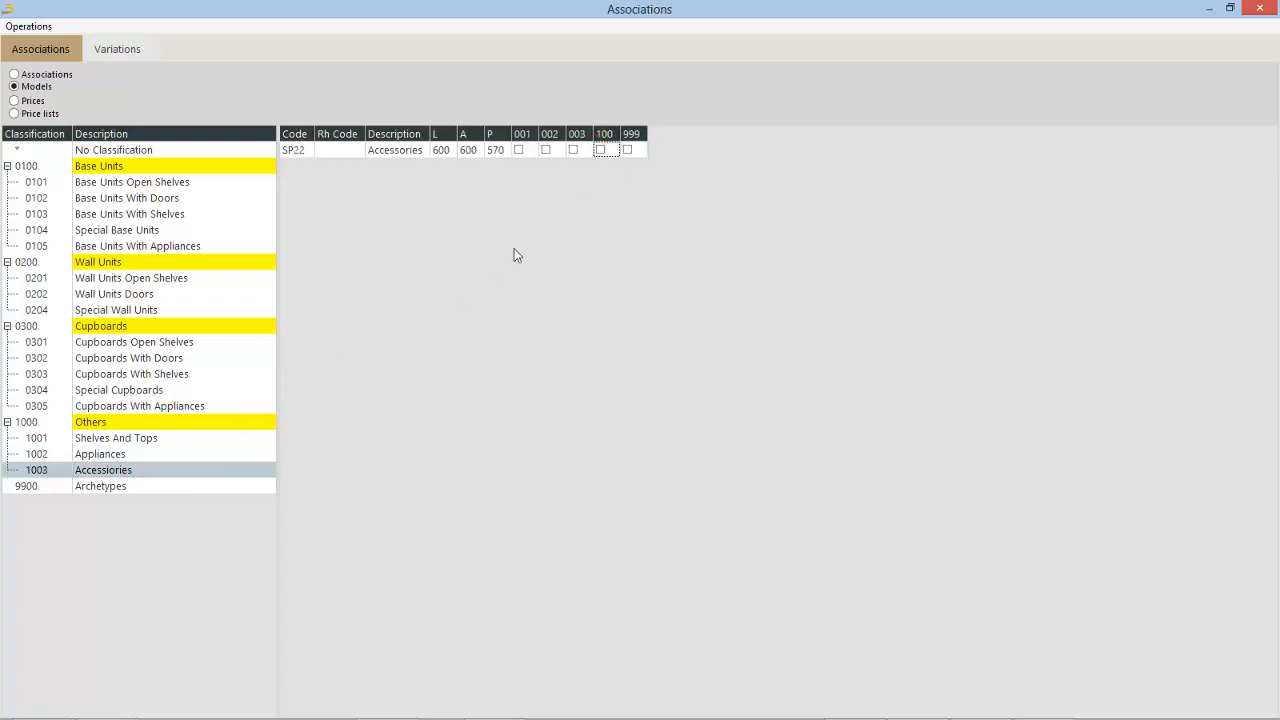
click(427, 300)
Step: Assign model 999 to the generic items _BA, _CO, _PE and _pt of the Archetypes classification
click(118, 490)
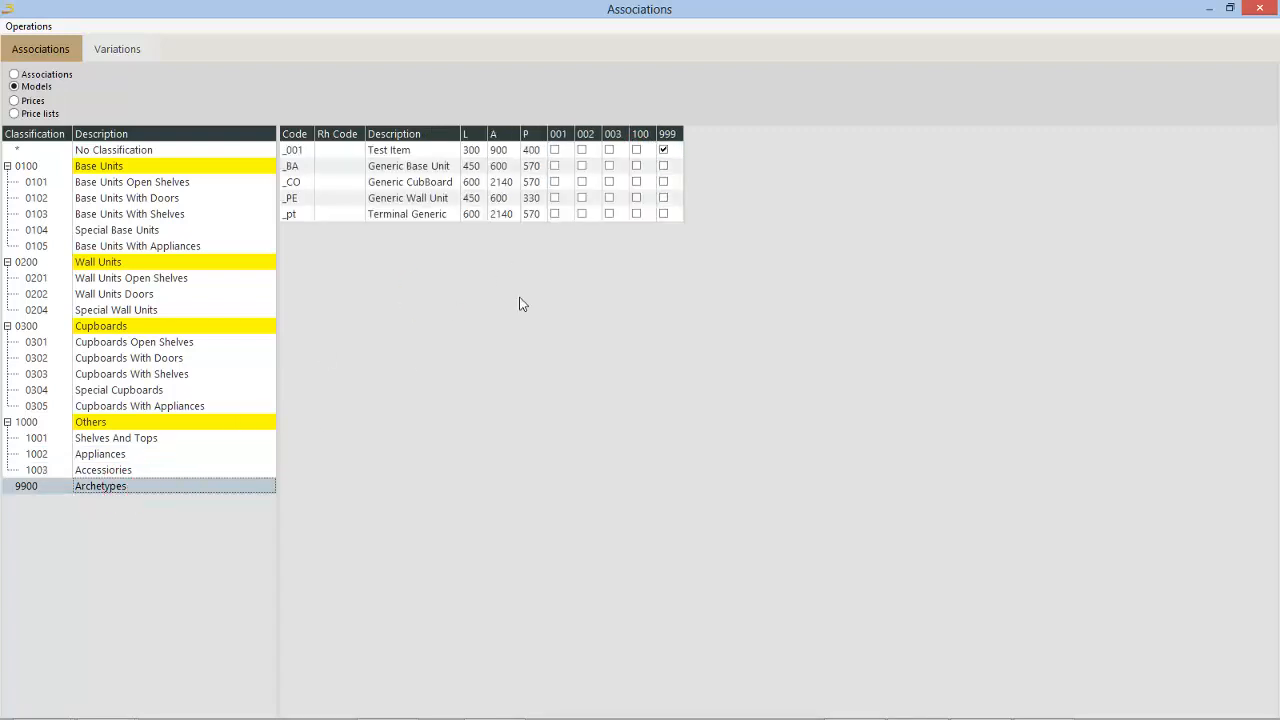
click(663, 166)
click(664, 185)
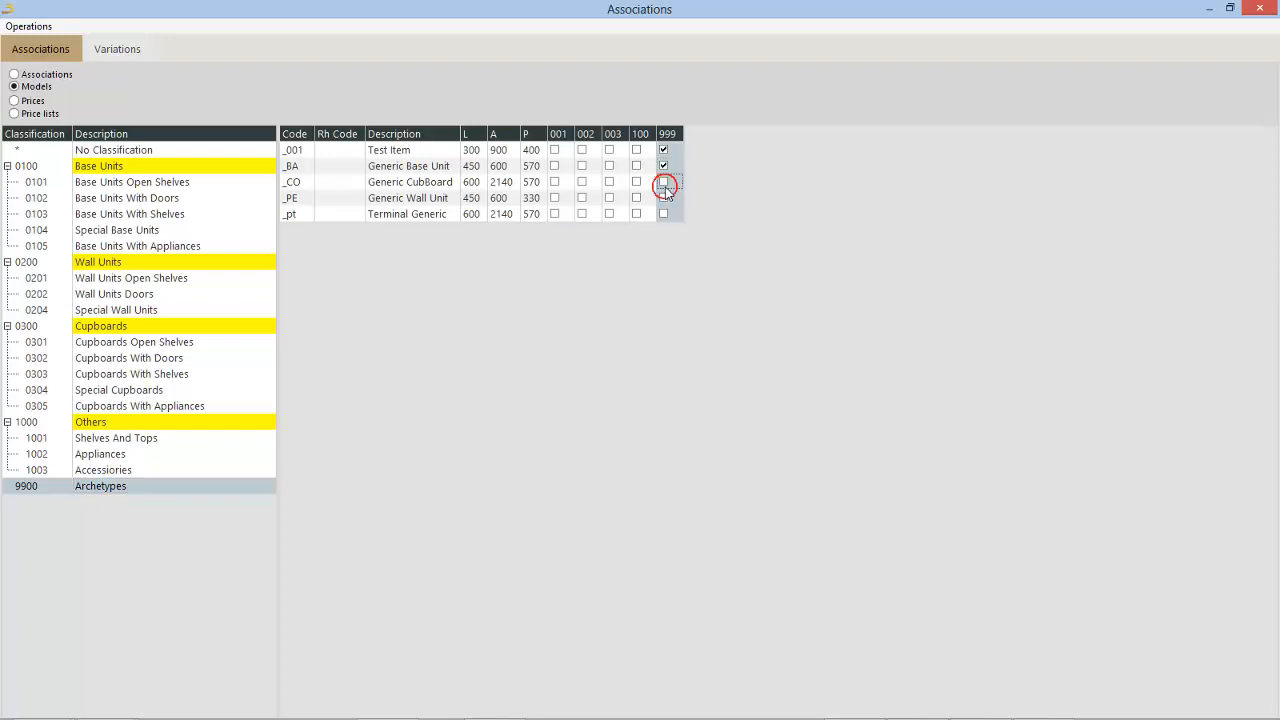
click(663, 182)
click(663, 198)
click(663, 214)
Step: In price list 001-LISTINO, set the model 001 prices of Base Units With Doors to 100 for BA120 and 200 for BA30
click(15, 101)
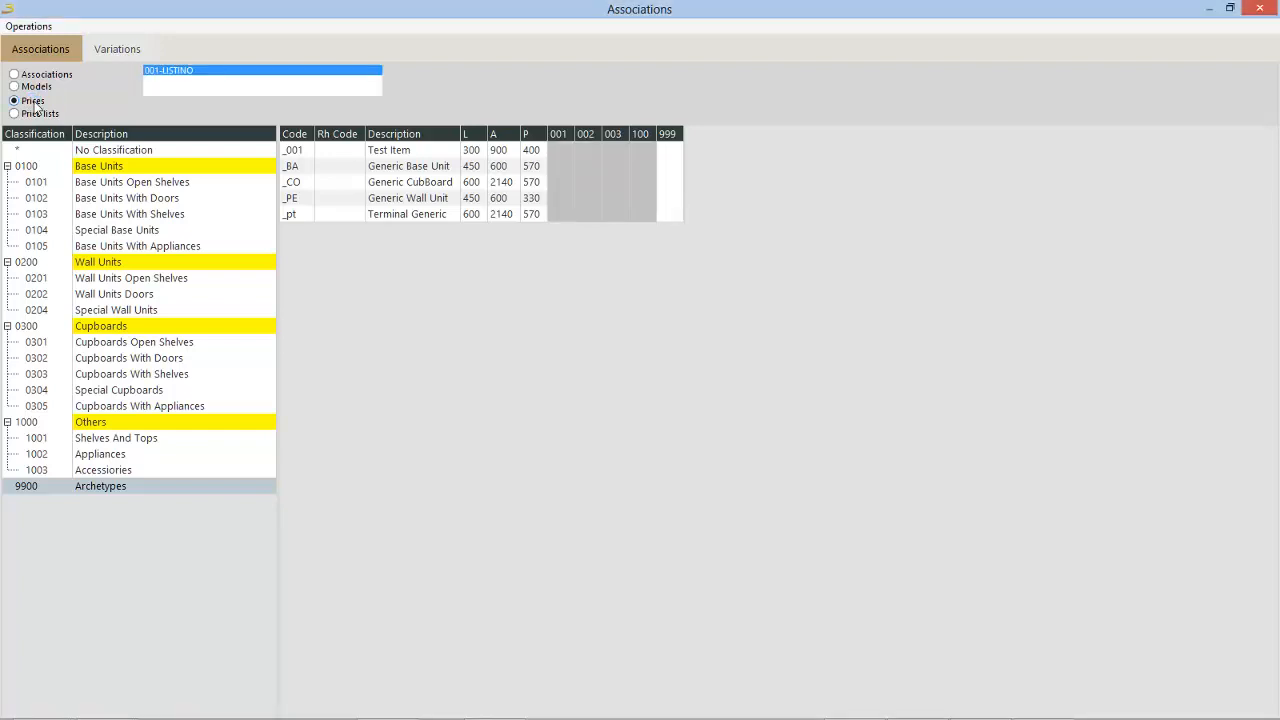
click(132, 184)
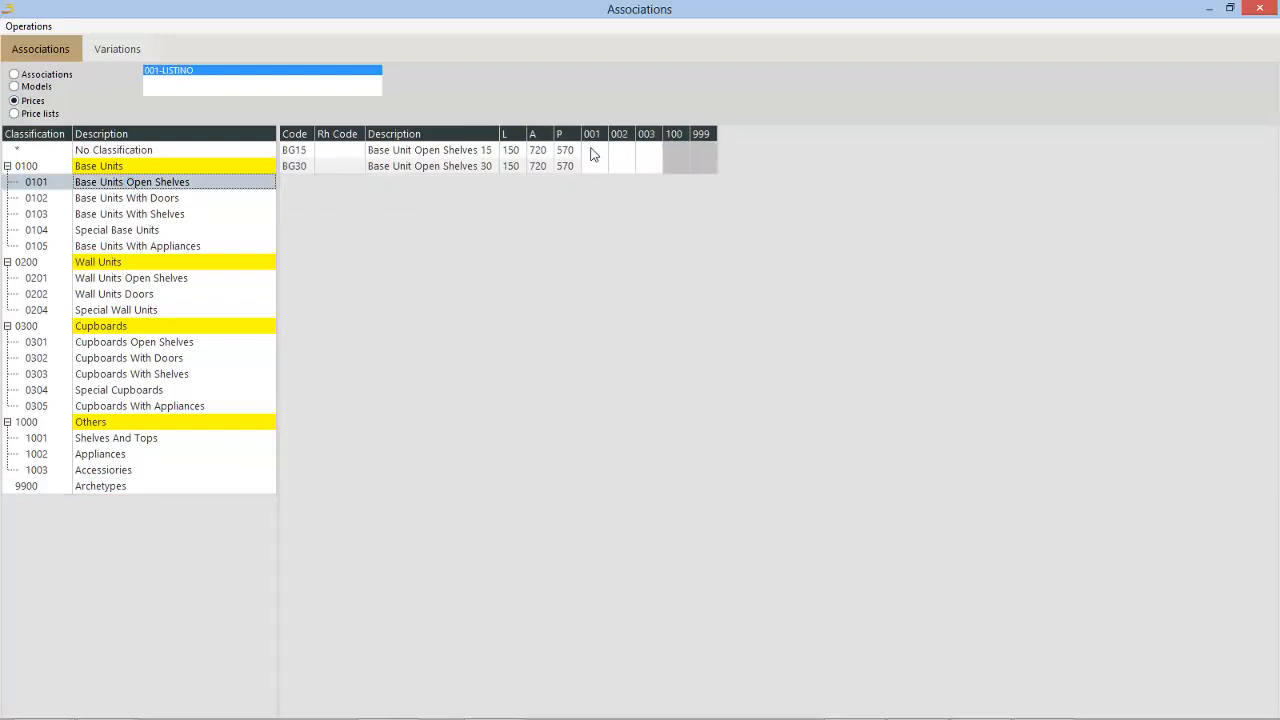
click(184, 210)
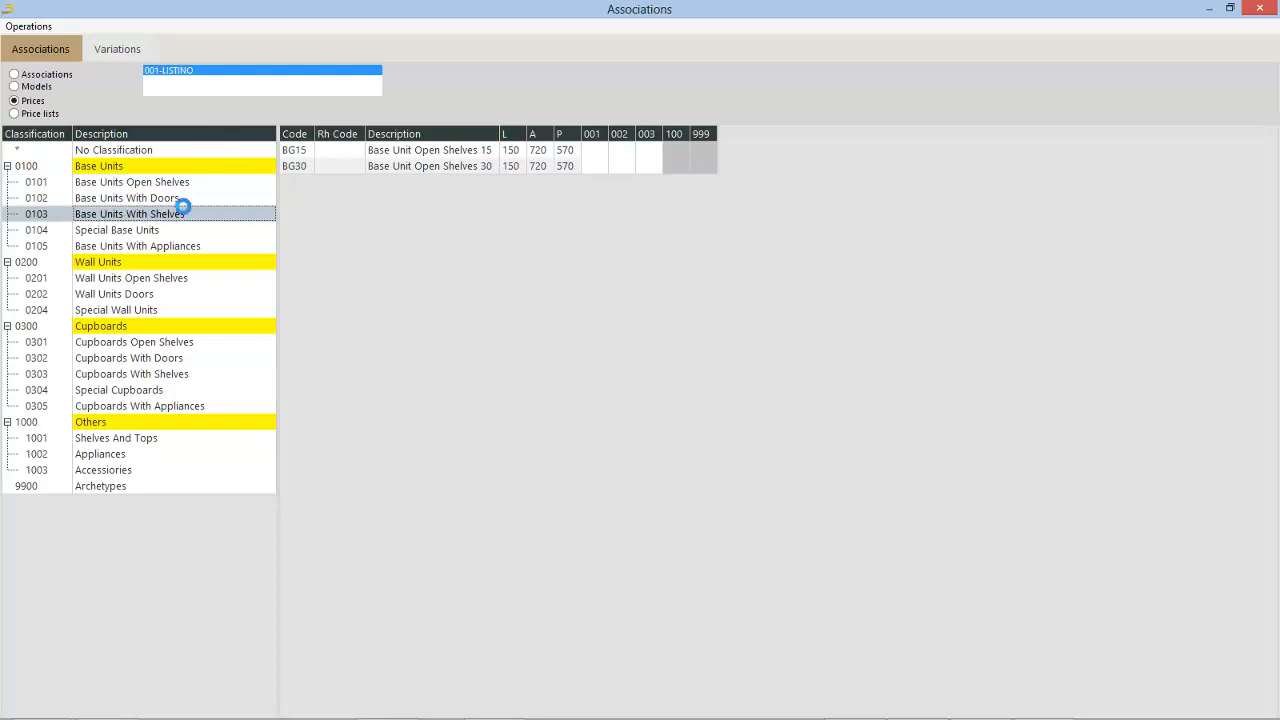
click(184, 199)
click(584, 151)
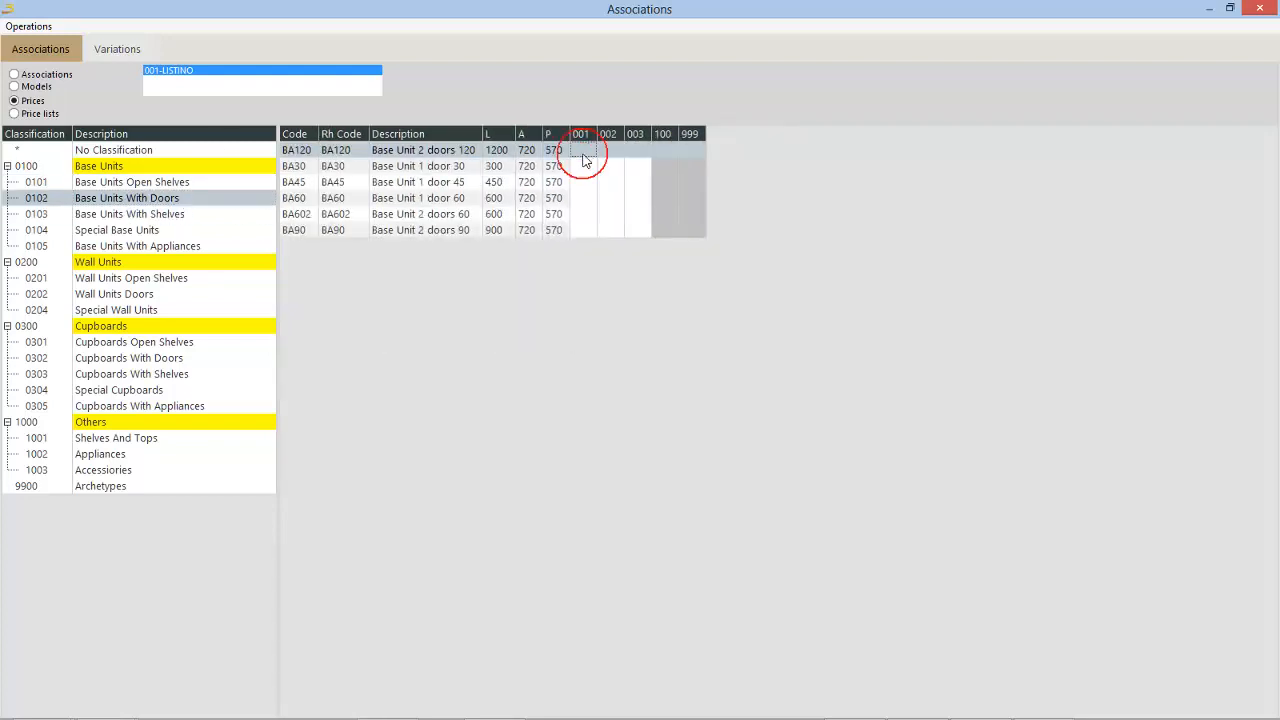
text(100)
key(Return)
text(200)
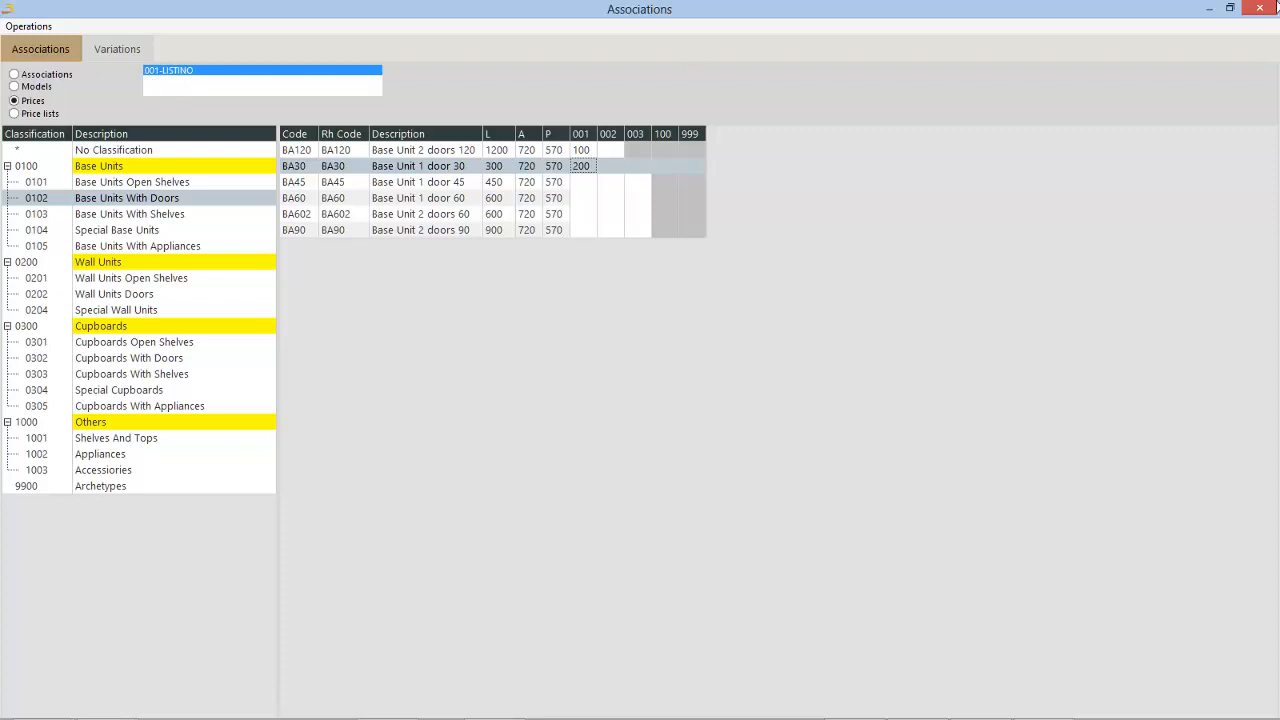
Step: Examine the Listino table in the catalogue generics and the price list view of the associations
click(1273, 6)
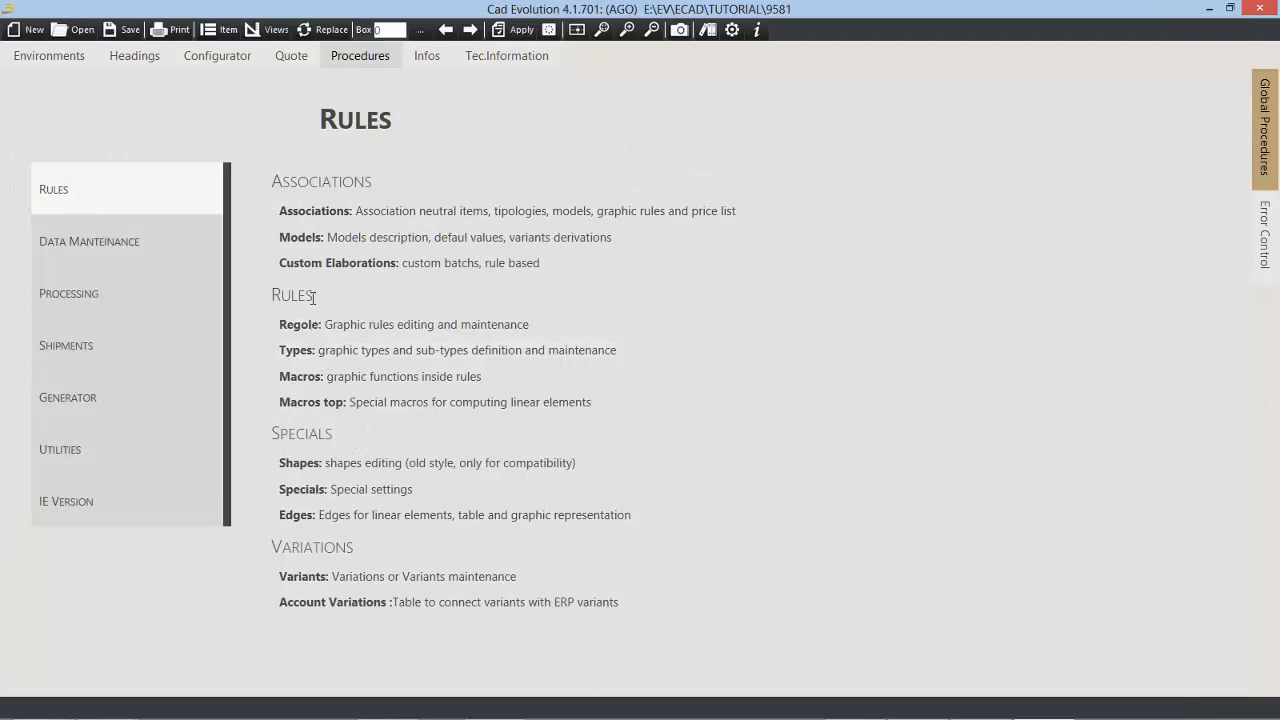
click(110, 241)
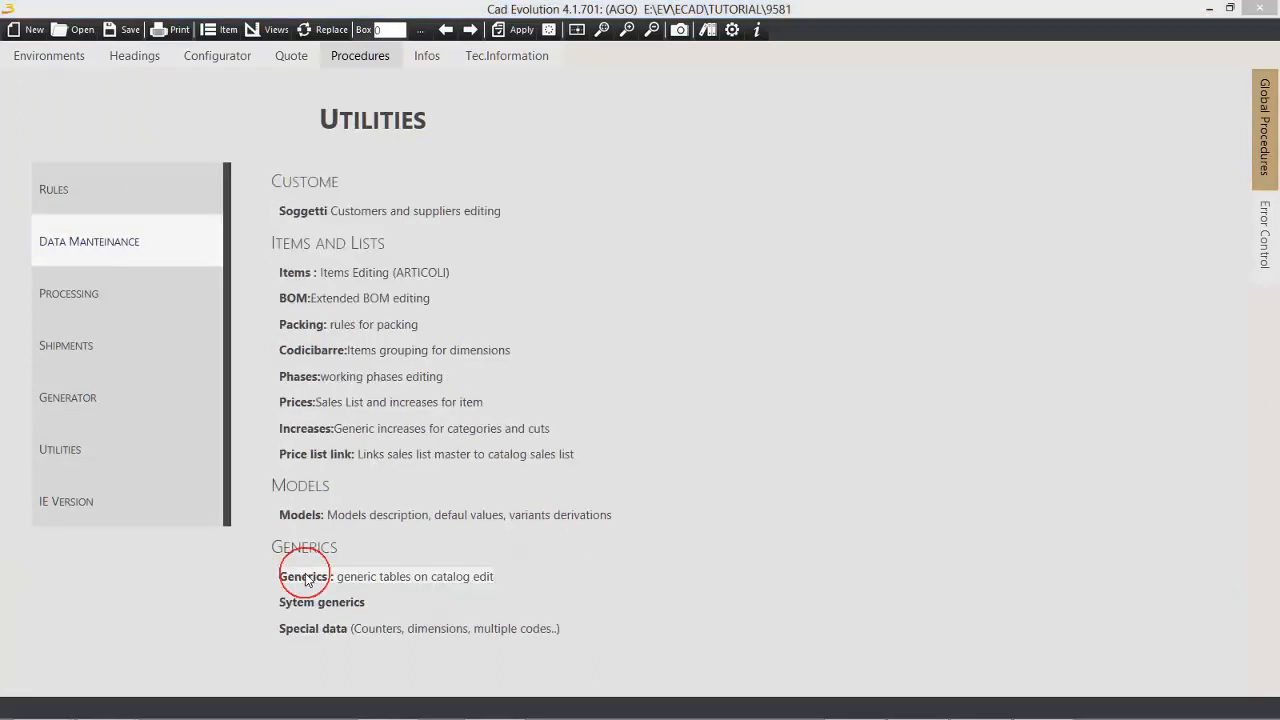
click(302, 572)
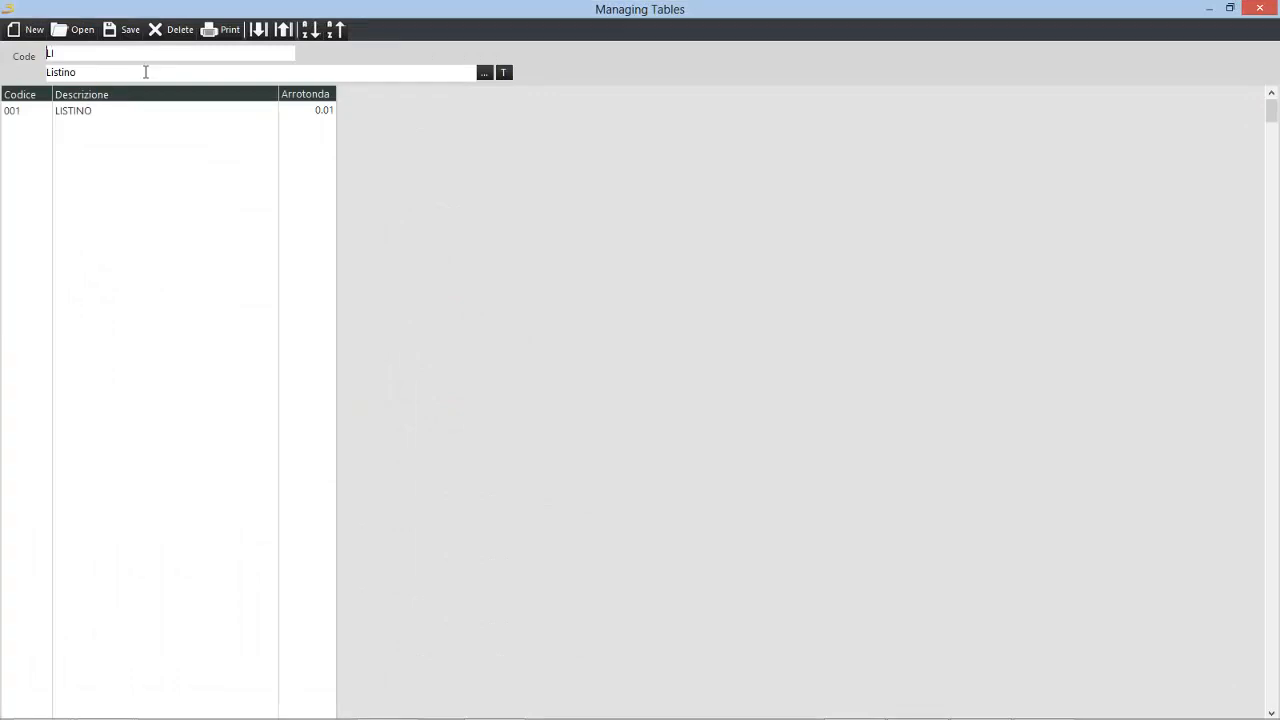
click(13, 120)
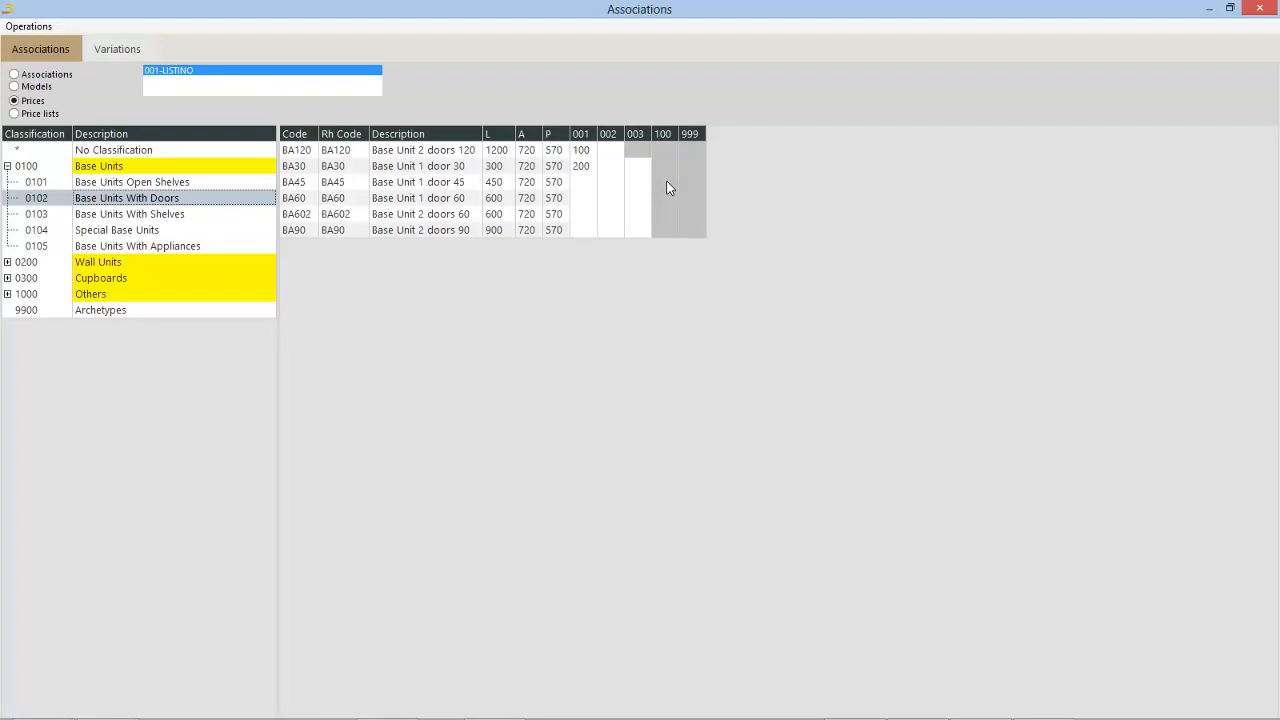
click(34, 115)
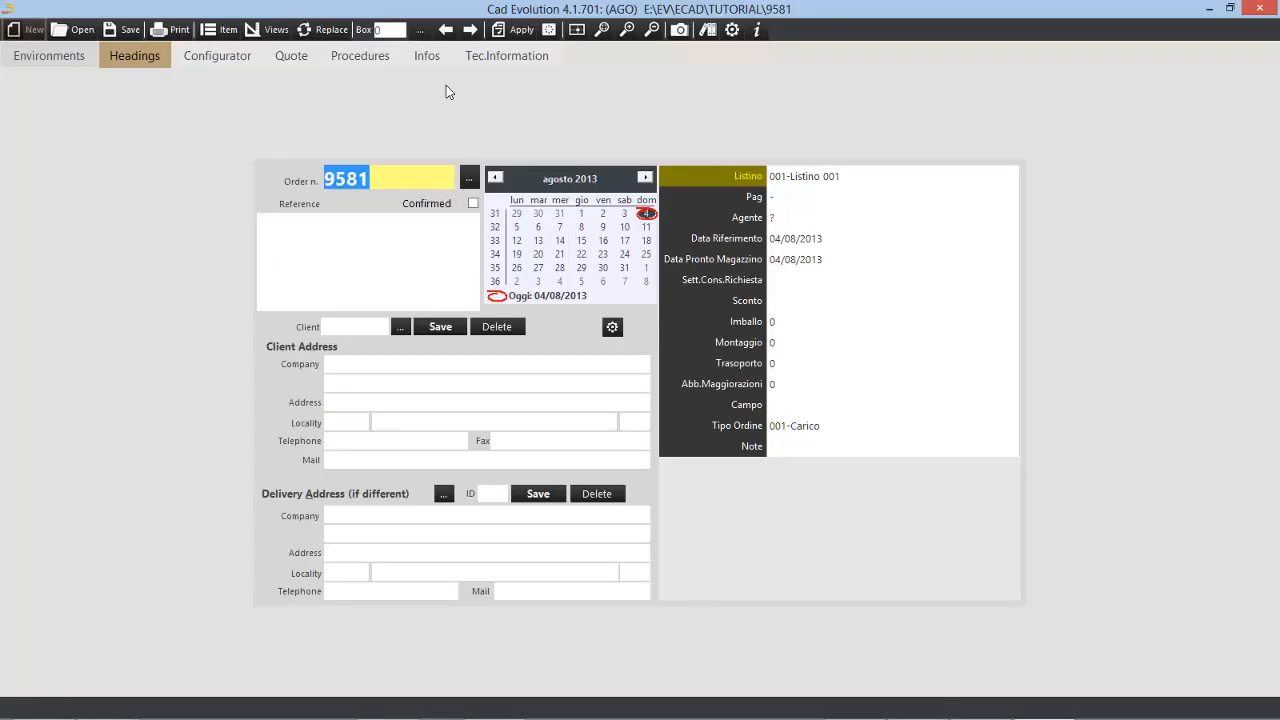
Step: Load model 001-Modern of the Tutorial catalogue in the configurator and show its Base Units With Doors
click(233, 60)
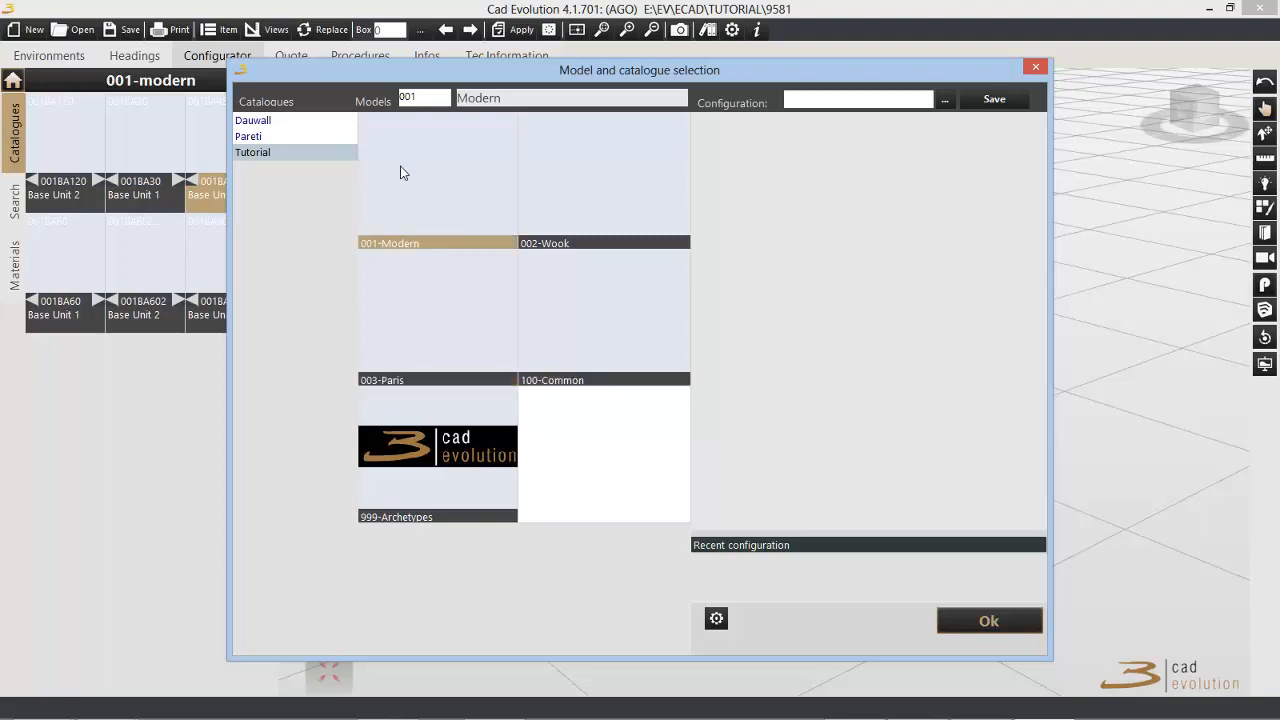
click(972, 621)
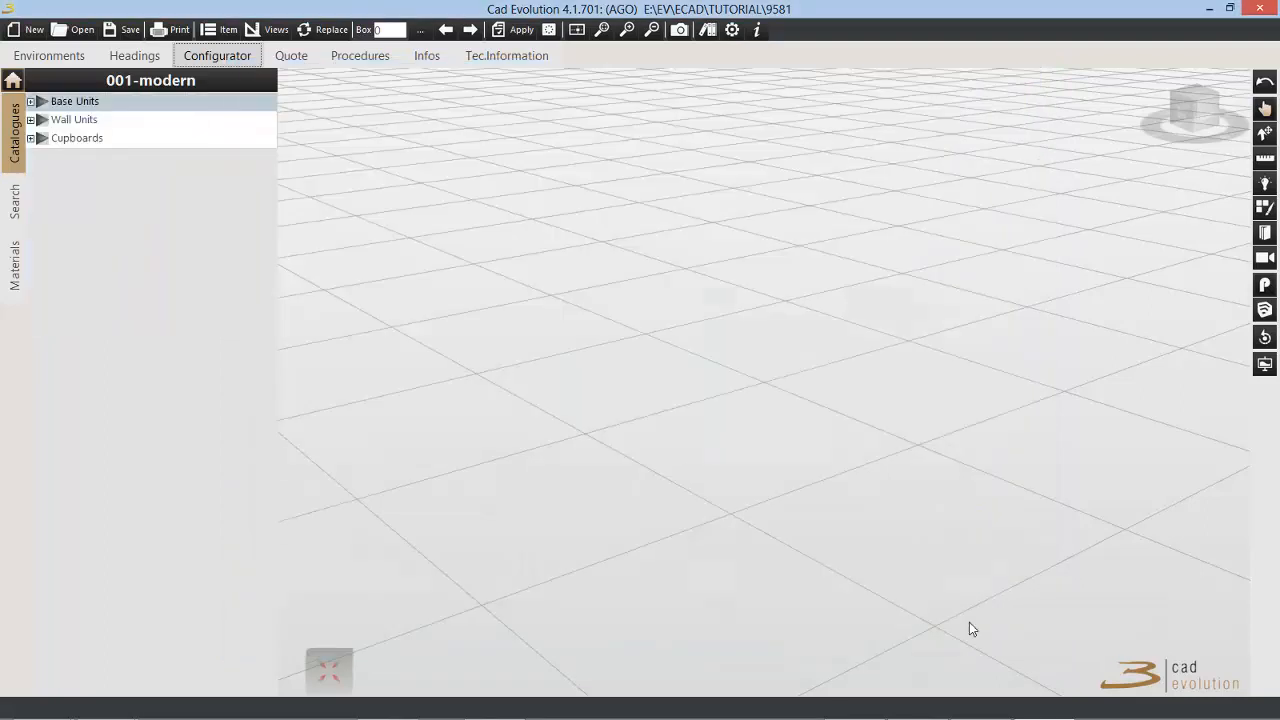
click(31, 101)
click(40, 120)
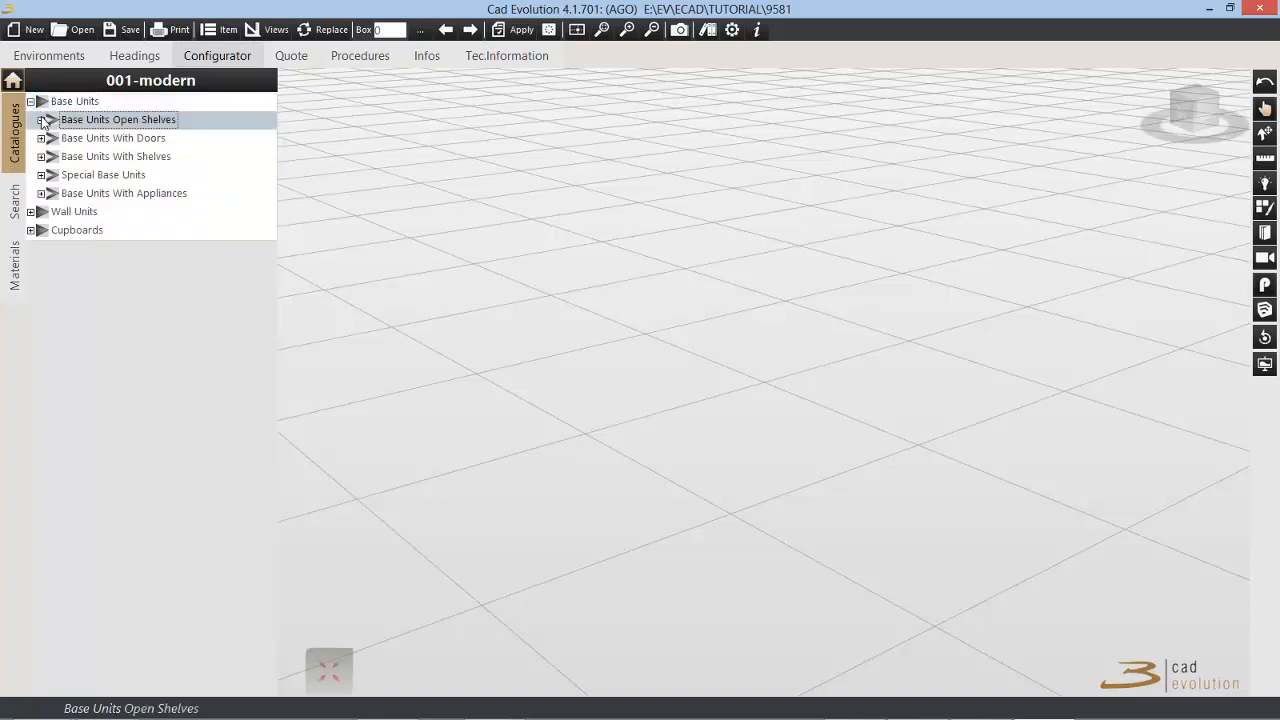
click(44, 138)
click(45, 140)
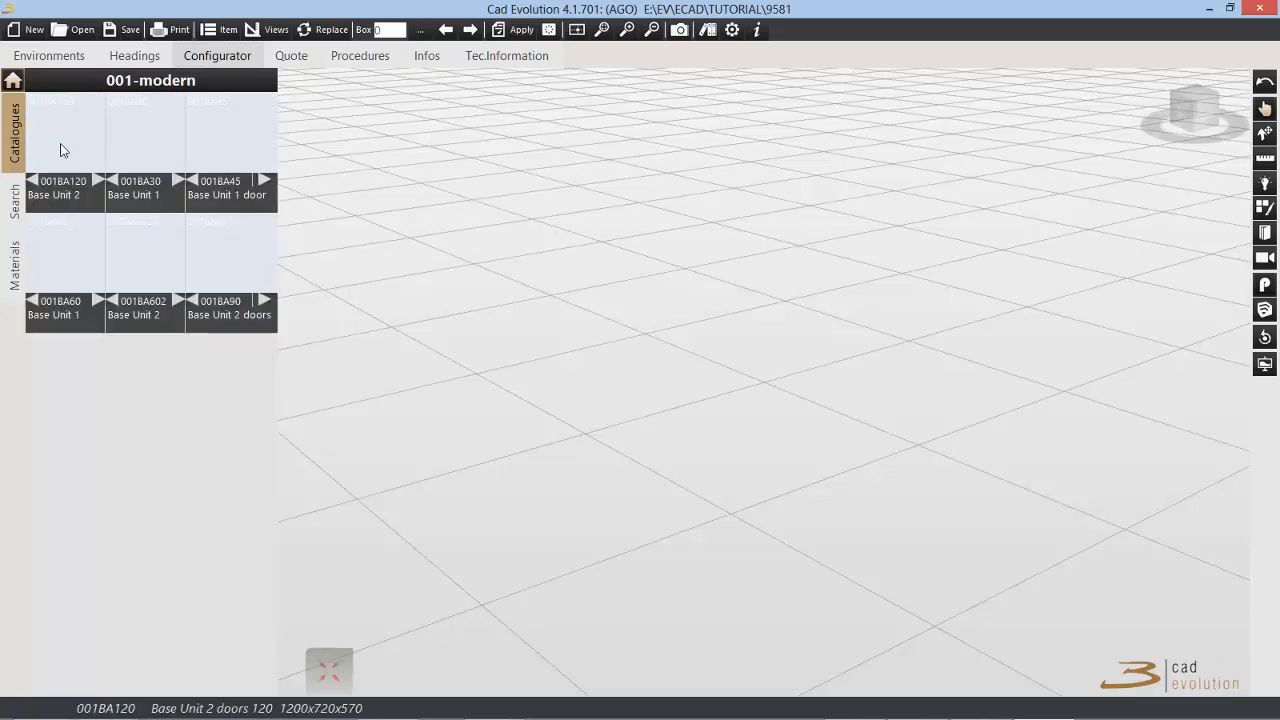
Step: Insert base units 001BA120, 001BA30 and 001BA45 into the project and check their prices in the quote
click(73, 150)
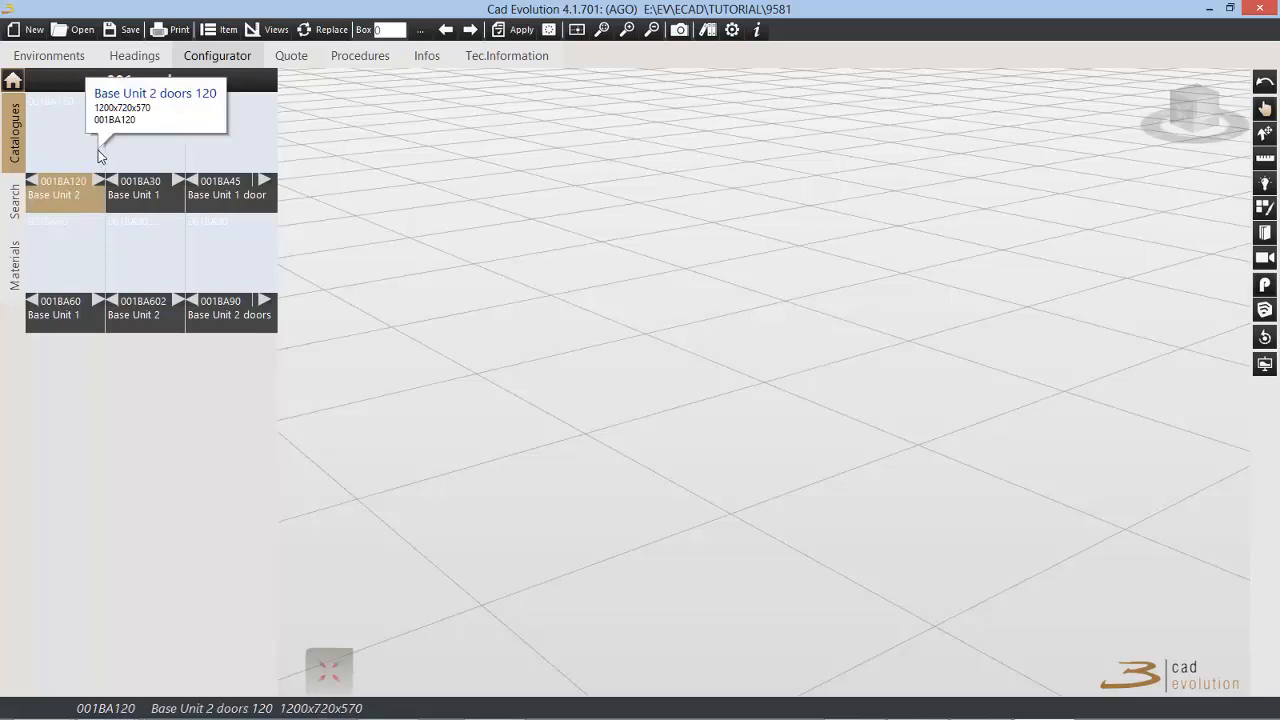
click(72, 143)
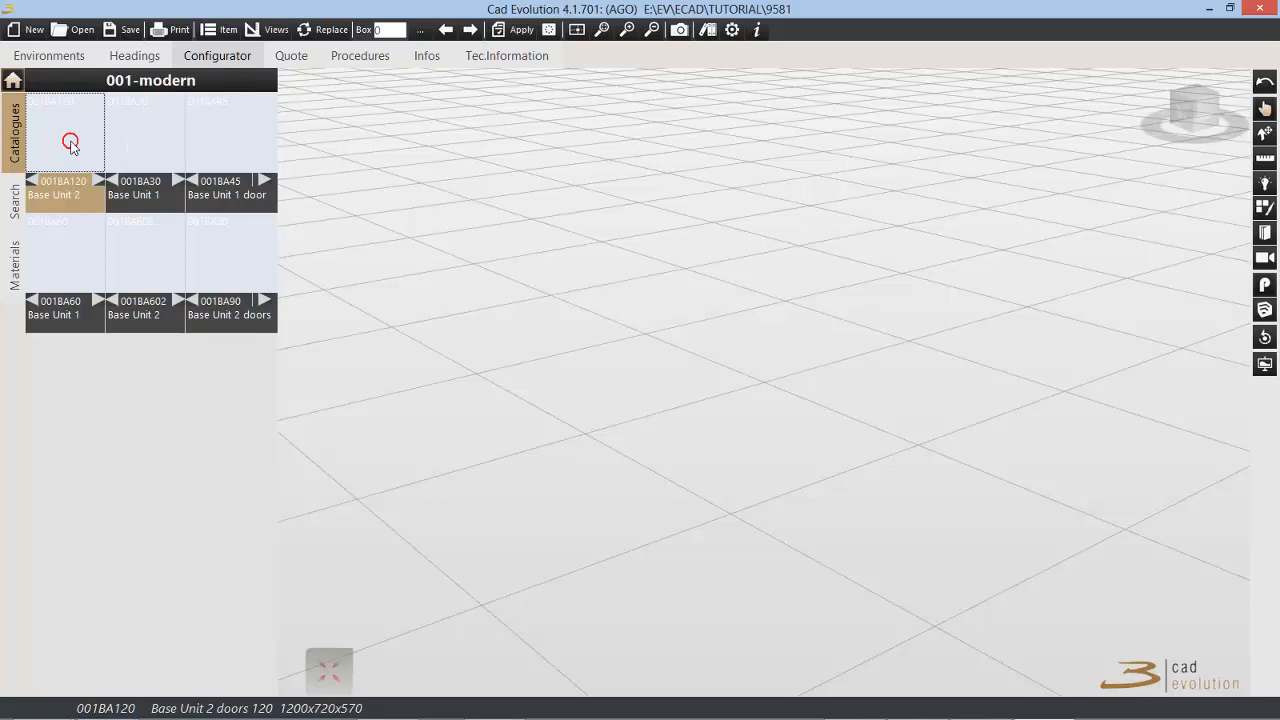
click(155, 152)
click(235, 150)
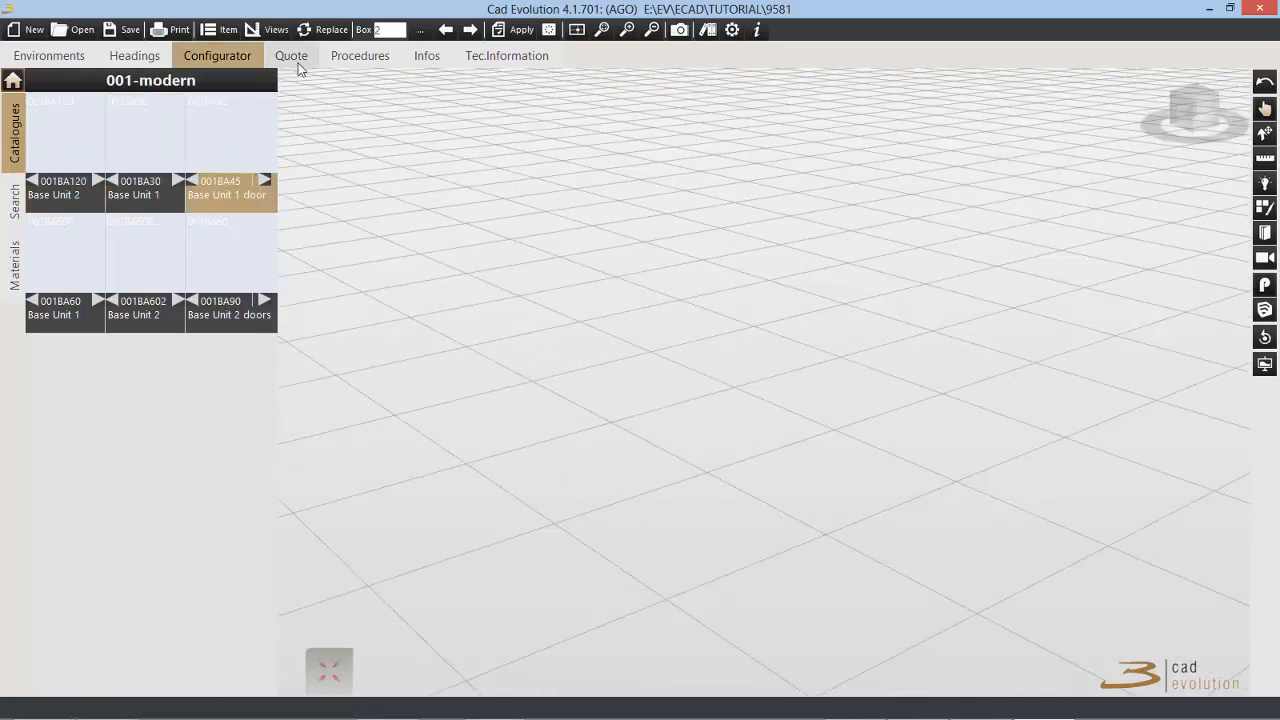
click(297, 62)
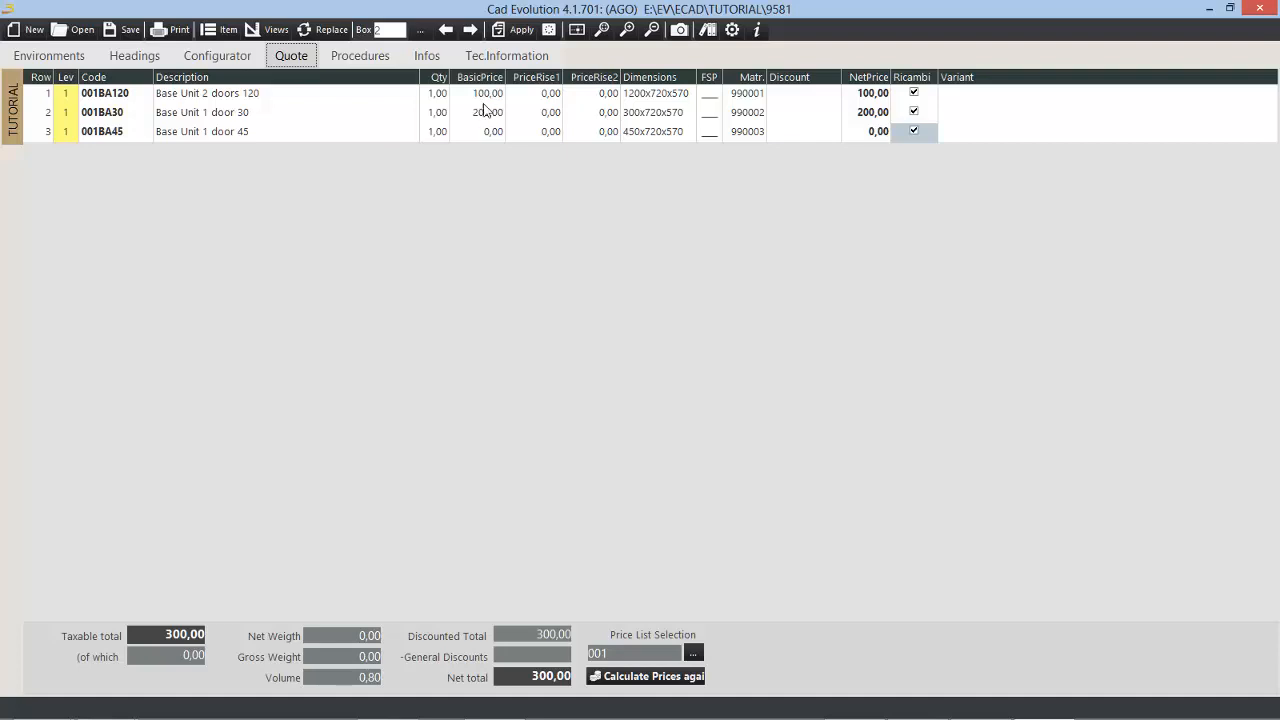
click(220, 56)
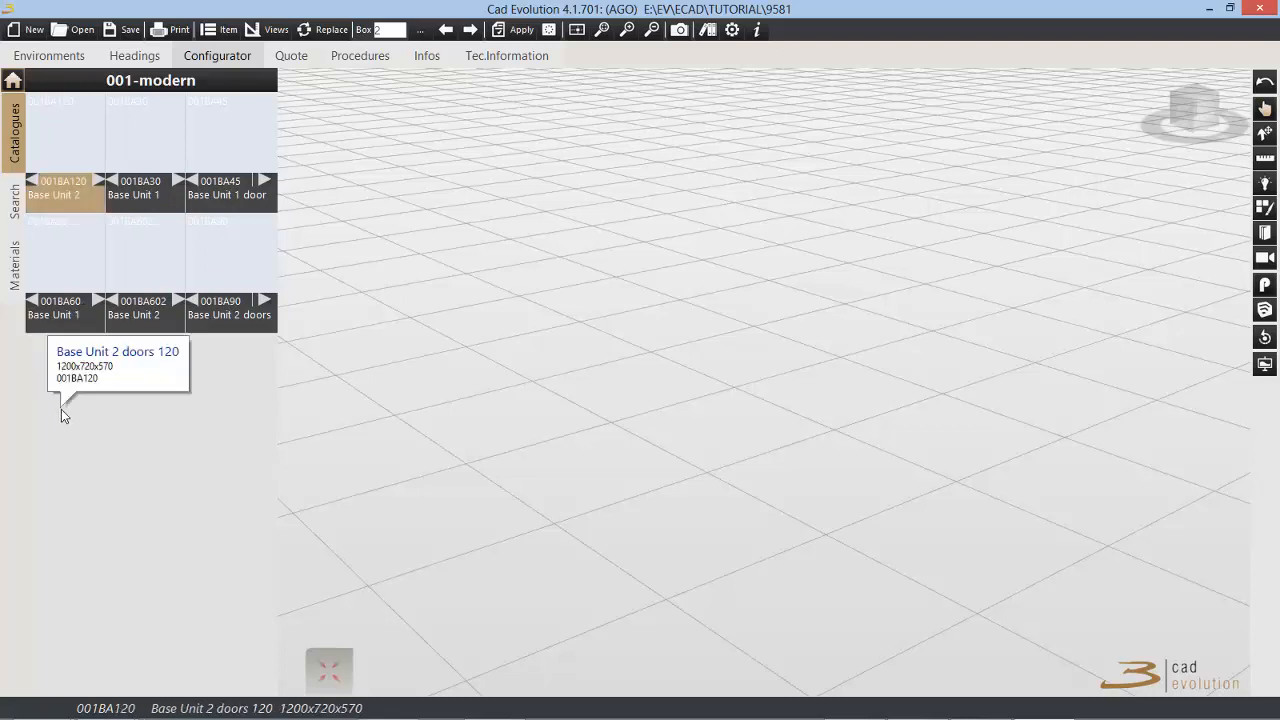
Step: In the associations of Base Units With Doors, set Order to 1 for BA30, 2 for BA45, 3 for BA60, 4 for BA602, 5 for BA90 and 6 for BA120
click(120, 80)
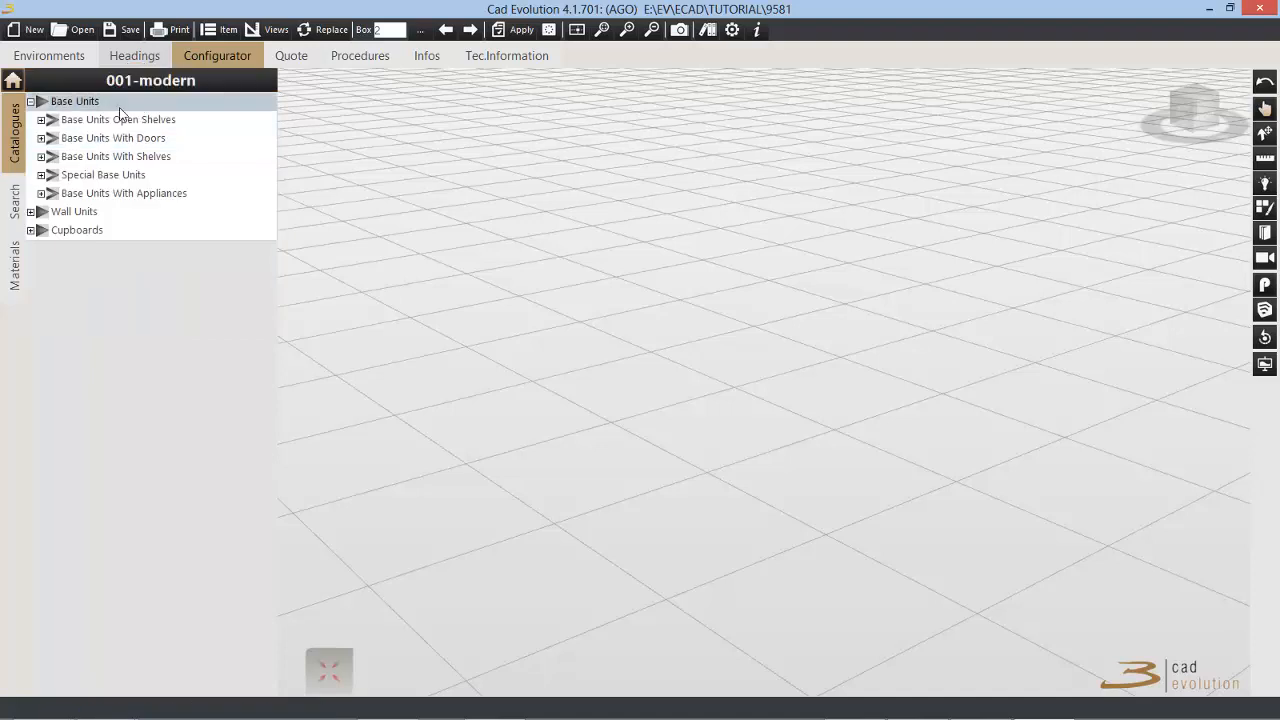
click(90, 179)
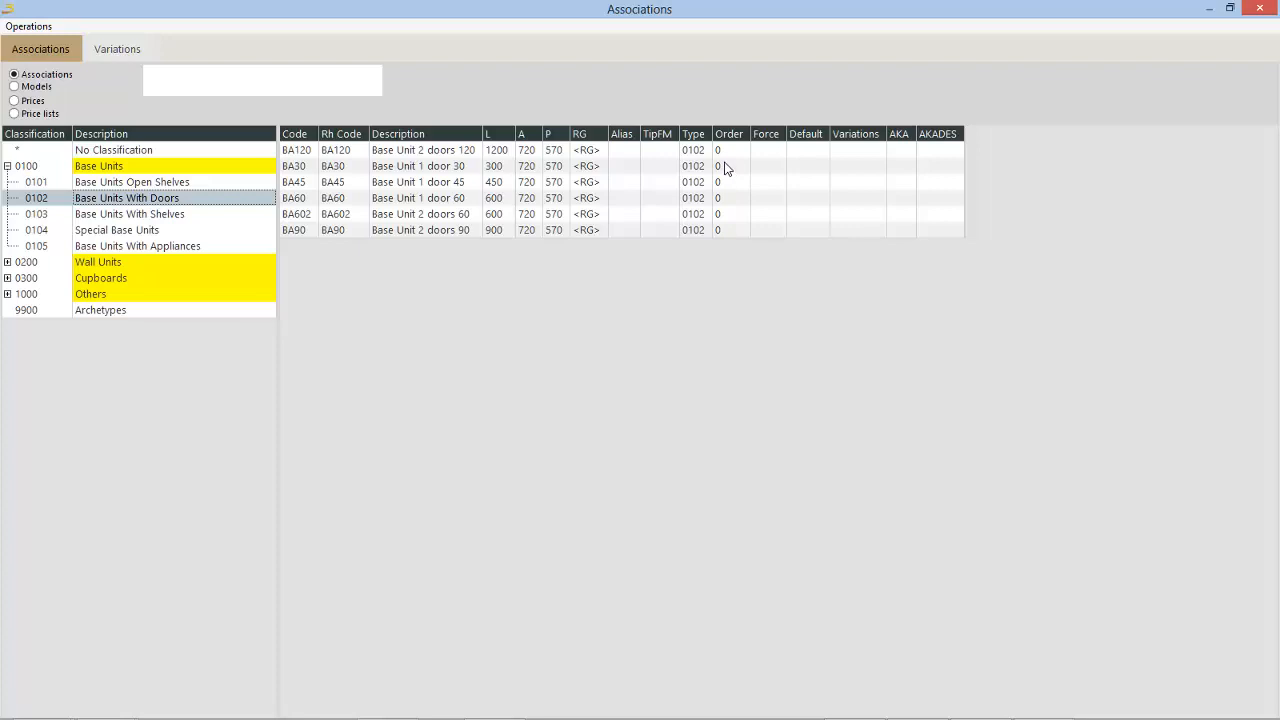
click(724, 166)
text(1)
key(Return)
text(2)
key(Return)
text(3)
key(Return)
text(4)
key(Return)
text(5)
key(Up)
key(Up)
key(Up)
key(Up)
key(Up)
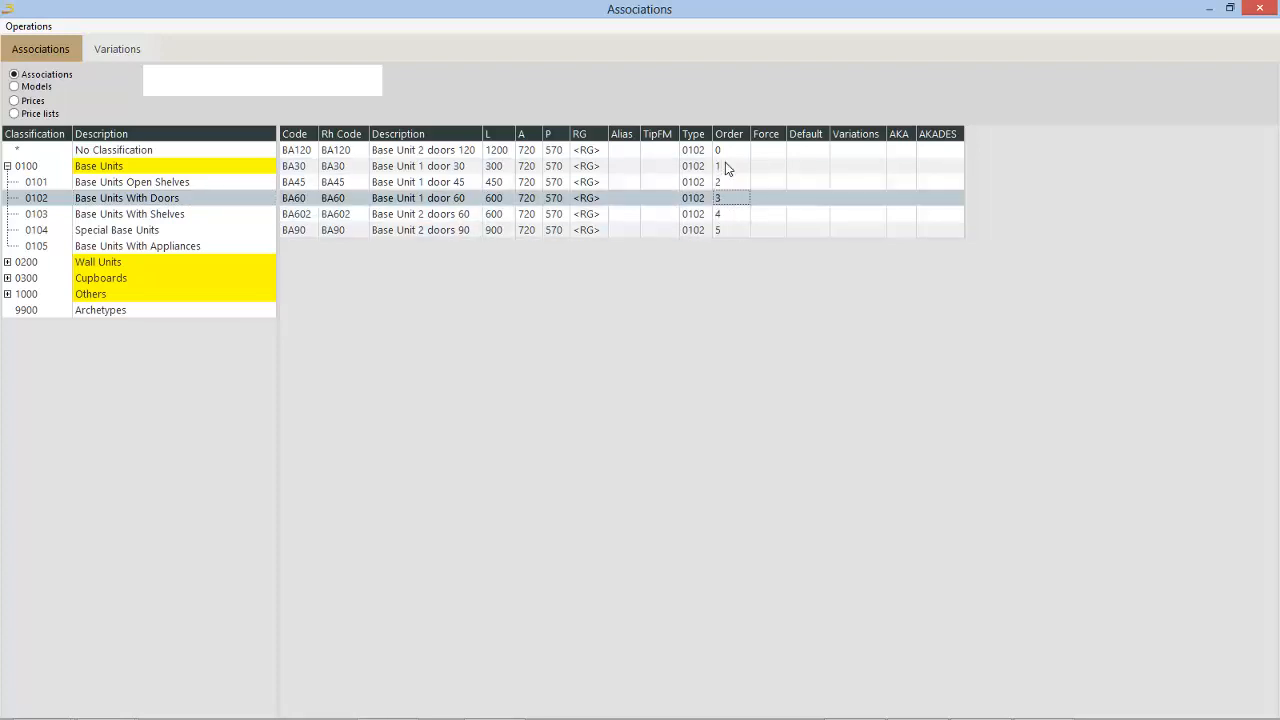
text(6)
key(Return)
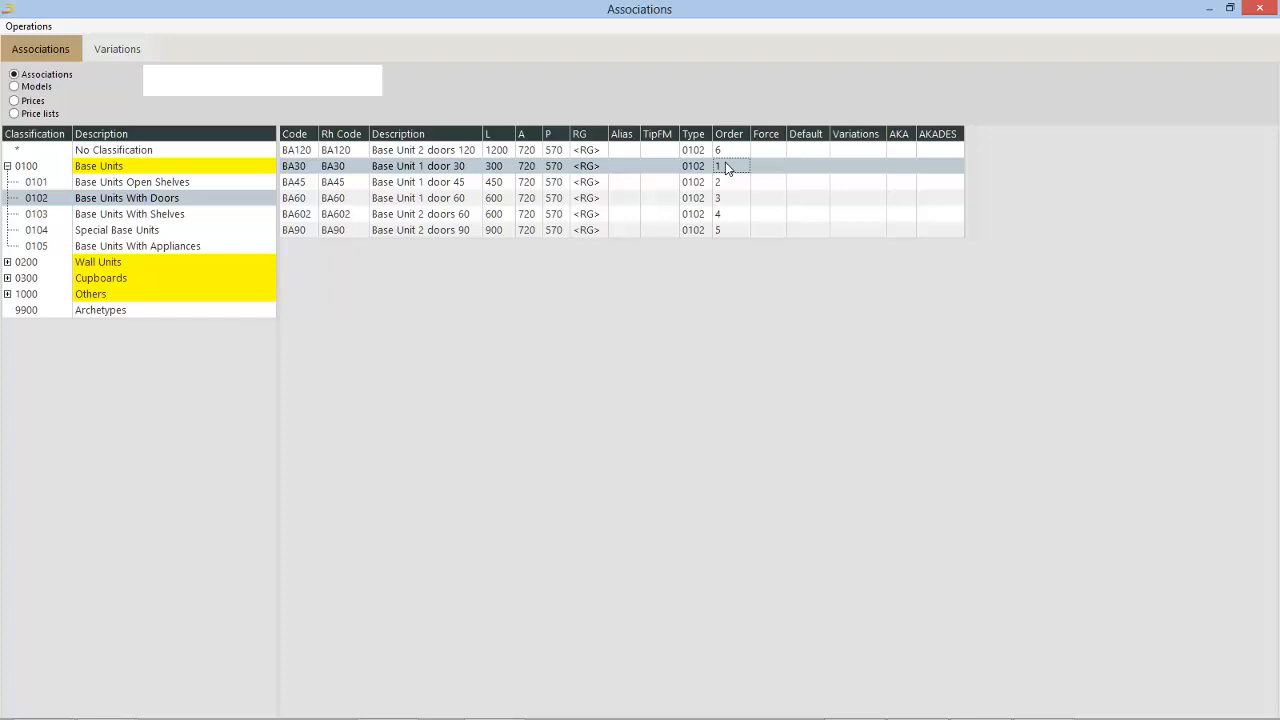
Step: Connect Base Unit Jolly (BJ15) from Base Units With Appliances to classification 0102
click(197, 247)
click(433, 153)
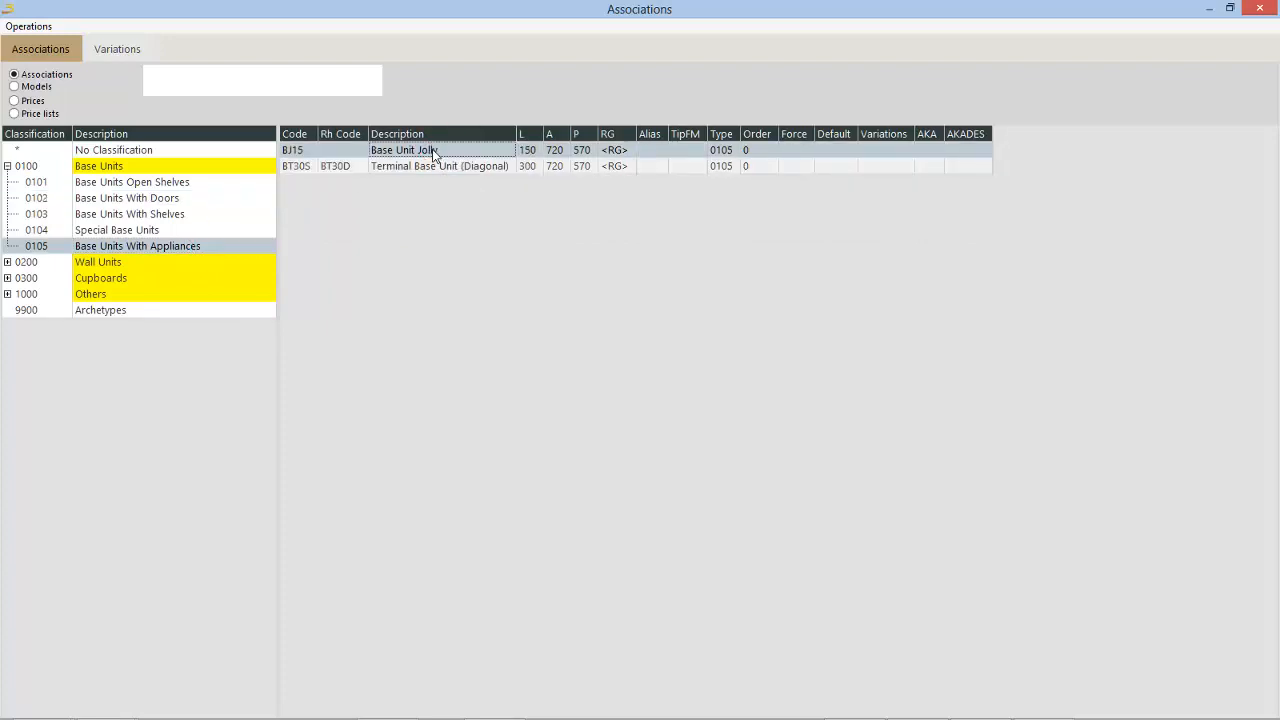
right_click(433, 156)
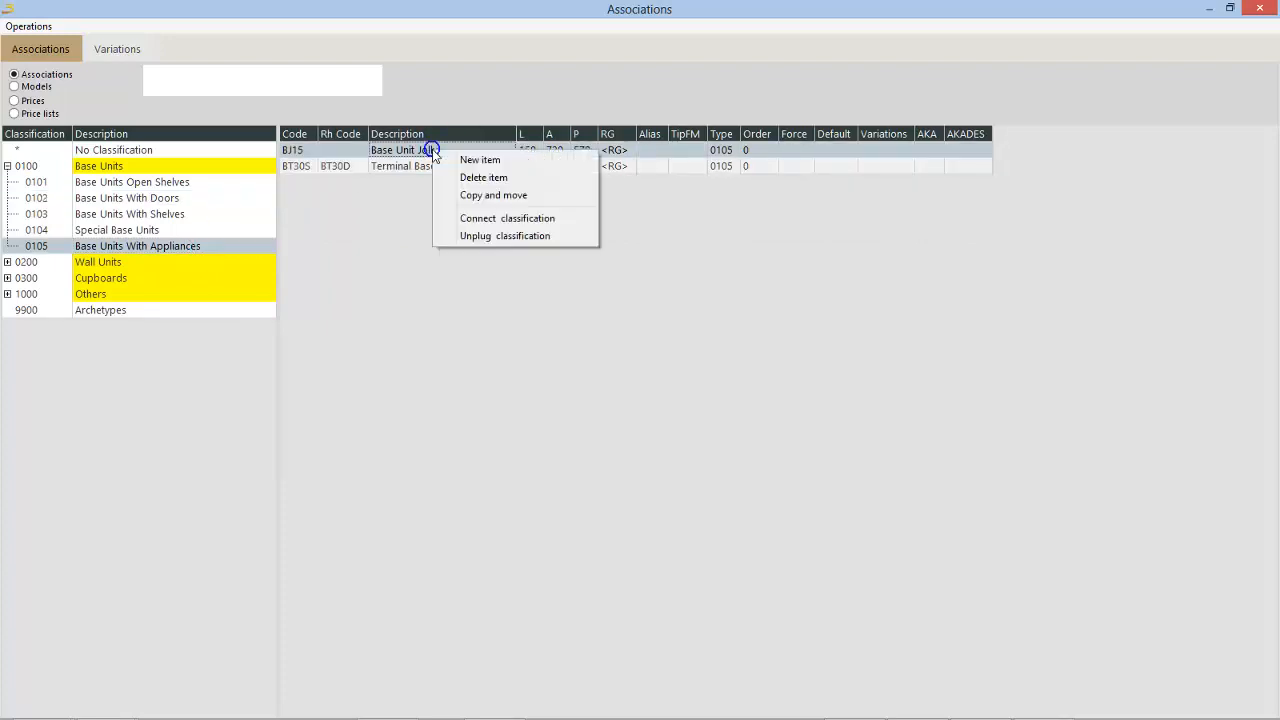
click(478, 219)
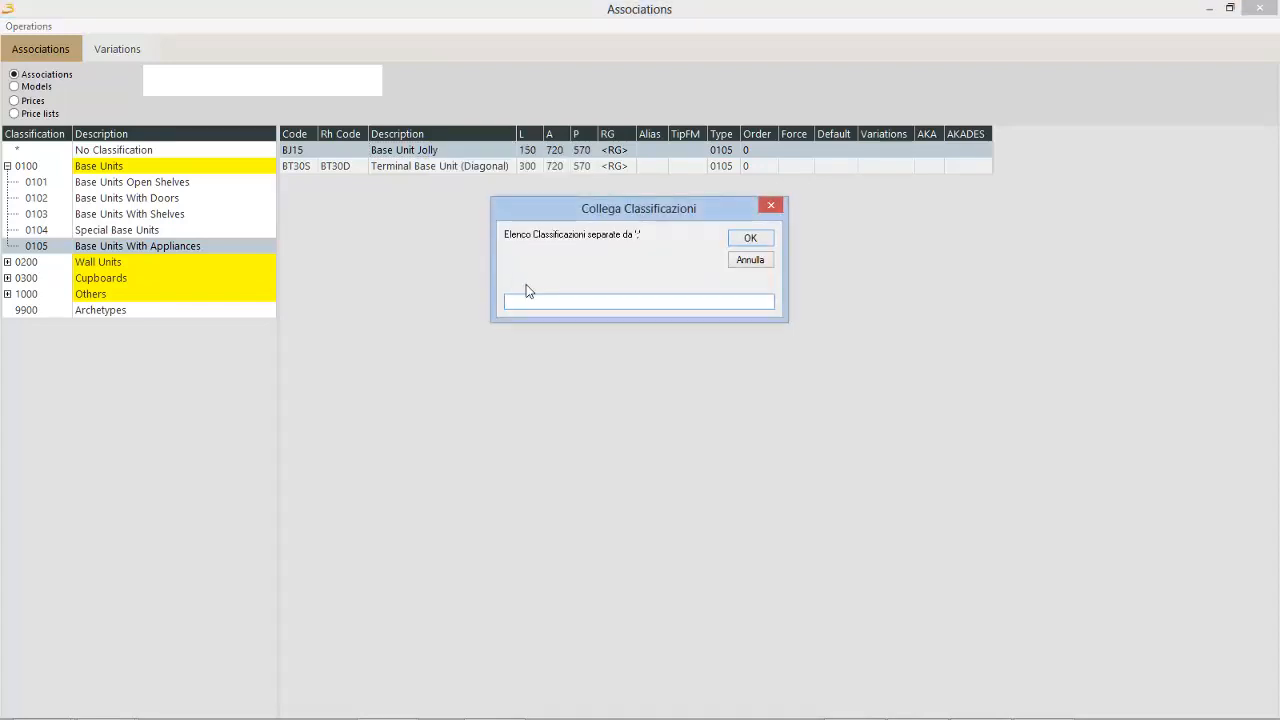
text(0q)
drag(519, 305, 511, 309)
text(102)
key(Return)
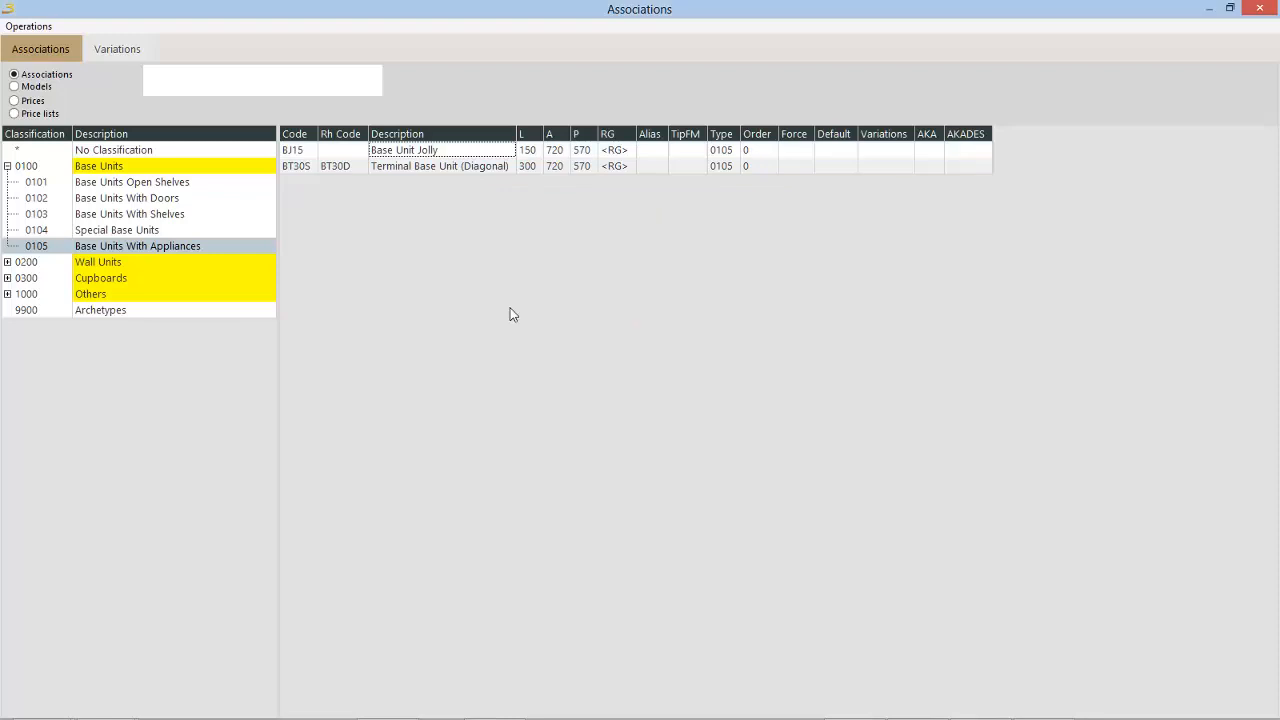
Step: Check the Base Unit Jolly under Base Units With Doors in the associations and in the configurator catalogue
click(128, 184)
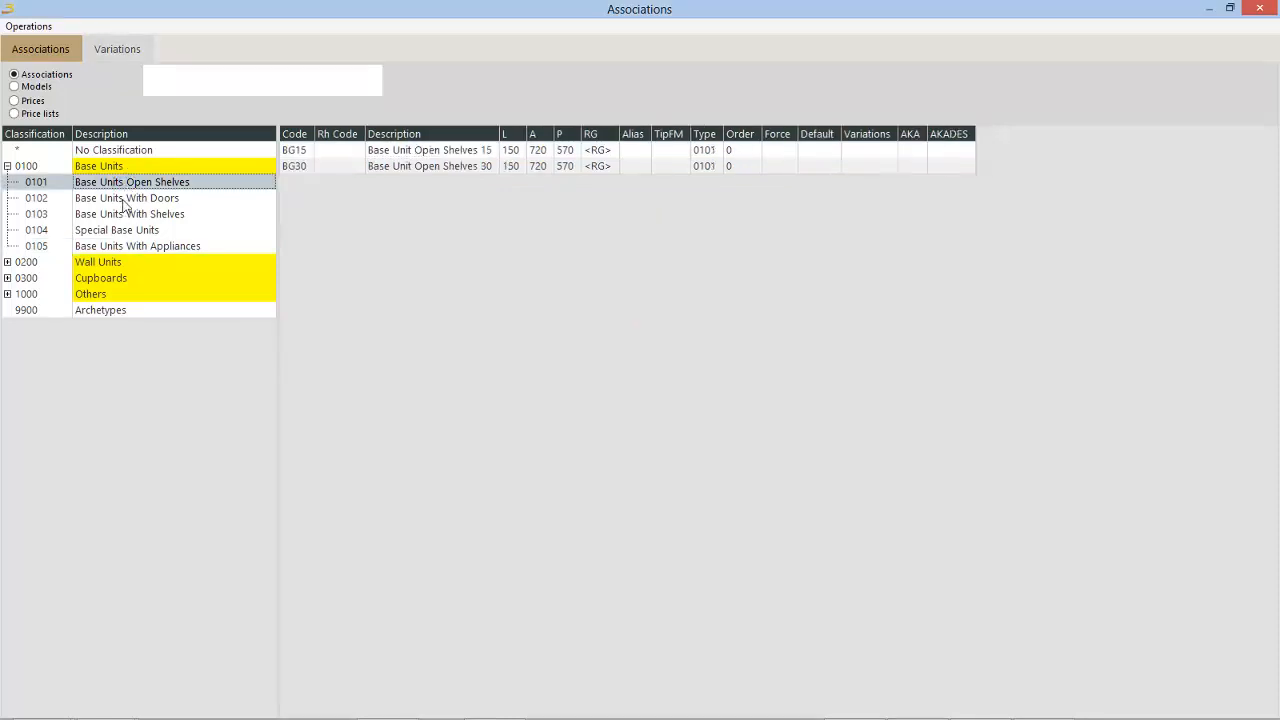
click(122, 199)
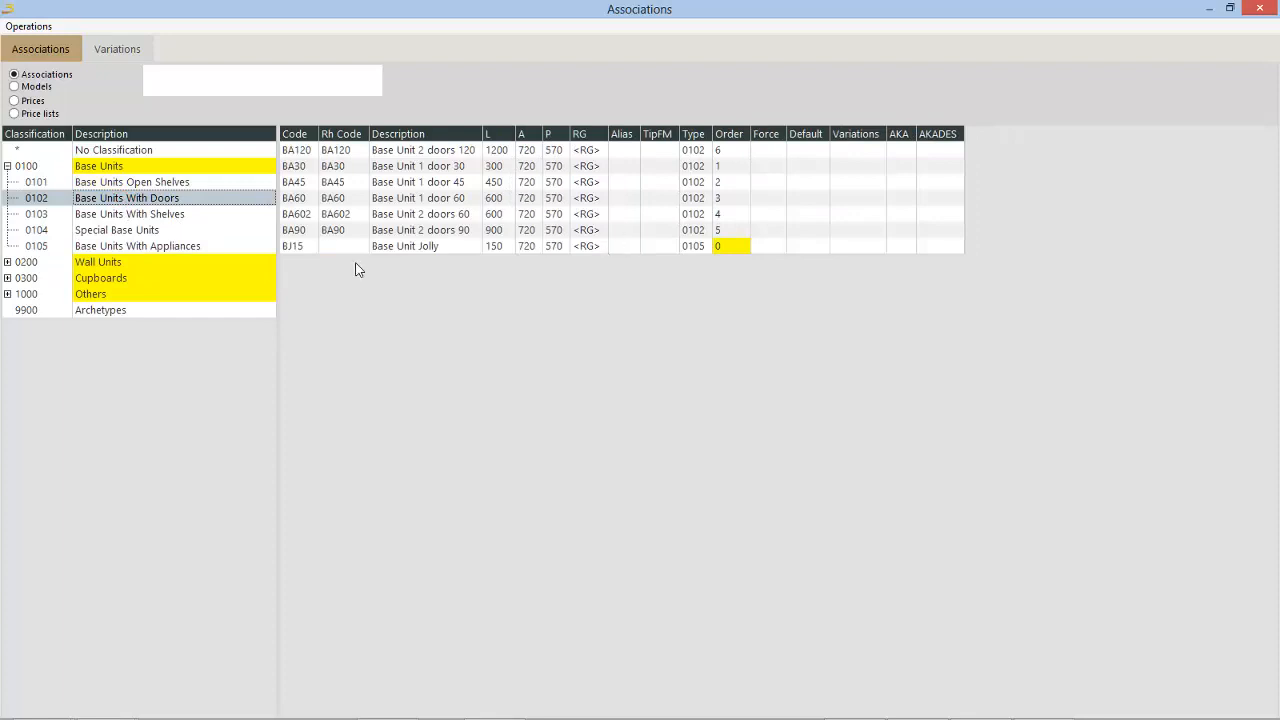
click(719, 246)
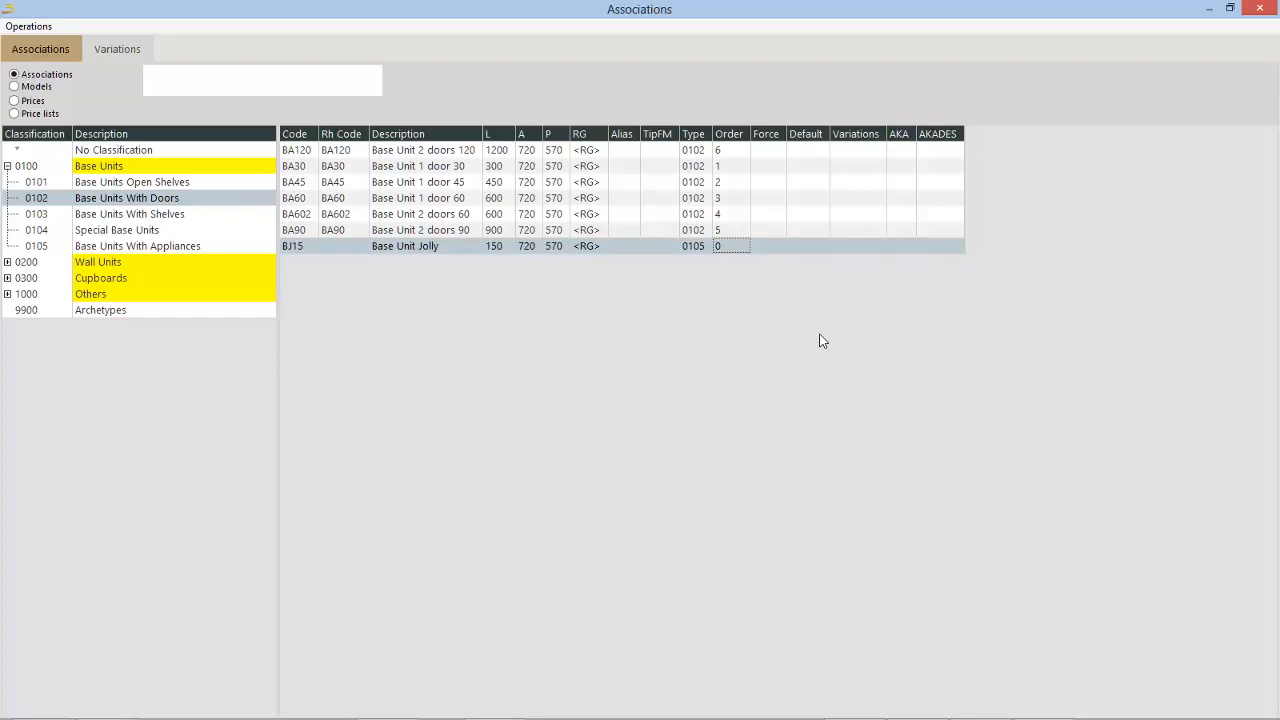
click(1259, 8)
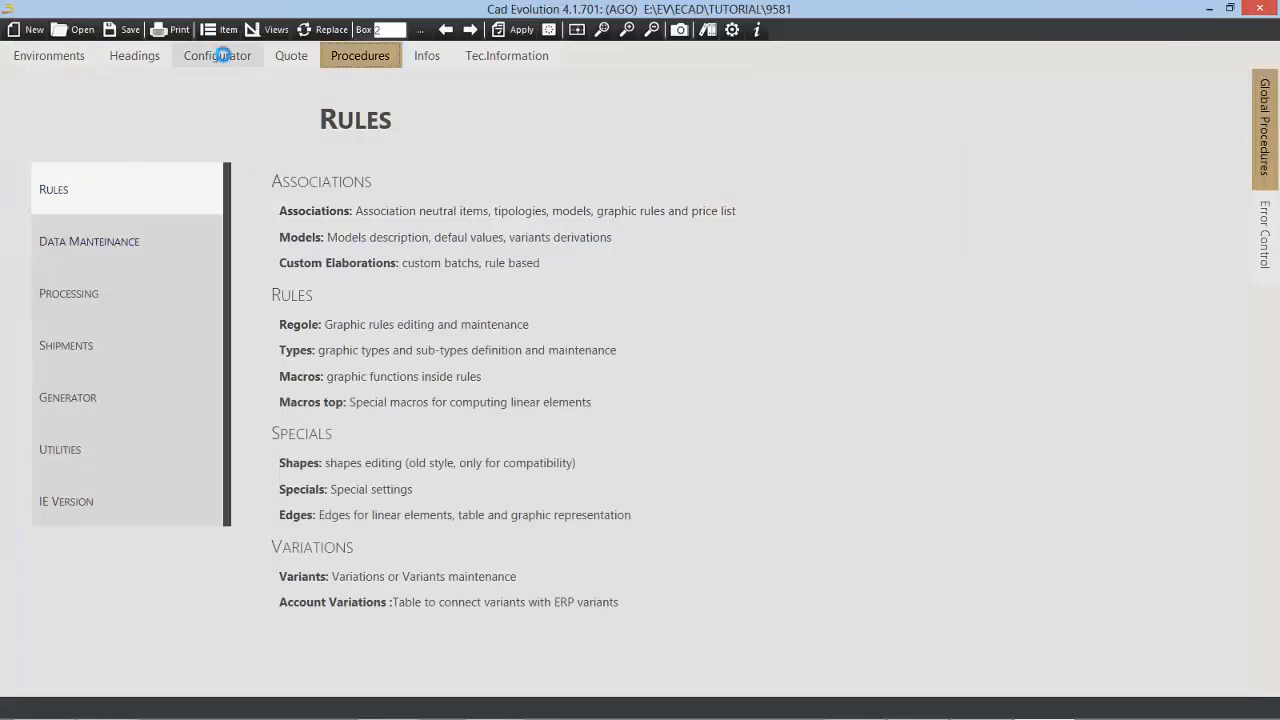
click(220, 56)
click(120, 84)
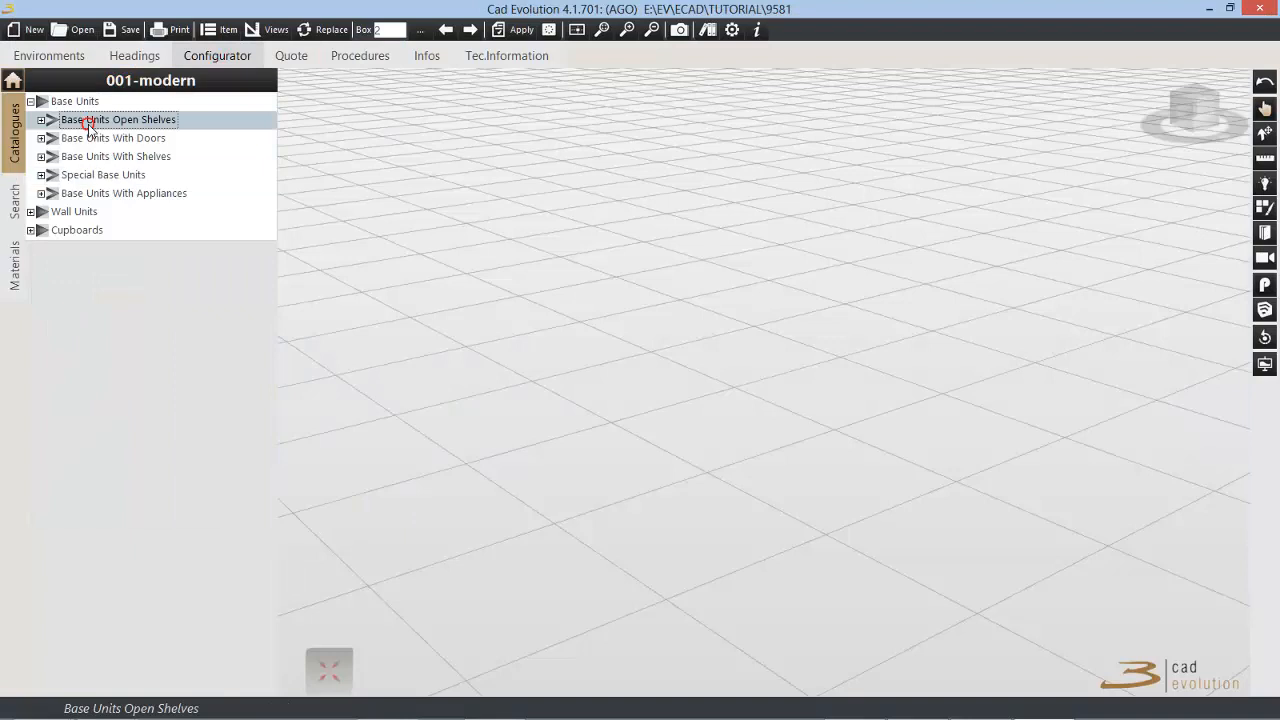
click(90, 118)
click(113, 84)
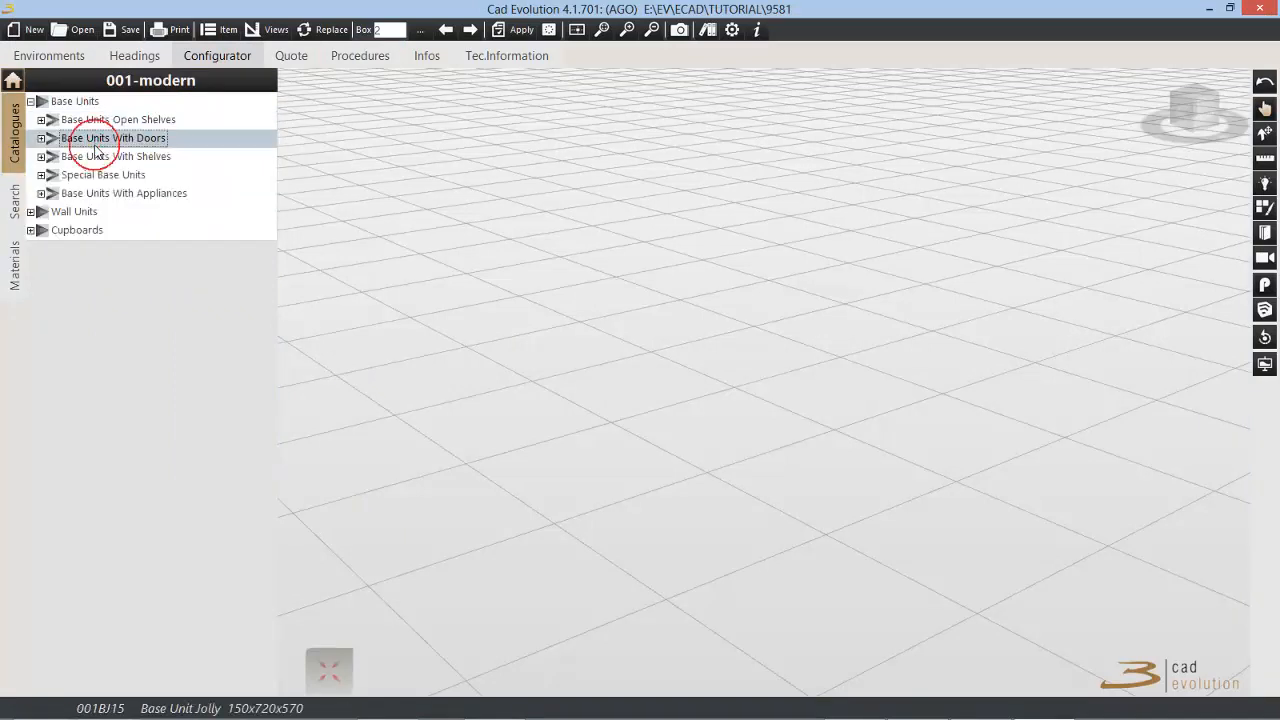
click(94, 134)
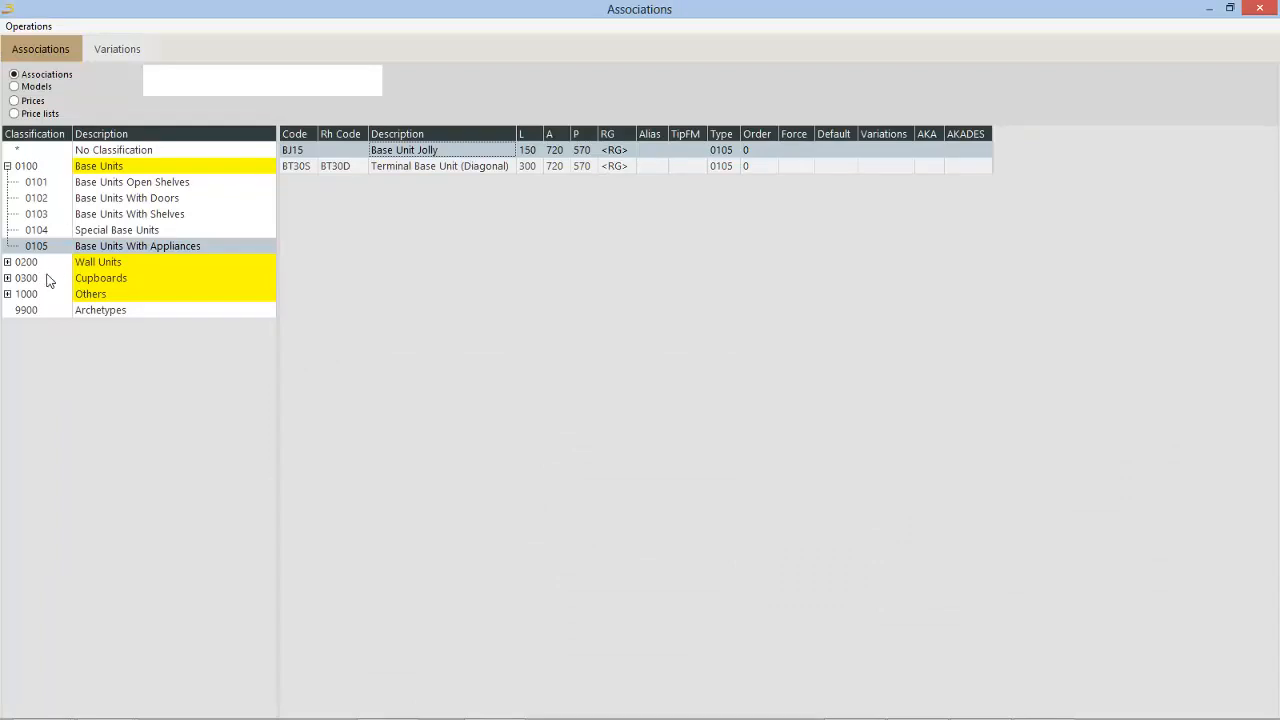
Step: Connect Base Unit Jolly (BJ15) to the other 01 base unit classifications, including 0101 and 0103
right_click(472, 156)
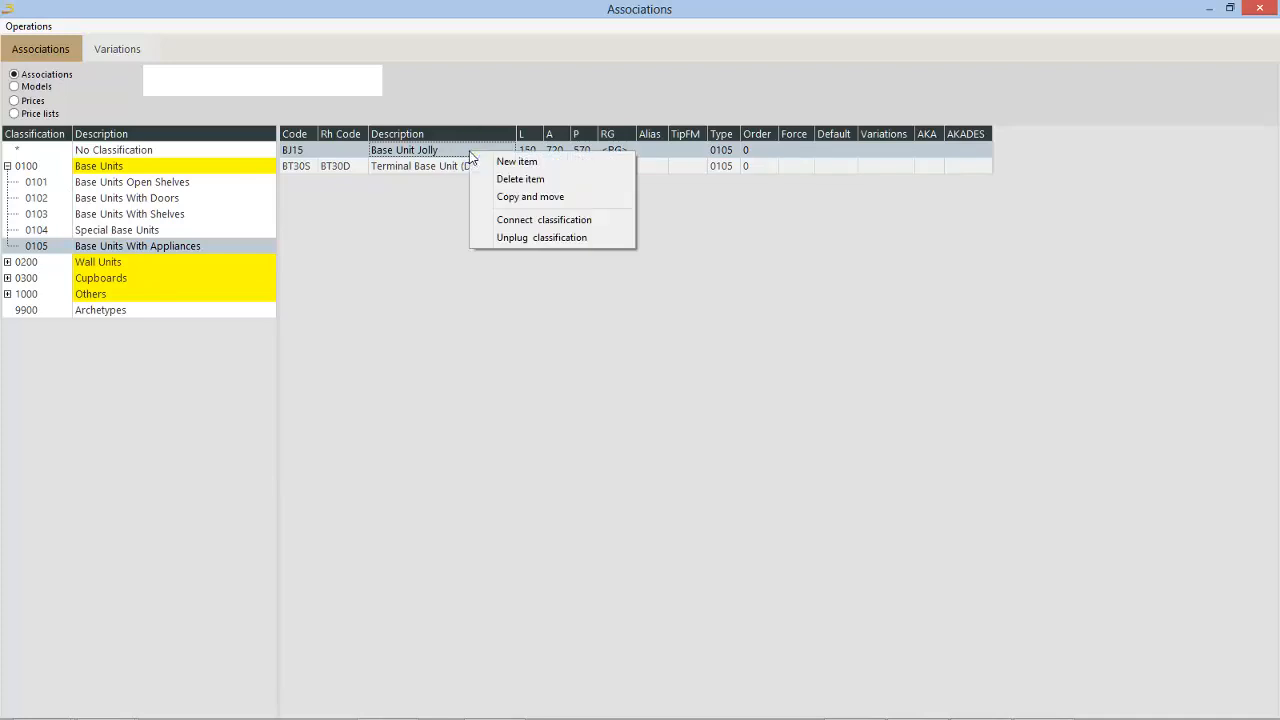
click(550, 220)
text(0103)
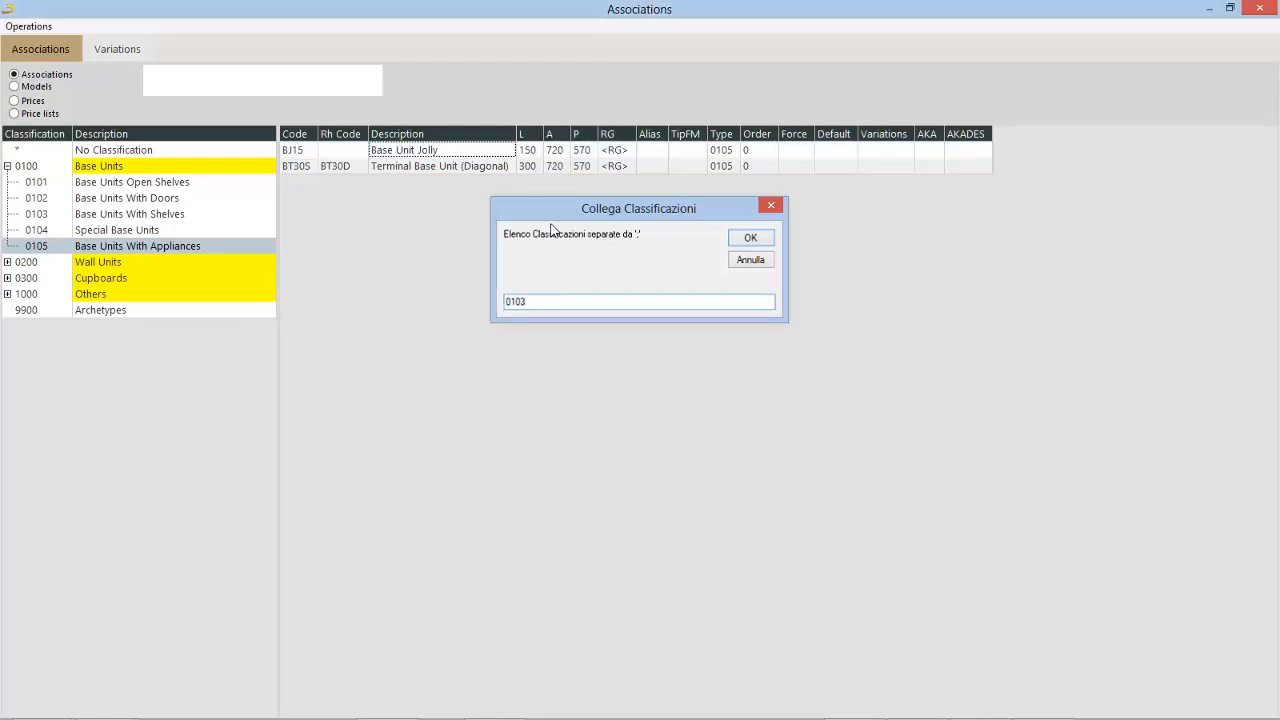
key(Return)
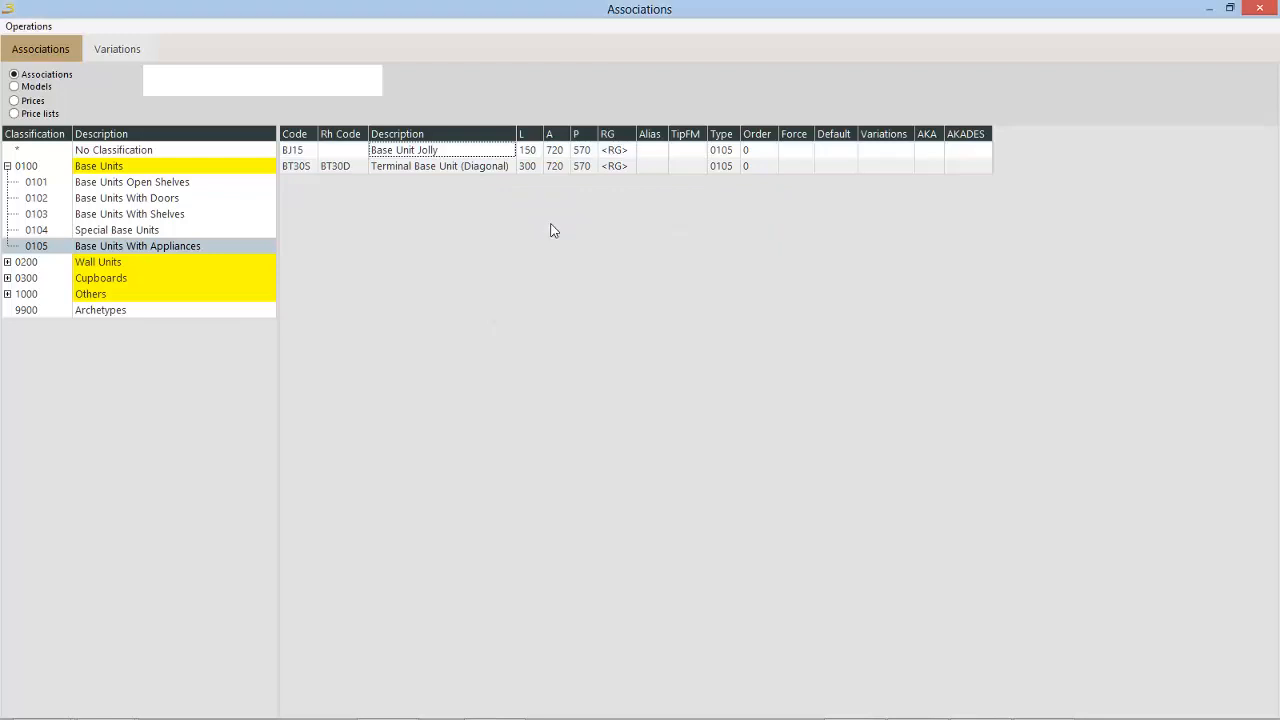
Step: Check BJ15 in the Open Shelves and With Doors classifications and set its Order to 1 in Base Units With Shelves
click(133, 184)
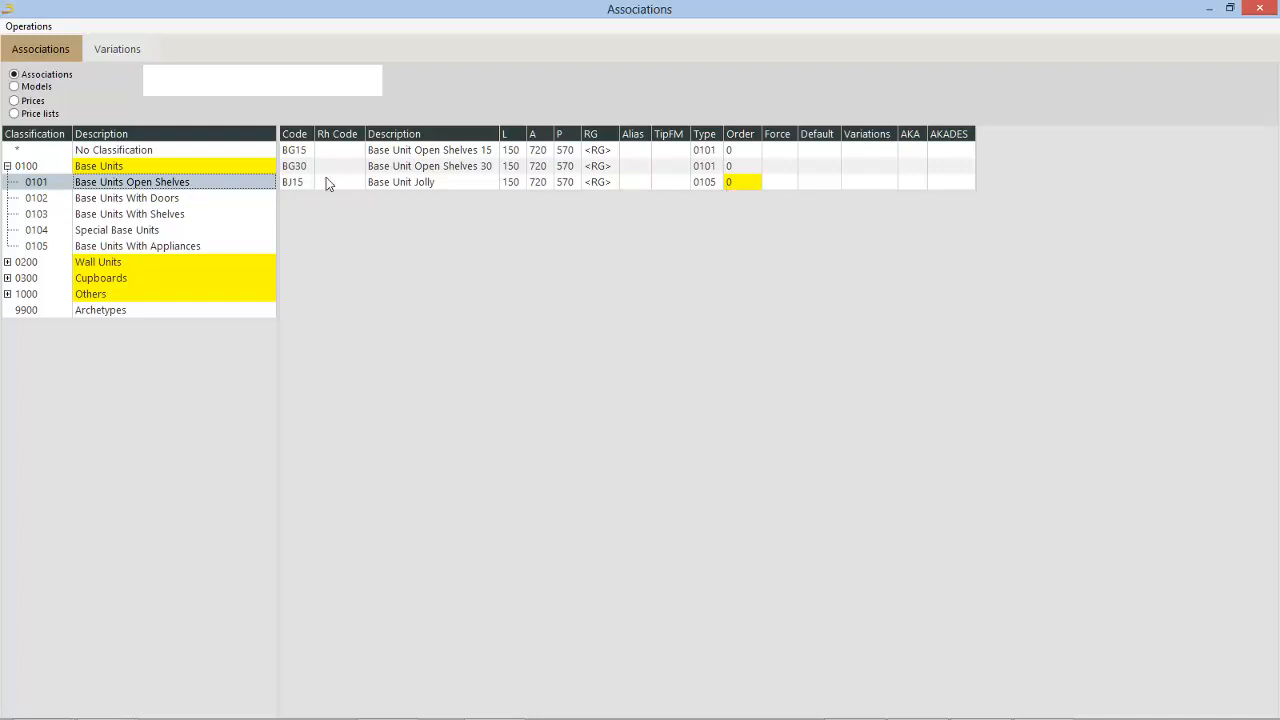
click(166, 199)
click(645, 248)
click(128, 216)
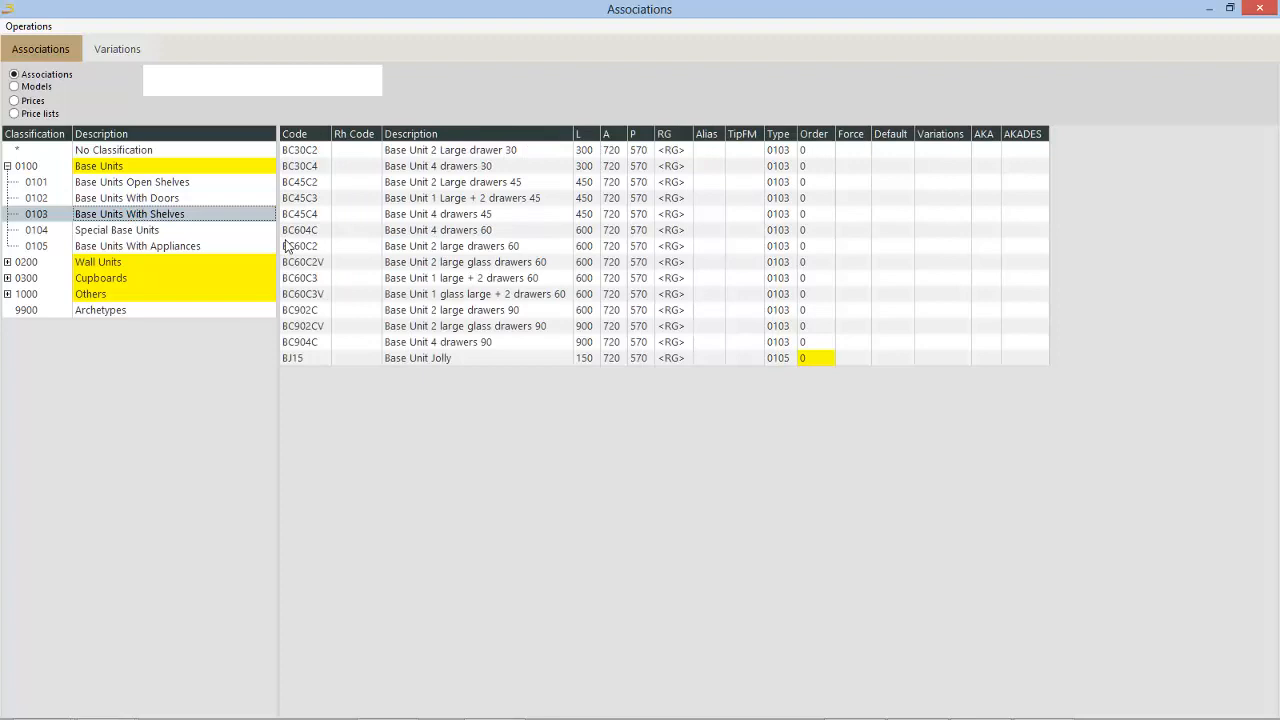
click(811, 360)
text(1)
click(751, 314)
click(740, 362)
click(800, 330)
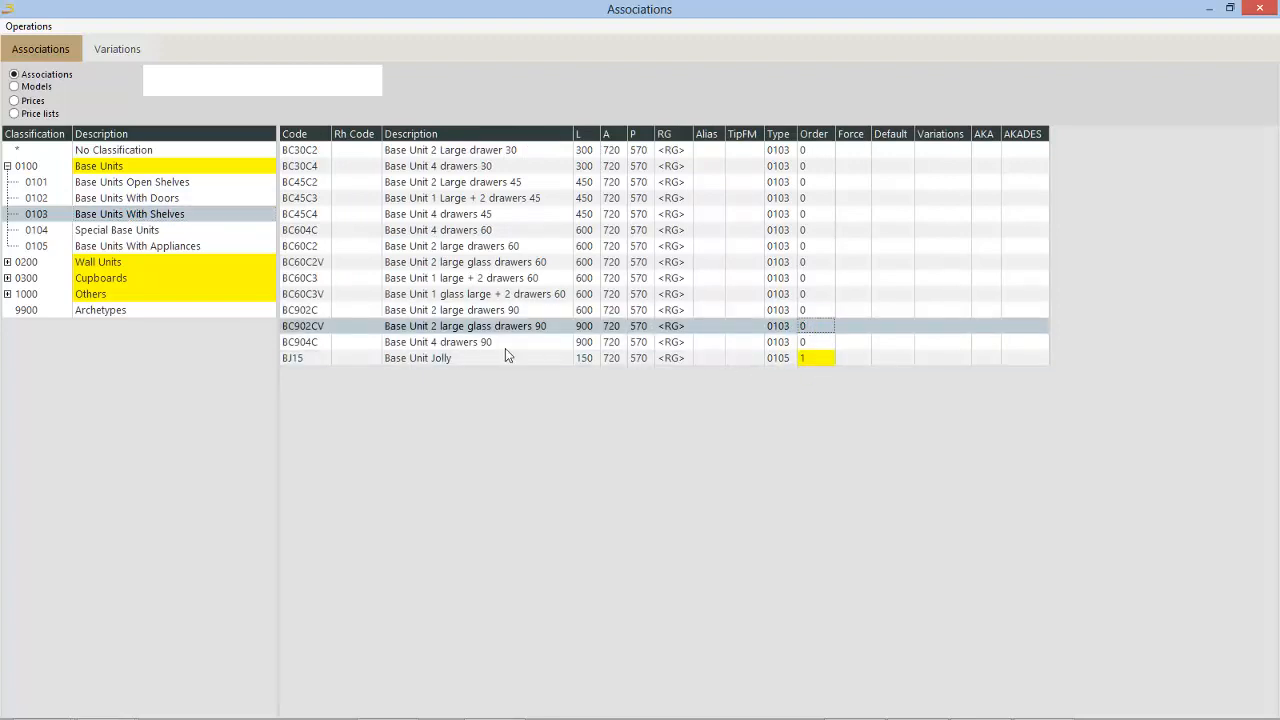
click(354, 364)
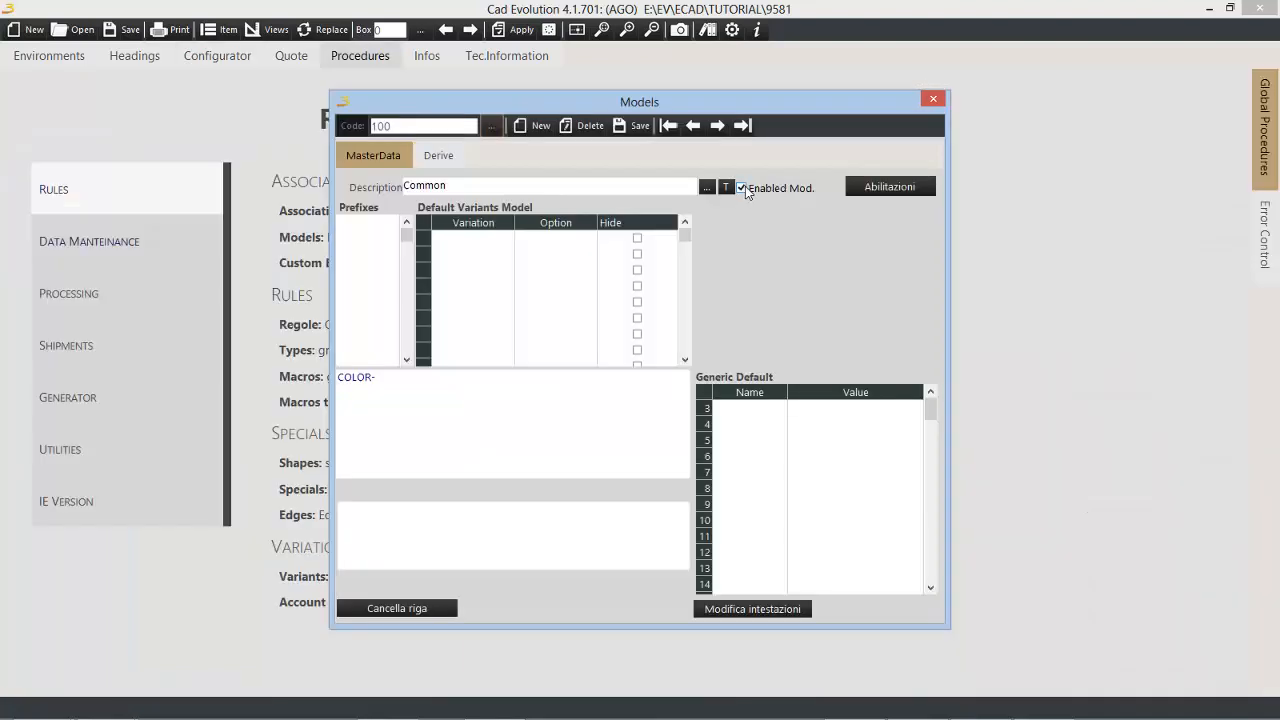
Step: Disable model 100 Common, save it, and open model 001 Modern
click(742, 187)
click(626, 128)
click(494, 127)
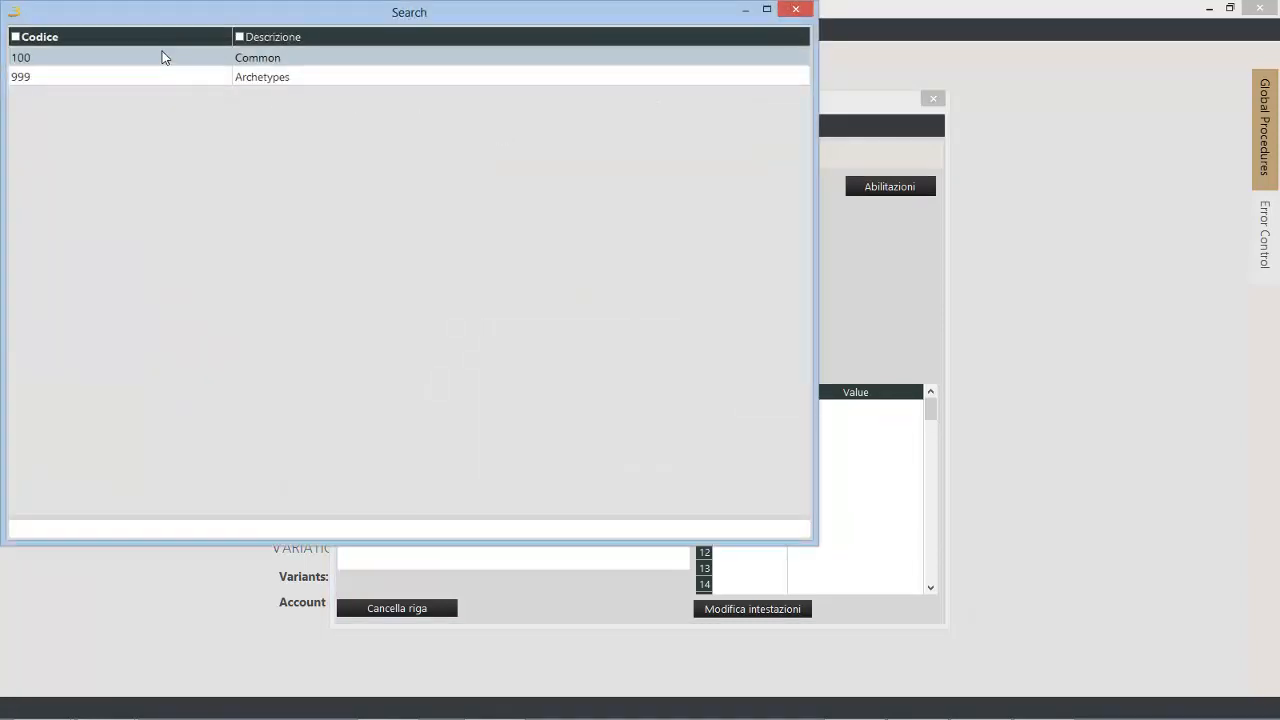
click(163, 38)
double_click(91, 133)
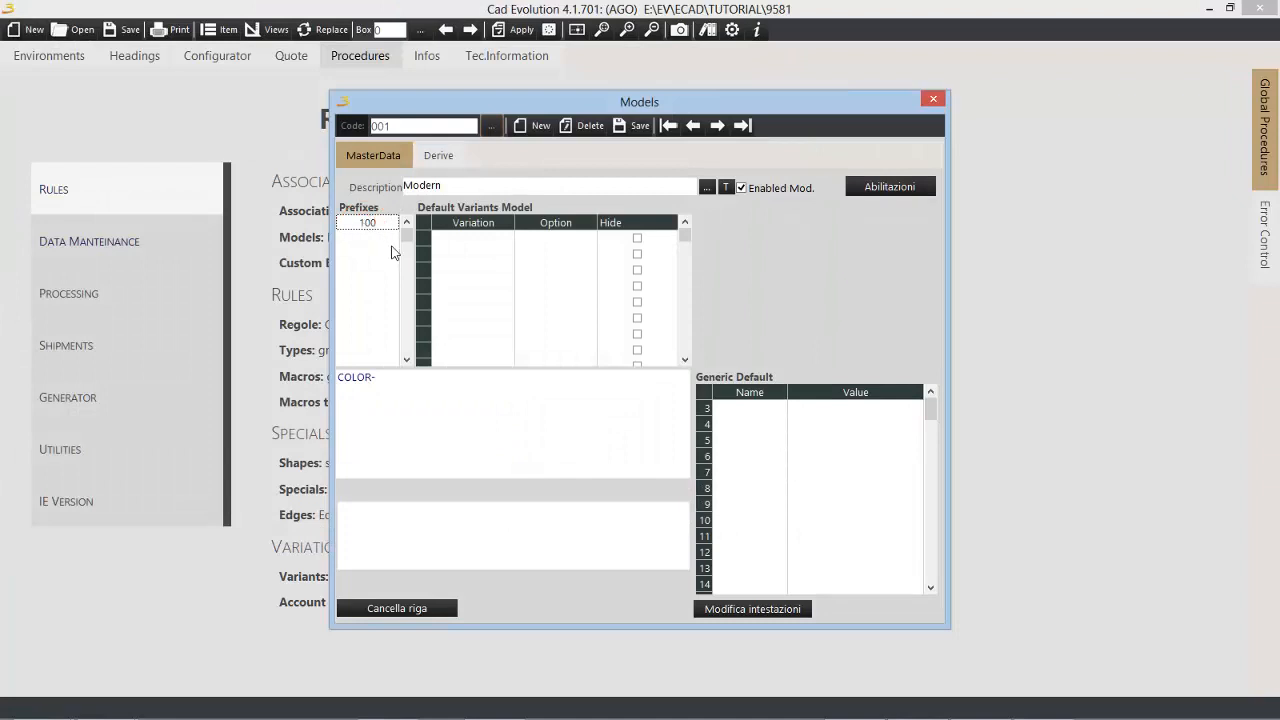
Step: Set the prefix 100 in models 001 Modern and 002 Wook, save, and go to the prefixes of model 003 Paris before closing the models
click(717, 127)
click(372, 224)
text(100)
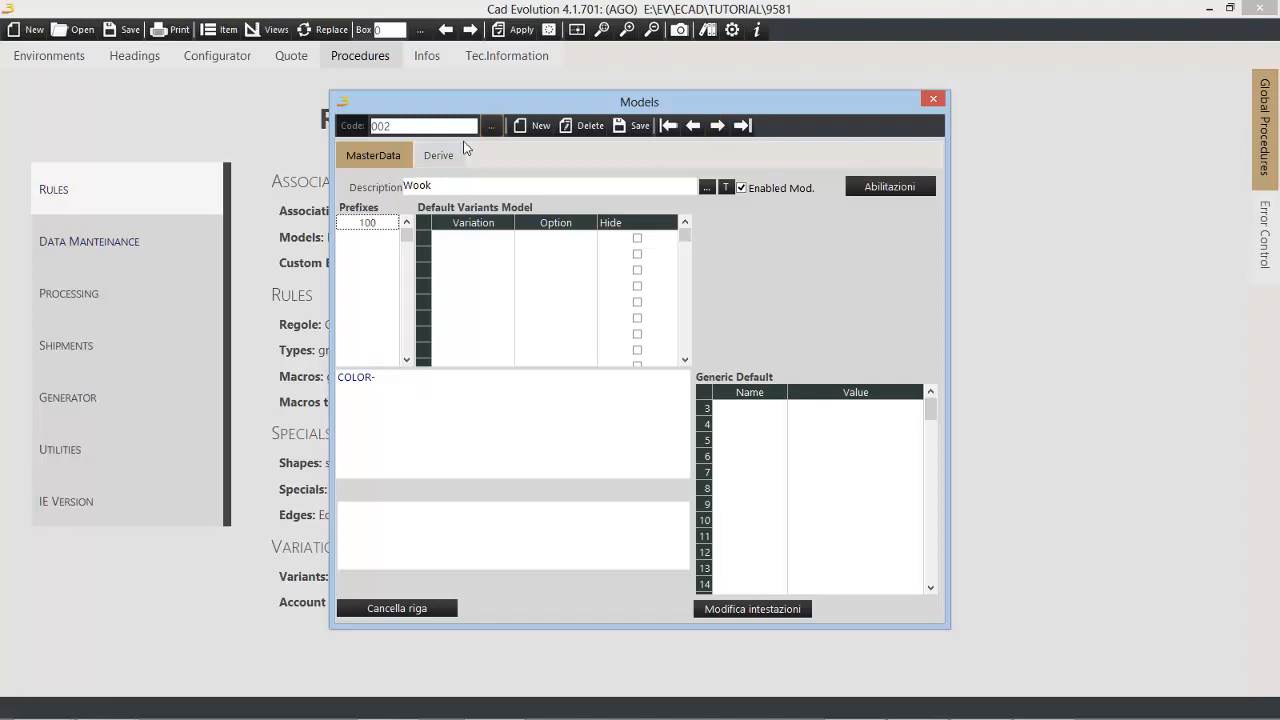
click(639, 127)
click(717, 126)
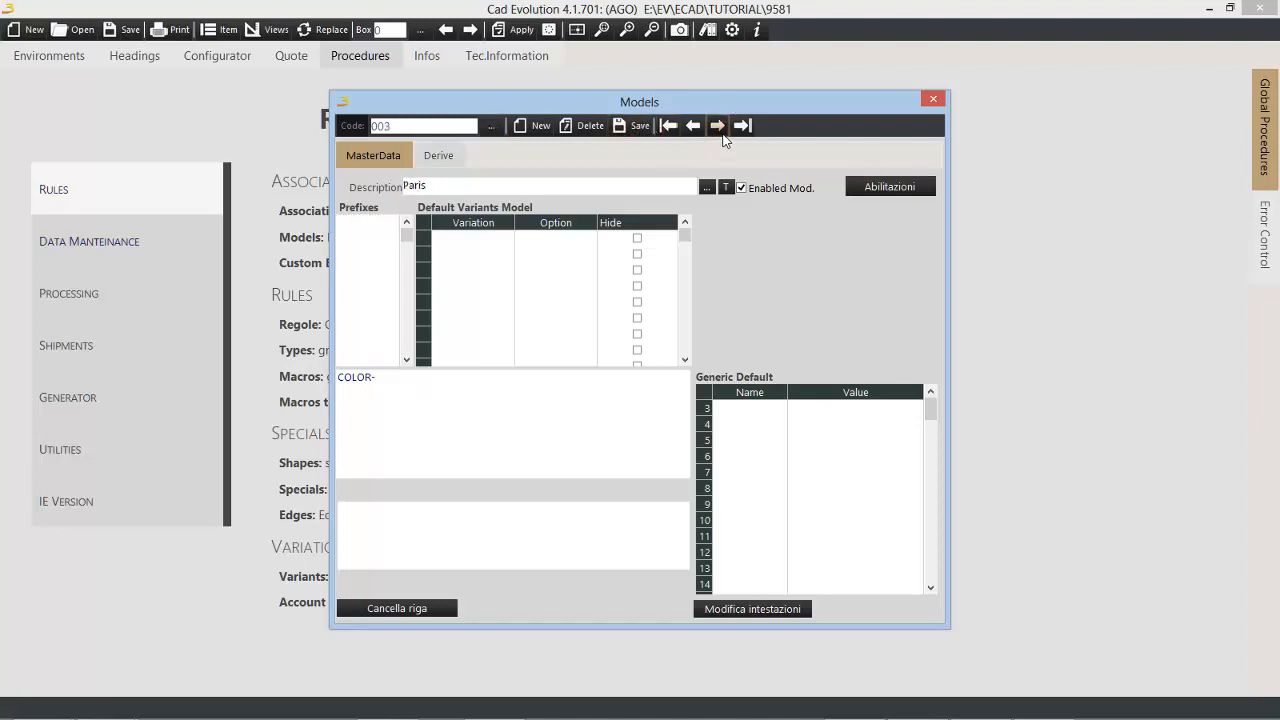
click(374, 226)
click(932, 100)
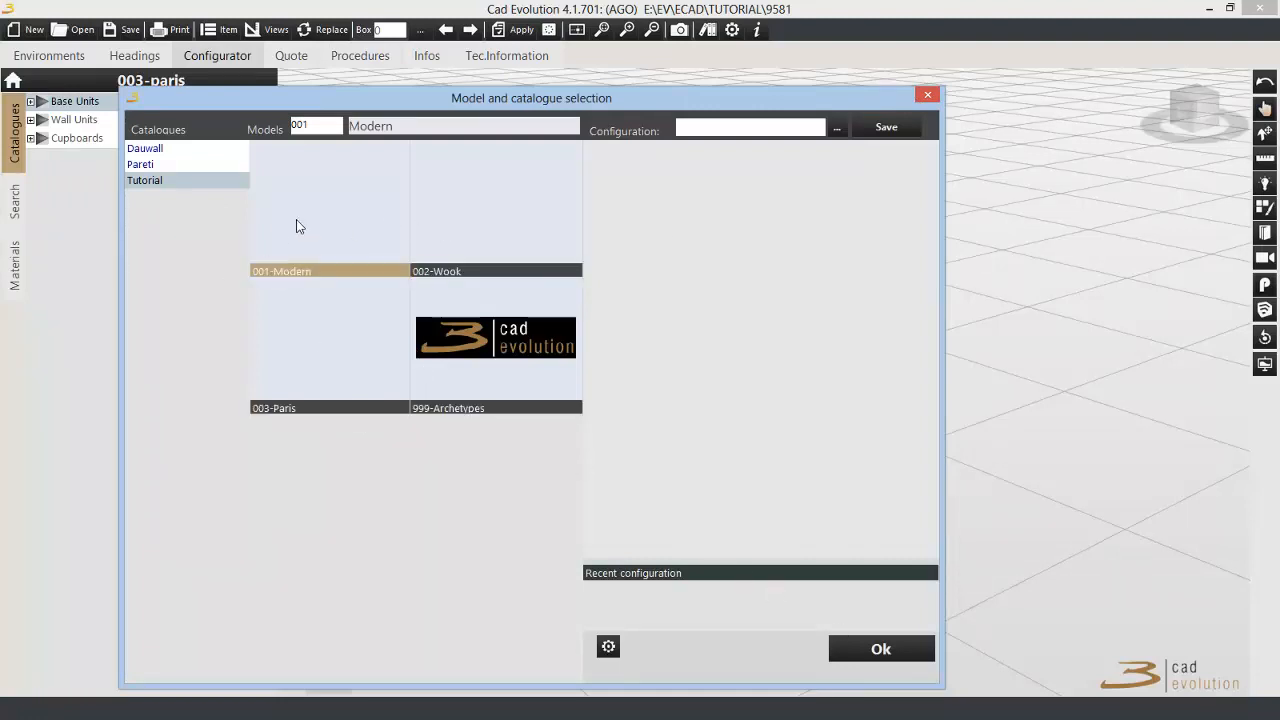
Step: Load model 001-Modern in the configurator, insert the Shelves item 100SP01 from Others, and check it in the quote
click(880, 647)
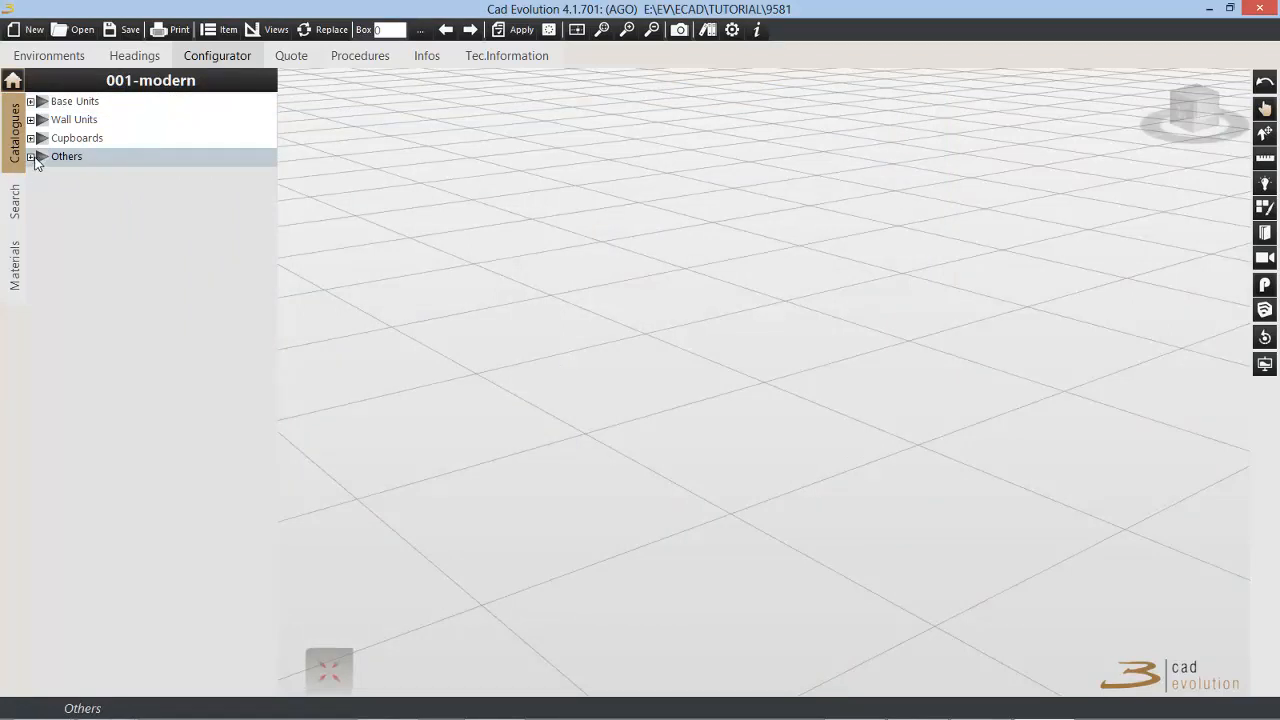
click(32, 158)
double_click(42, 176)
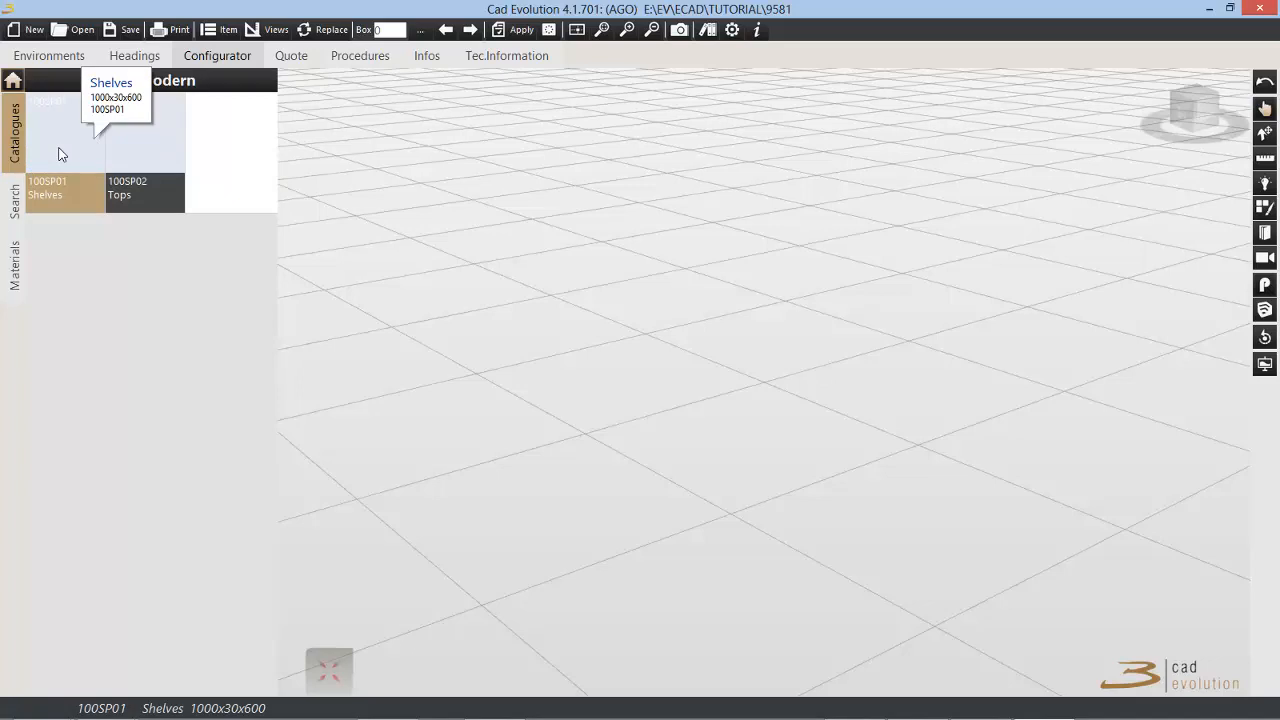
click(57, 150)
click(352, 55)
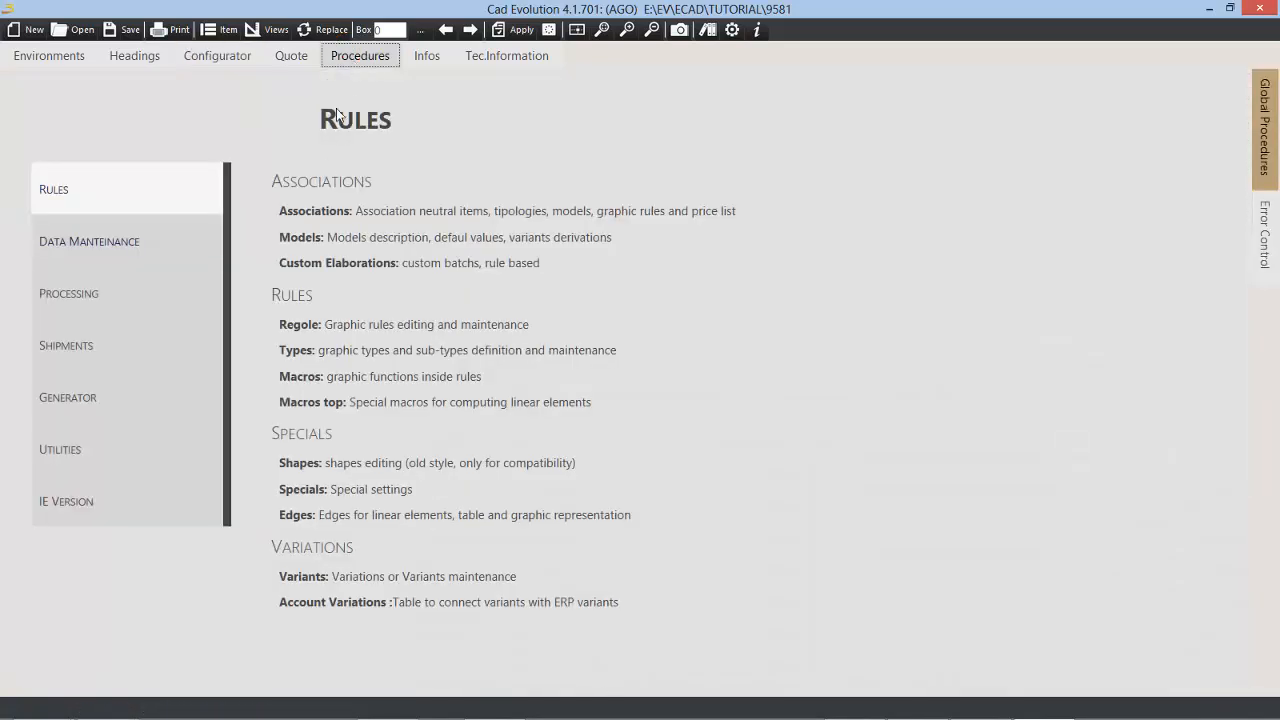
click(291, 55)
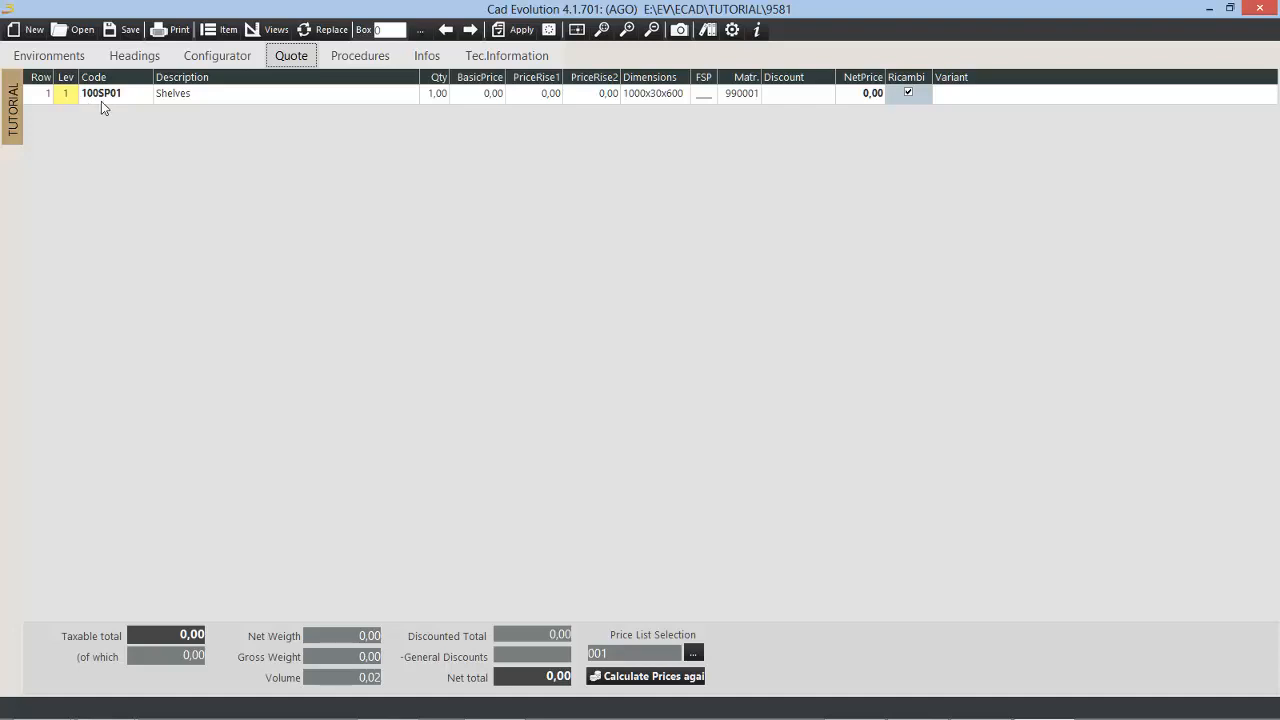
Step: Return to the configurator and load model 003-Paris of the Tutorial catalogue
click(209, 57)
click(13, 81)
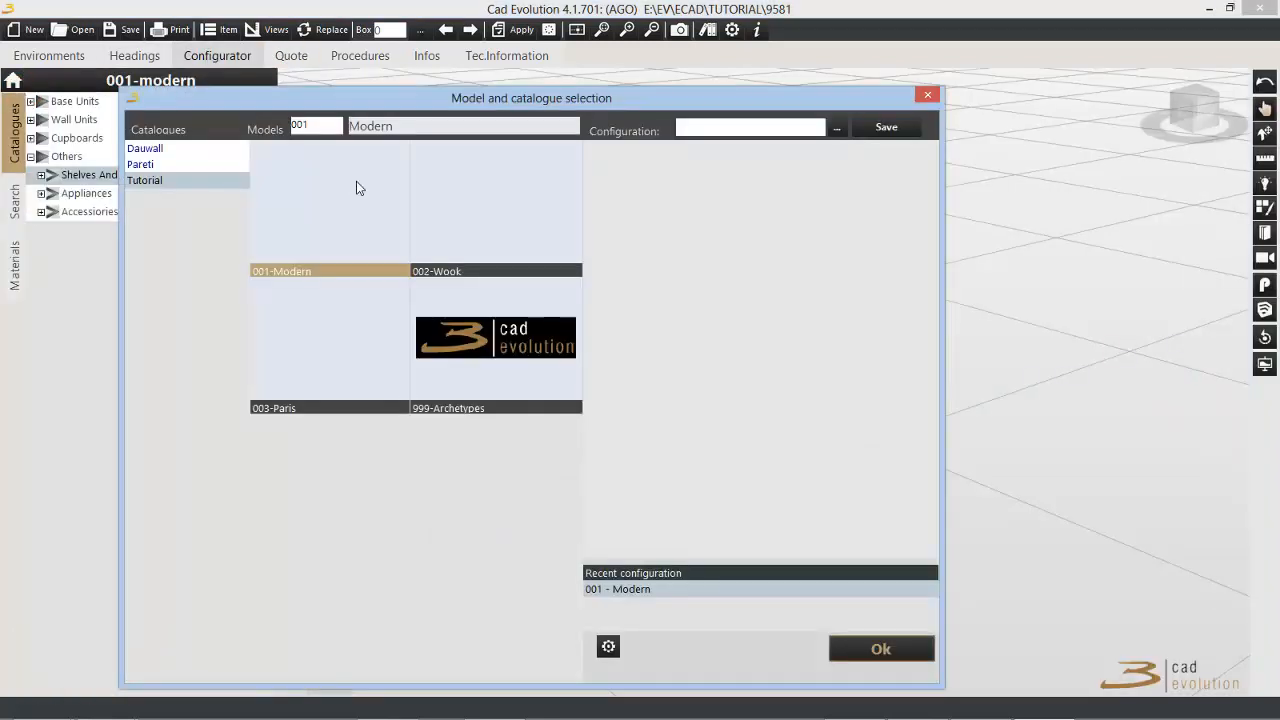
click(311, 370)
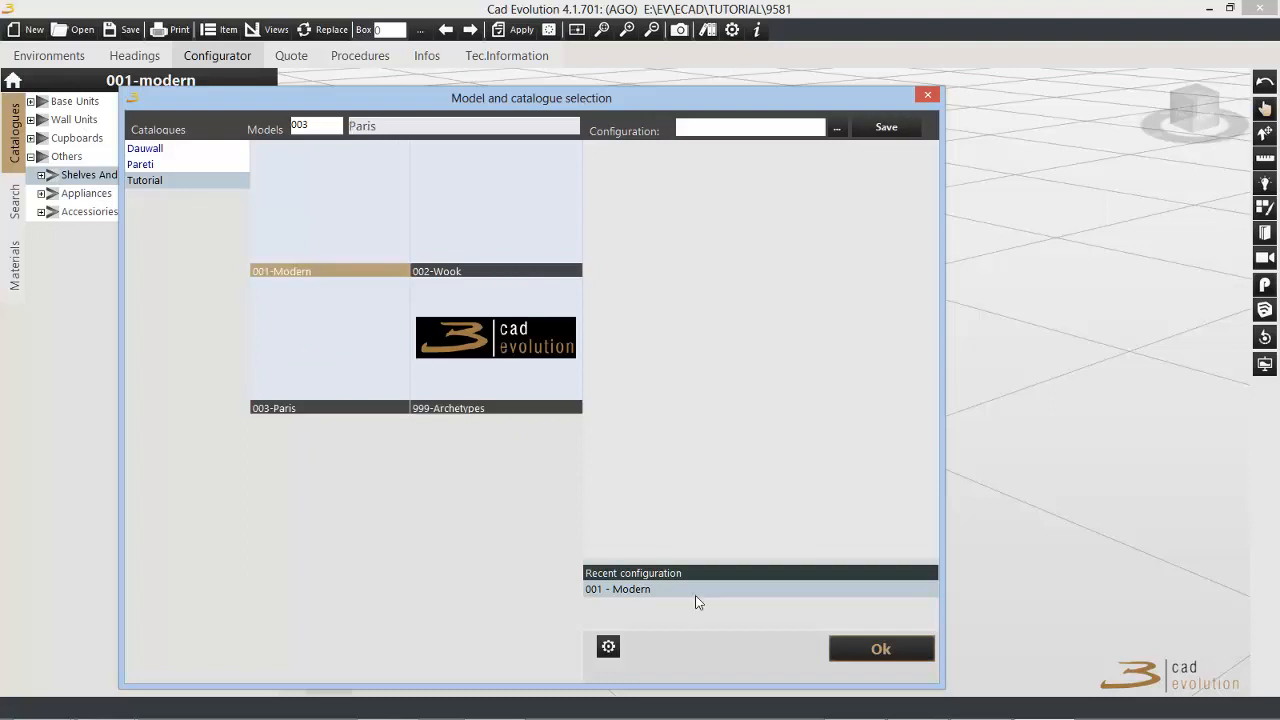
click(878, 651)
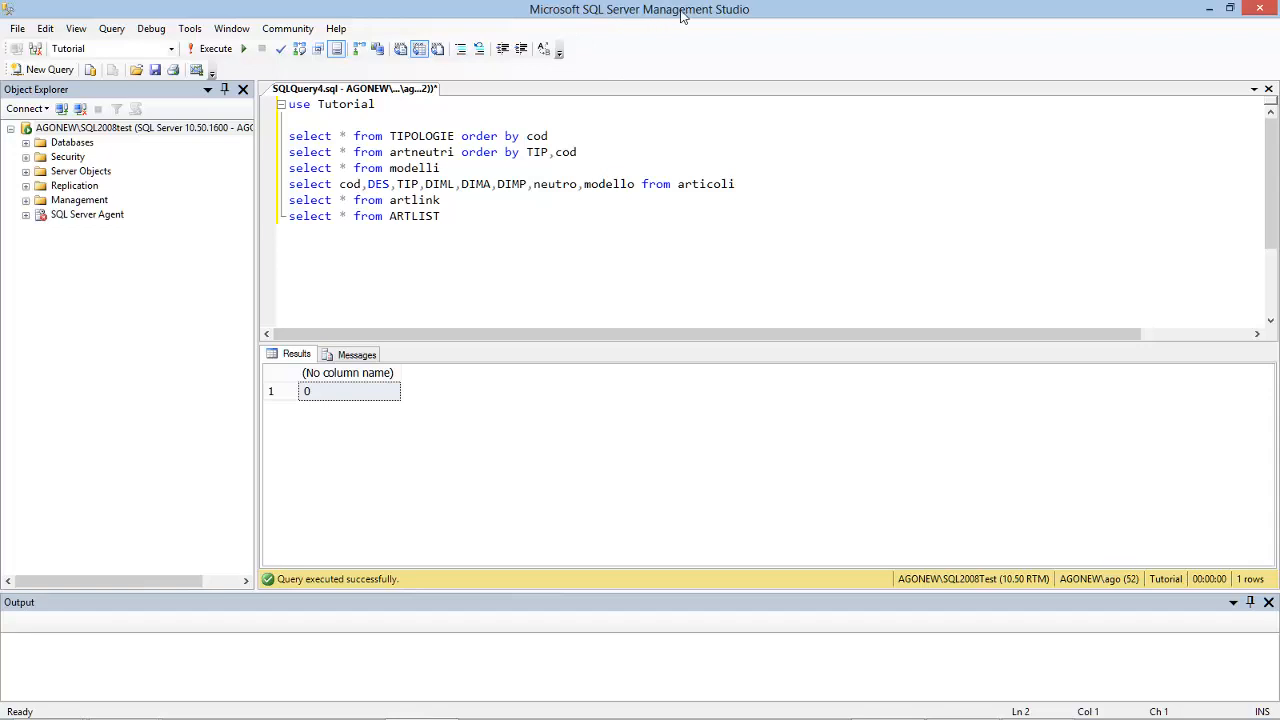
Step: In SQL Server Management Studio, run "use Tutorial" and query all TIPOLOGIE records ordered by cod
drag(383, 104, 246, 108)
click(212, 48)
drag(550, 135, 278, 136)
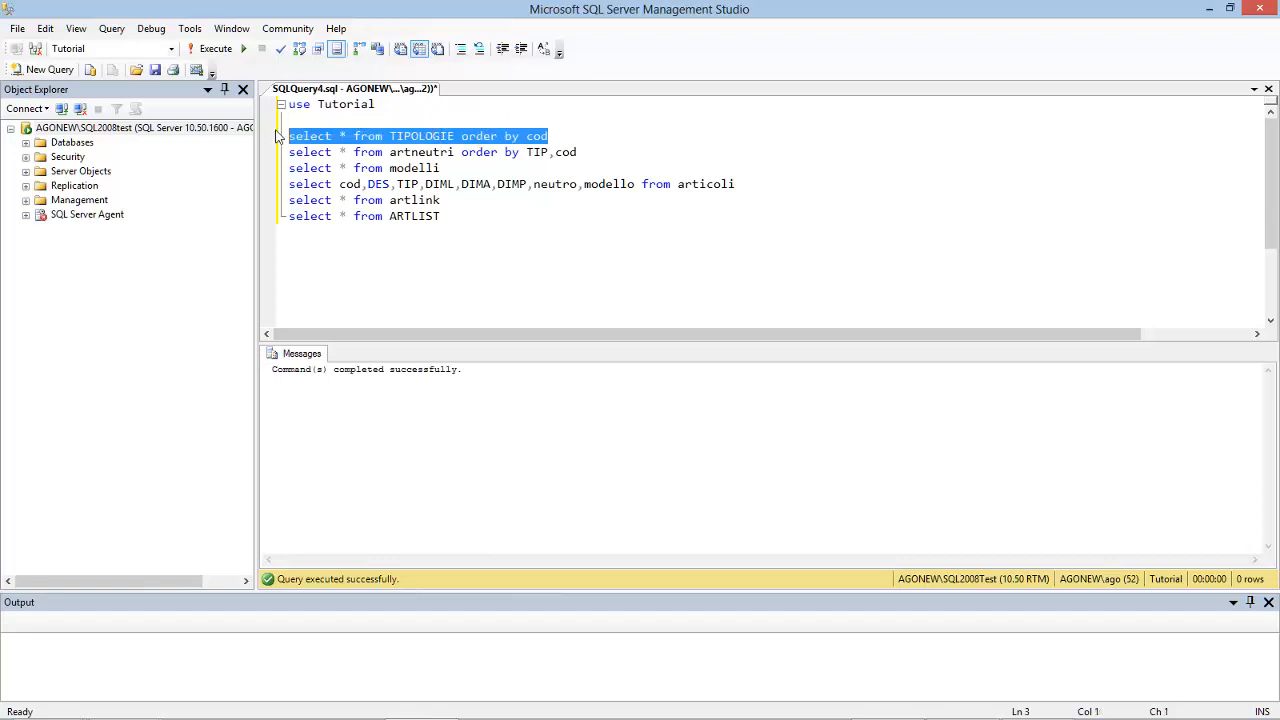
click(215, 49)
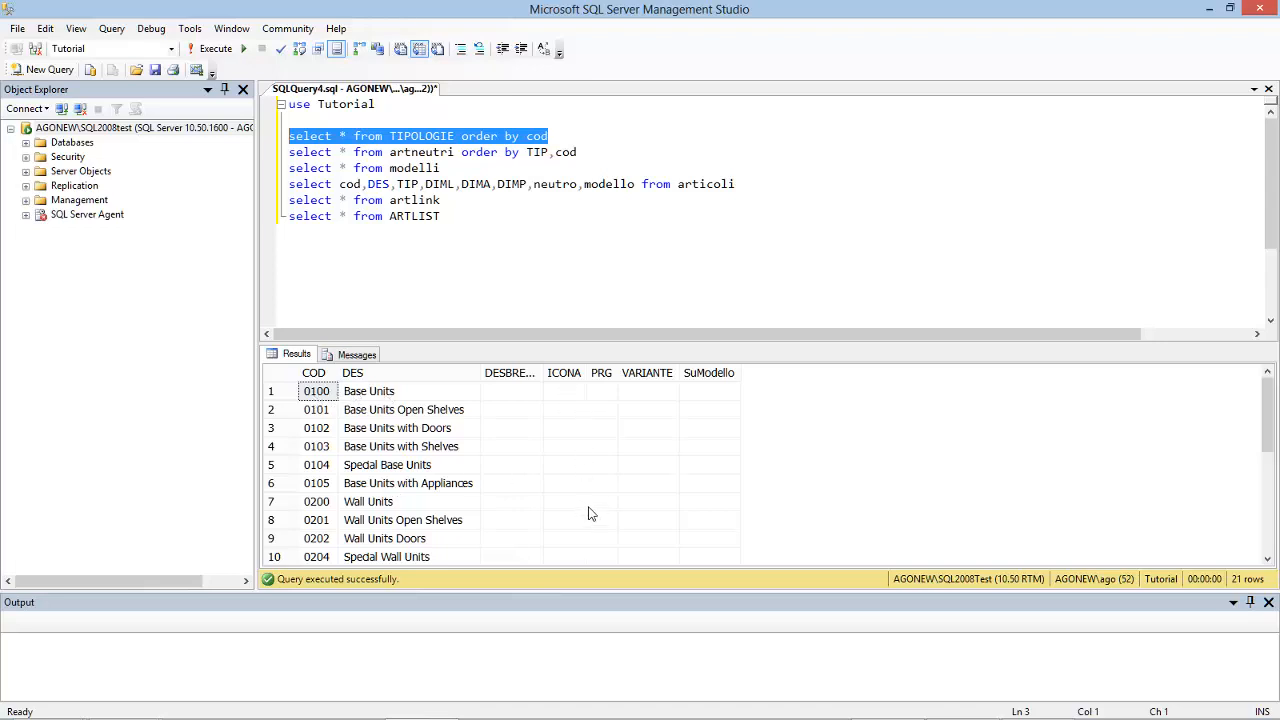
Step: Run the saved queries separately for all artneutri records ordered by TIP,cod and for all modelli records
drag(578, 153, 284, 154)
click(215, 48)
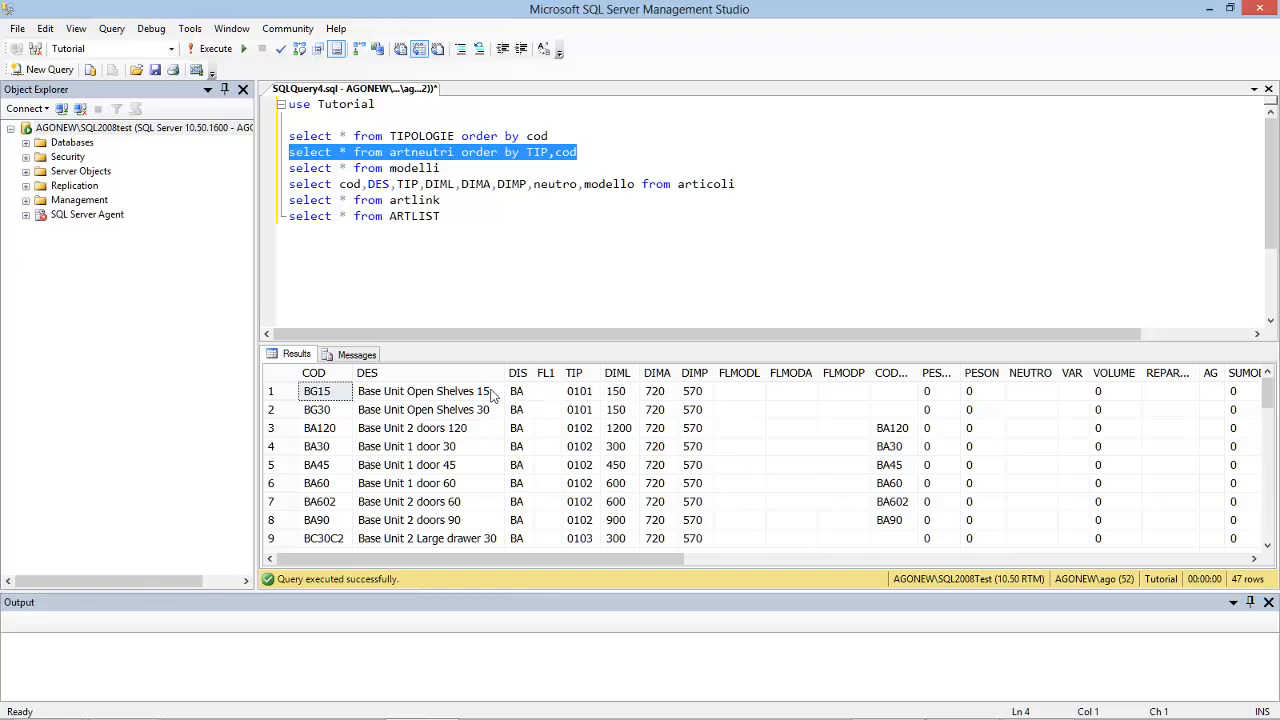
drag(441, 168, 289, 168)
click(215, 50)
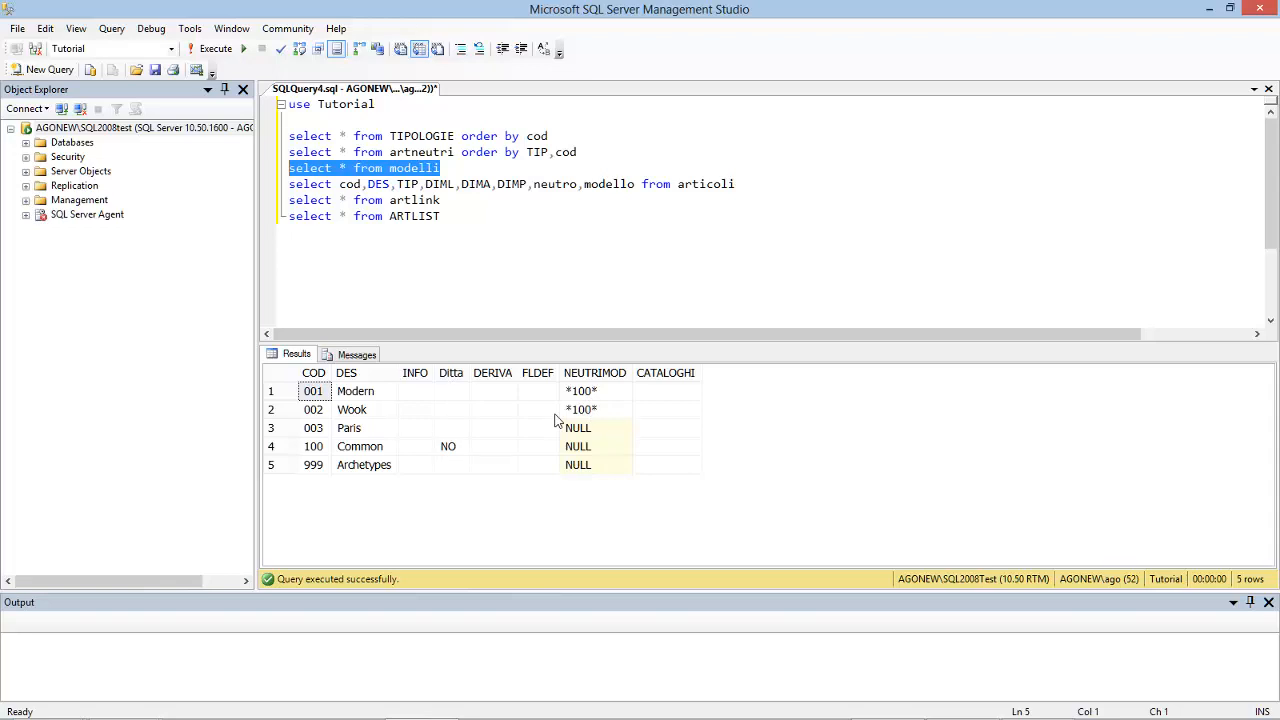
Step: Run only the articoli query returning cod, DES, TIP, DIML, DIMA, DIMP, neutro and modello
drag(741, 184, 285, 184)
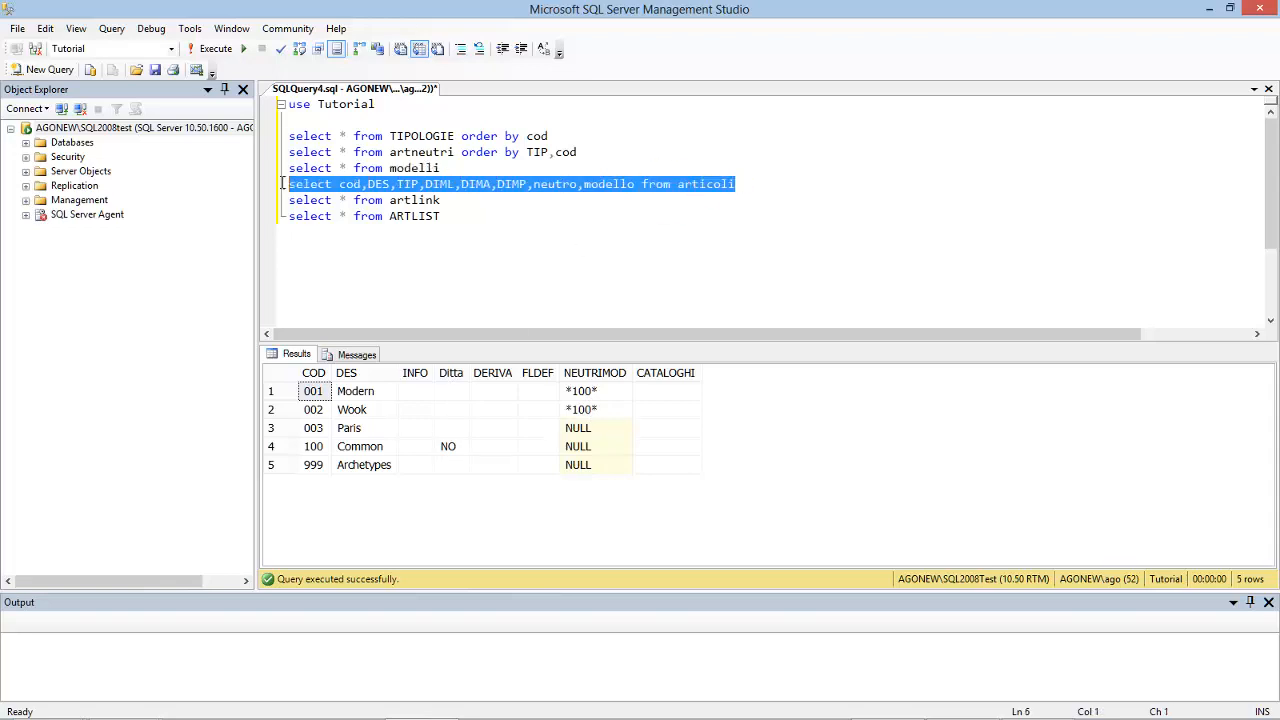
click(215, 49)
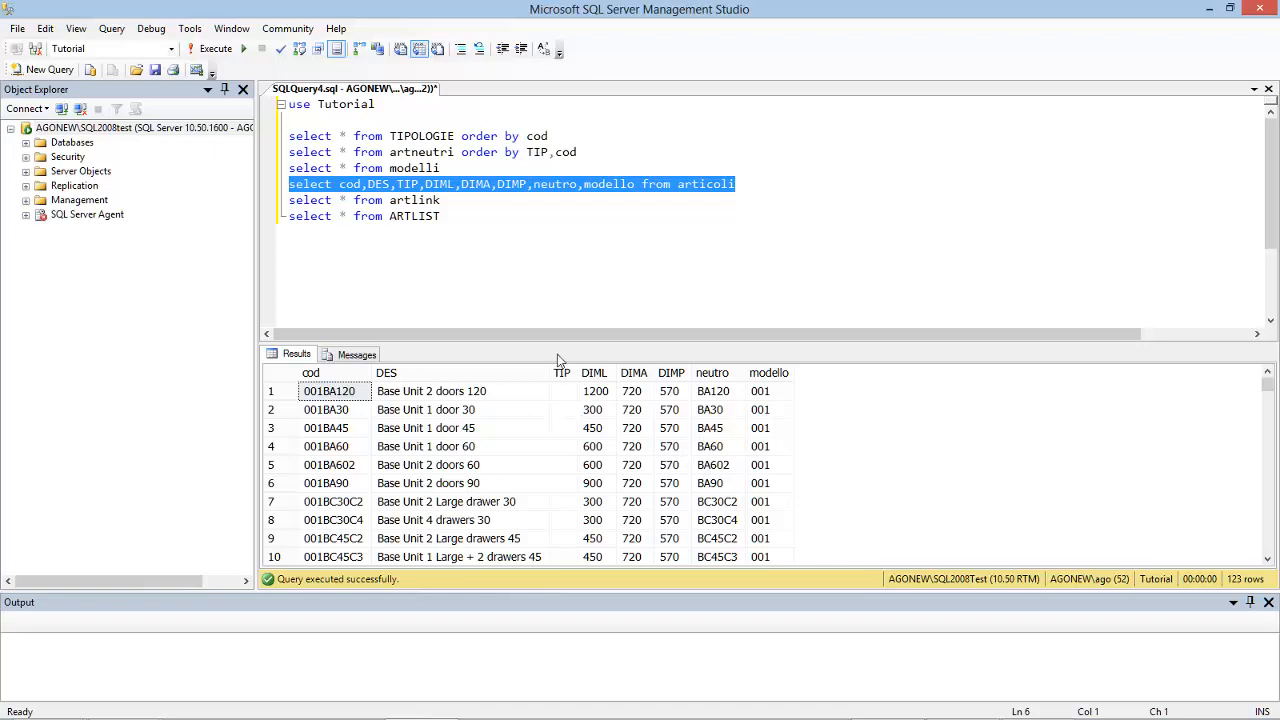
Step: Query all artlink records, then all ARTLIST records, running each select statement on its own
drag(453, 200, 280, 200)
click(214, 48)
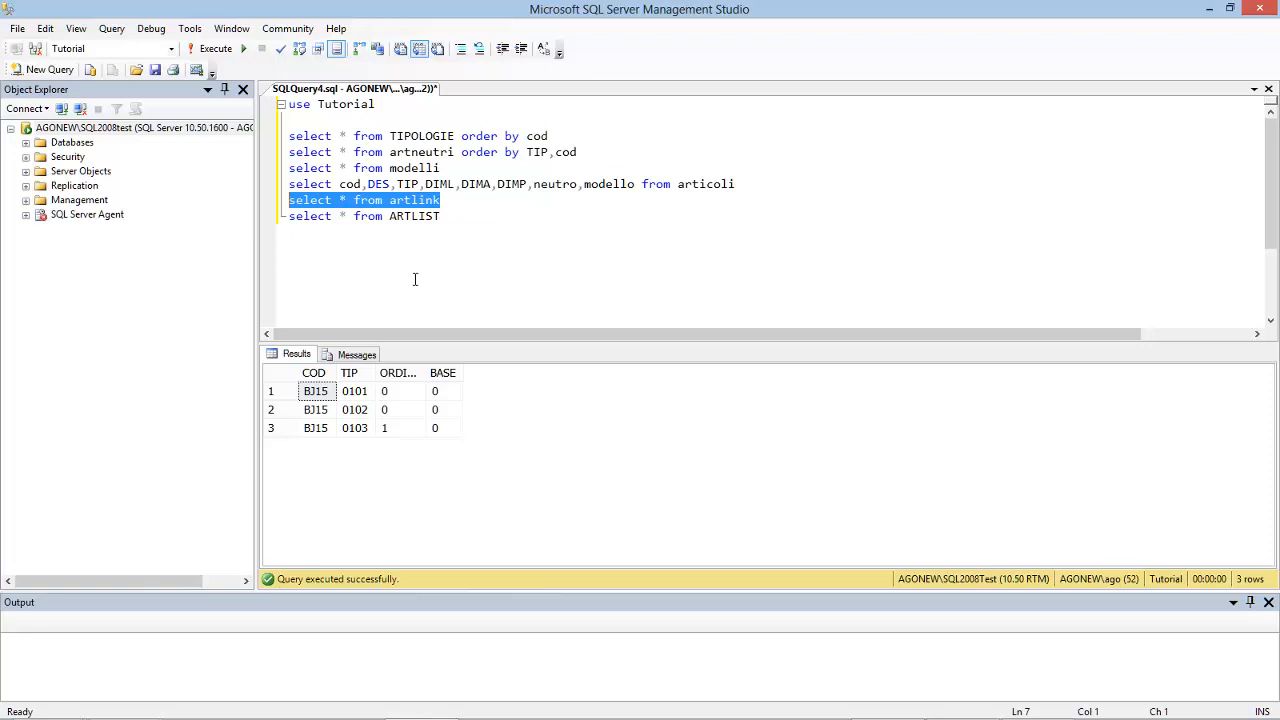
drag(447, 219, 289, 217)
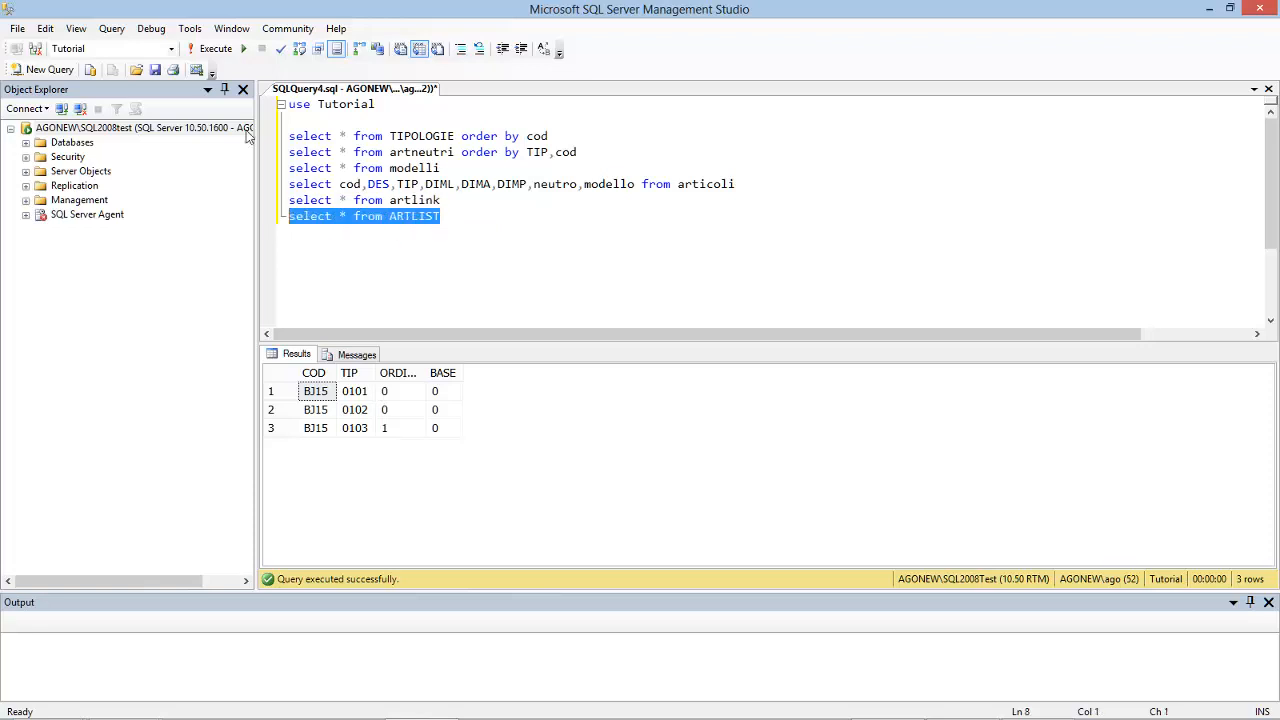
click(214, 50)
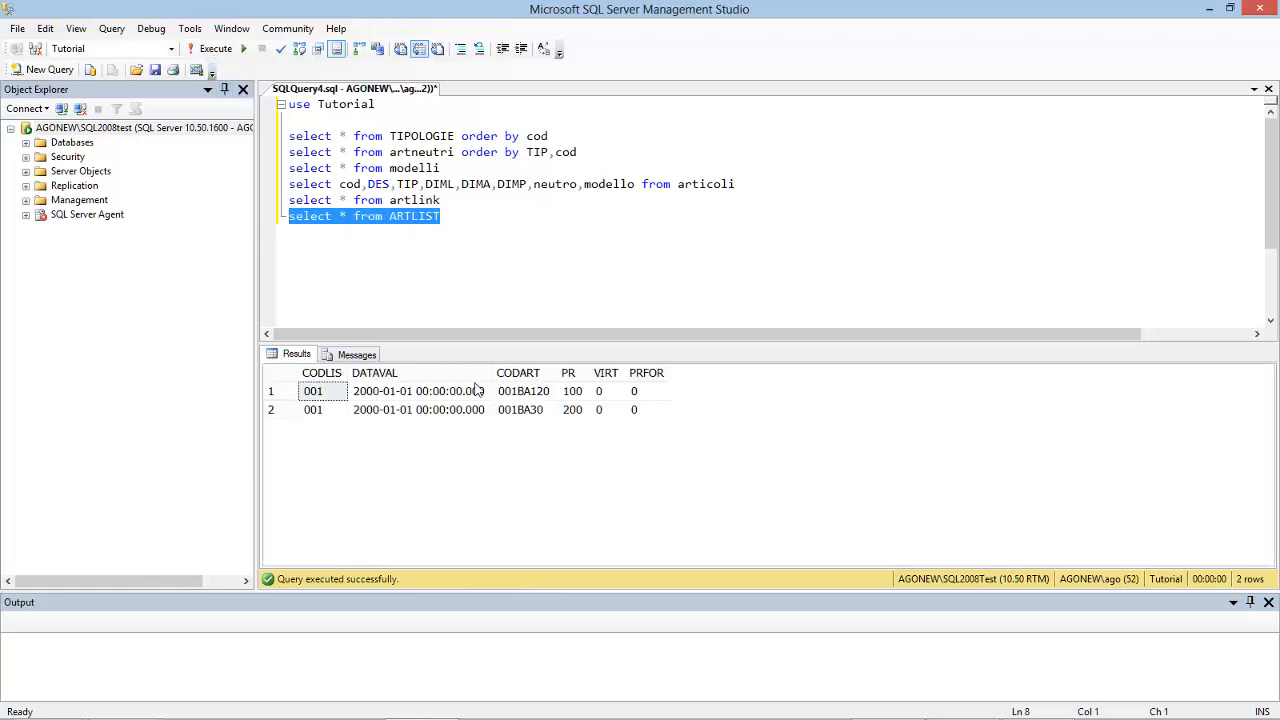